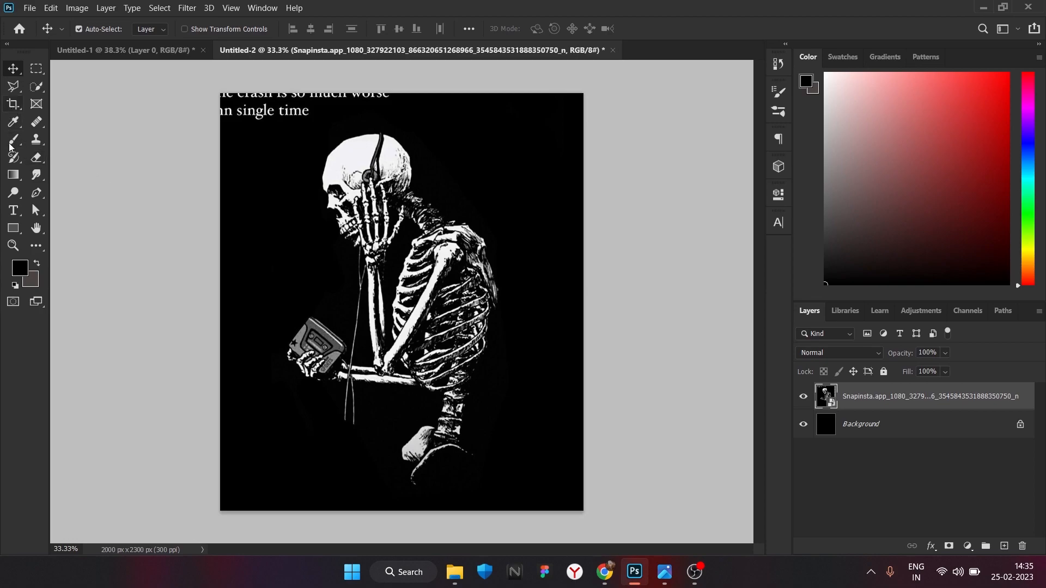
Select the skeleton with the Quick Selection tool and copy it to a new layer.
{"action": "right_click", "coordinate": [39, 86]}
{"action": "left_click", "coordinate": [82, 85]}
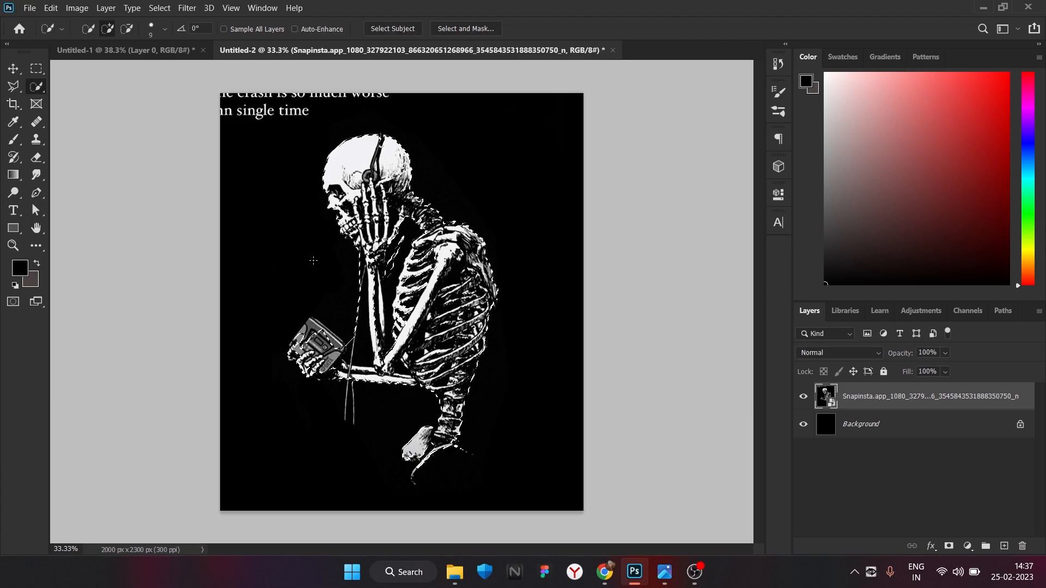
{"action": "key", "text": "ctrl+j"}
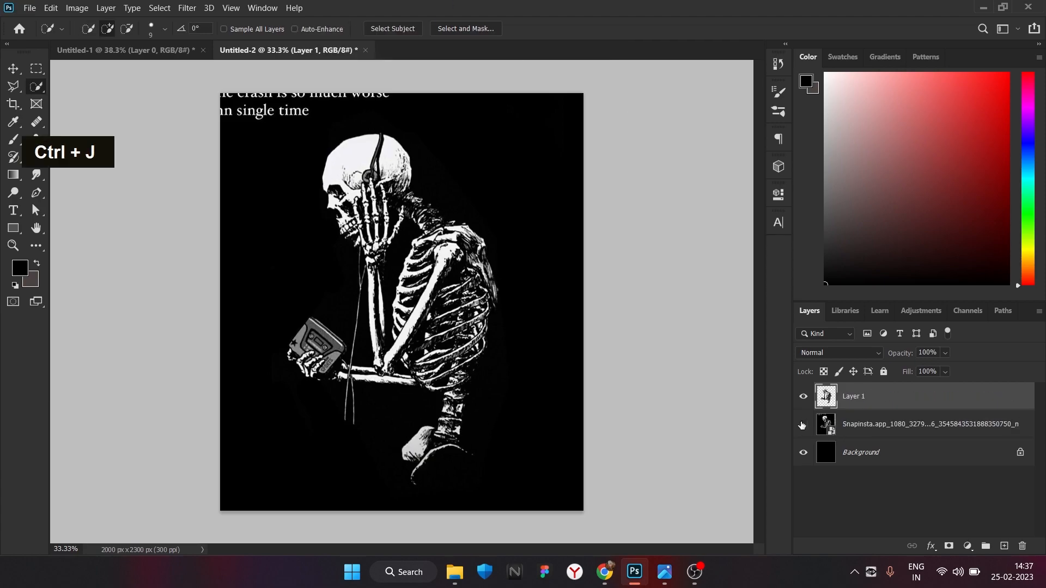
Delete the original imported image layer, leaving the skeleton cutout over the black background.
{"action": "left_click", "coordinate": [886, 424]}
{"action": "left_click", "coordinate": [1023, 546]}
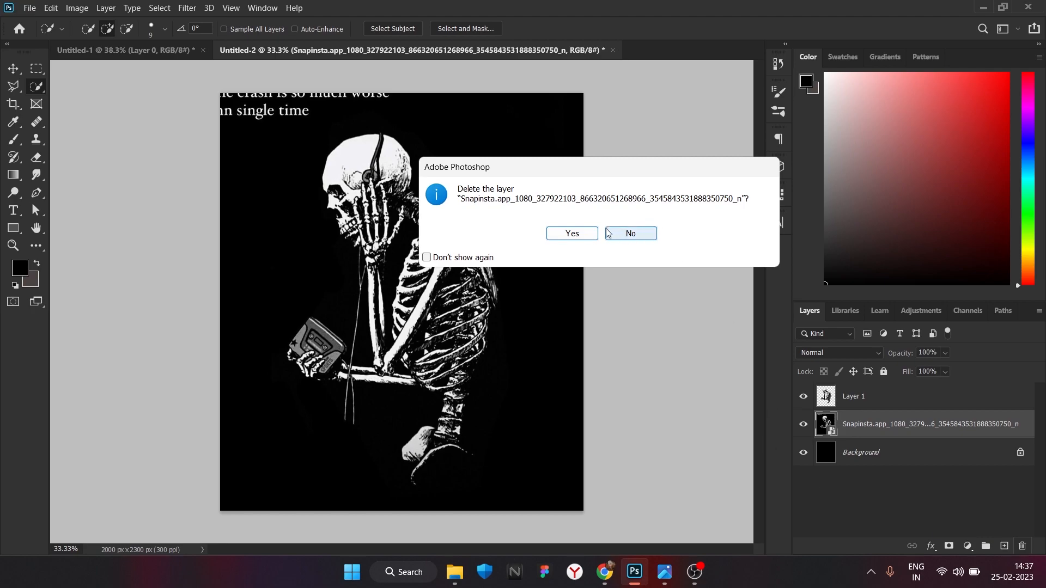
{"action": "key", "text": "Return"}
{"action": "left_click", "coordinate": [803, 425]}
{"action": "left_click", "coordinate": [803, 425]}
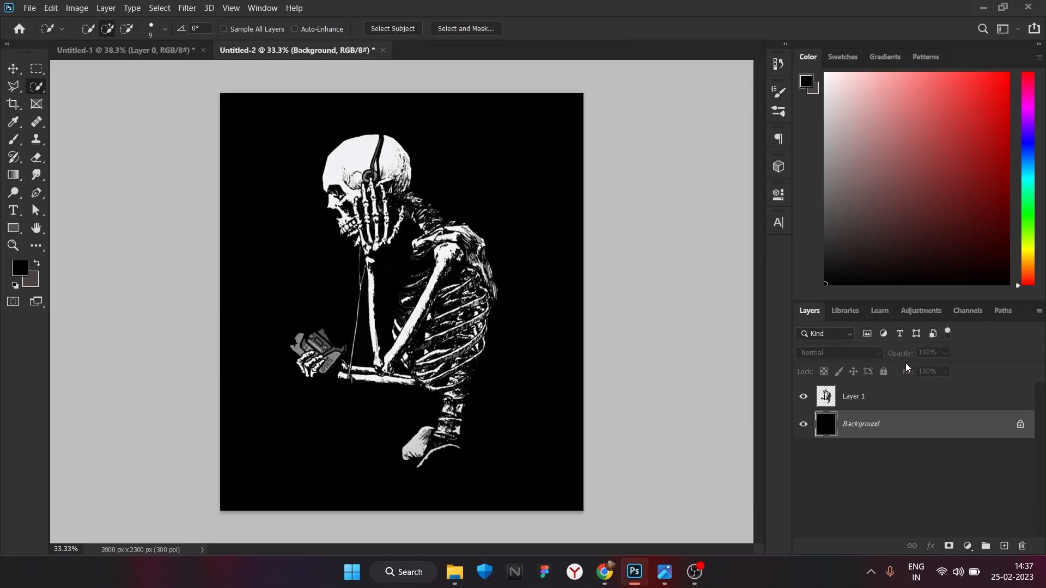
Apply the Cutout filter to the skeleton layer with 7 levels, edge simplicity 6 and edge fidelity 1.
{"action": "left_click", "coordinate": [881, 401]}
{"action": "left_click", "coordinate": [187, 11]}
{"action": "left_click", "coordinate": [258, 64]}
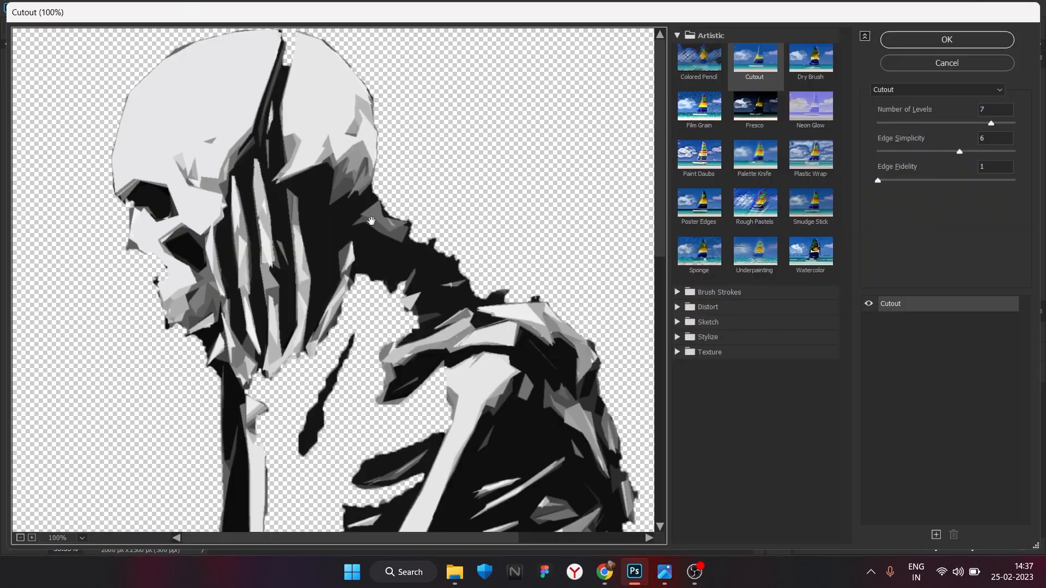
{"action": "scroll", "coordinate": [442, 210], "scroll_direction": "down", "scroll_amount": 3, "text": "alt"}
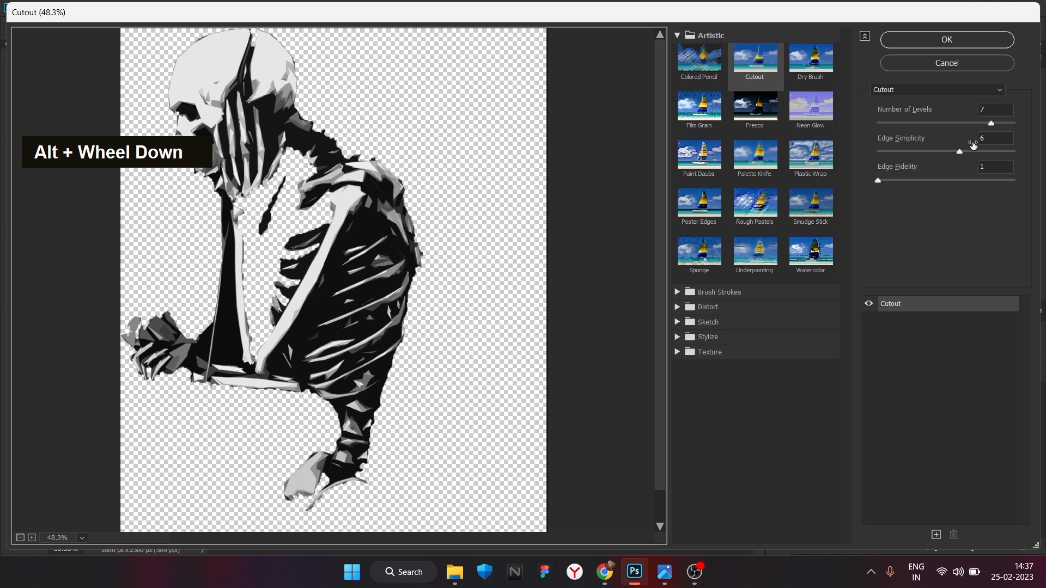
{"action": "left_click_drag", "start_coordinate": [956, 151], "coordinate": [954, 155]}
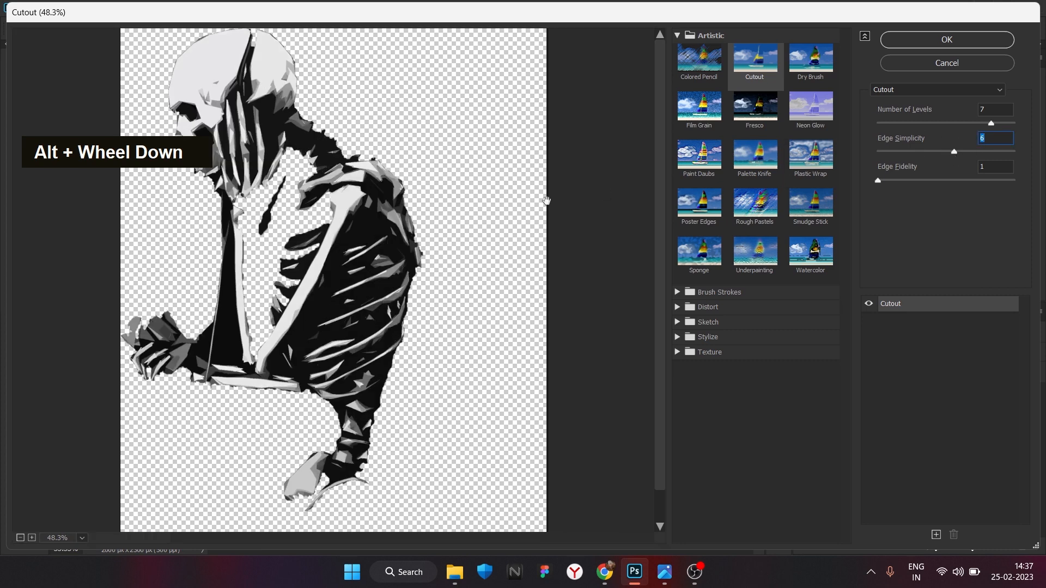
{"action": "left_click", "coordinate": [983, 43]}
{"action": "scroll", "coordinate": [440, 393], "scroll_direction": "down", "scroll_amount": 1, "text": "alt"}
{"action": "scroll", "coordinate": [440, 394], "scroll_direction": "up", "scroll_amount": 1, "text": "alt"}
{"action": "scroll", "coordinate": [440, 393], "scroll_direction": "down", "scroll_amount": 1, "text": "alt"}
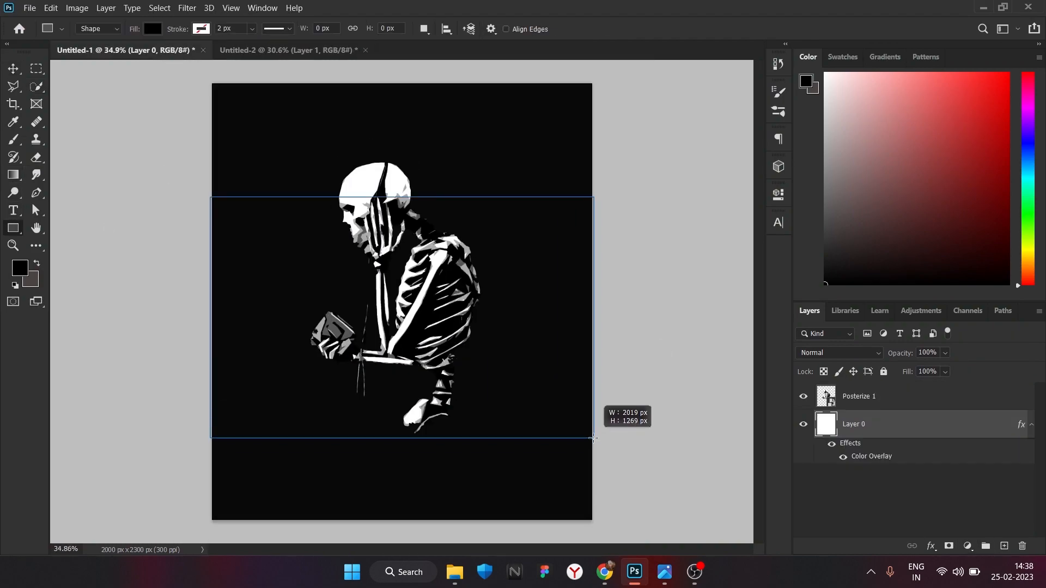
Draw a full-width rectangle across the middle of the canvas behind the skeleton and fill it off-white.
{"action": "left_click_drag", "start_coordinate": [590, 394], "coordinate": [591, 395]}
{"action": "left_click", "coordinate": [587, 275]}
{"action": "left_click", "coordinate": [599, 347]}
{"action": "key", "text": "v"}
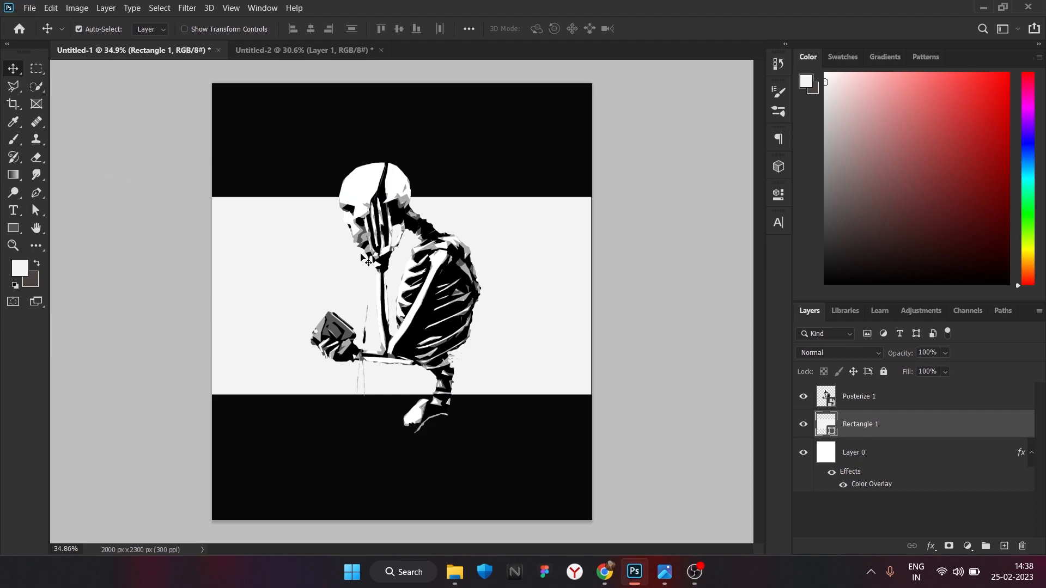
Try to draw a circle over the white band behind the skeleton and colour it red.
{"action": "right_click", "coordinate": [13, 228]}
{"action": "left_click", "coordinate": [55, 255]}
{"action": "mouse_move", "coordinate": [333, 191]}
{"action": "left_mouse_down", "text": "shift"}
{"action": "mouse_move", "coordinate": [457, 299]}
{"action": "mouse_move", "coordinate": [541, 403]}
{"action": "mouse_move", "coordinate": [533, 390]}
{"action": "left_mouse_up", "text": "shift"}
{"action": "left_click", "coordinate": [12, 71]}
{"action": "left_click", "coordinate": [585, 296]}
{"action": "left_click", "coordinate": [600, 369]}
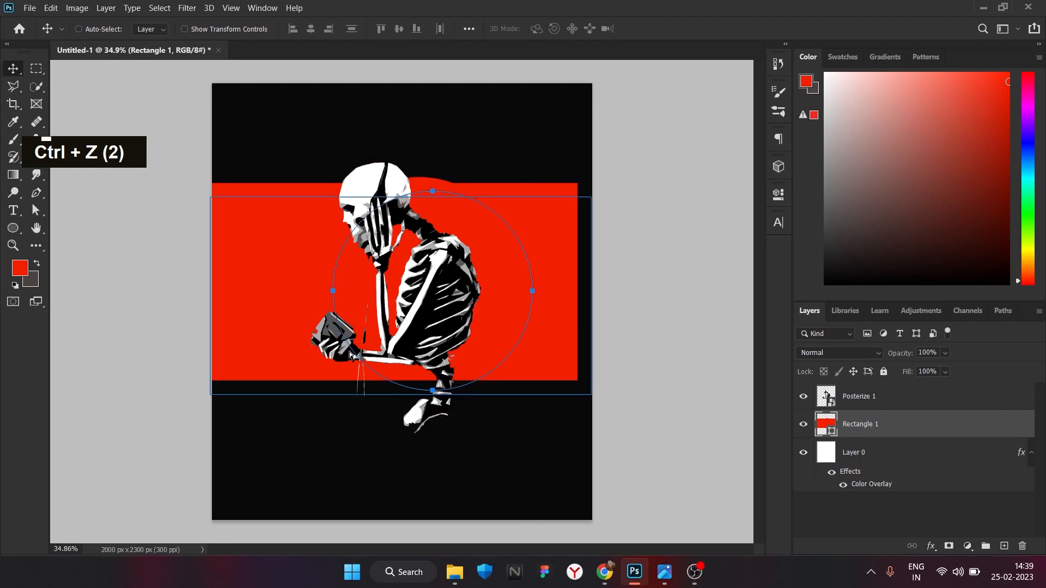
{"action": "key", "text": "ctrl+z"}
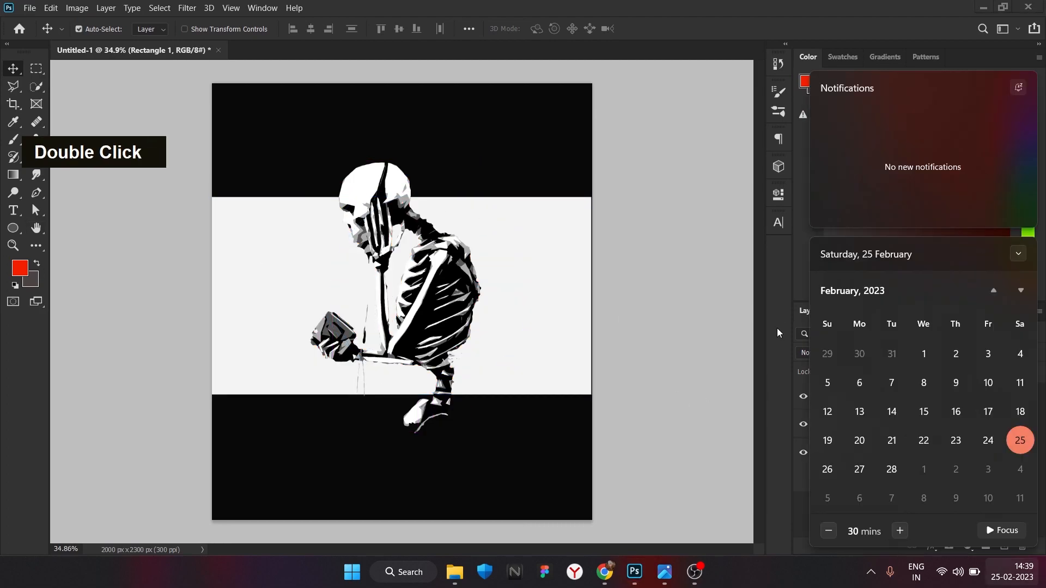
{"action": "left_click", "coordinate": [747, 451]}
Draw a red ellipse on its own layer behind the skeleton and centre it on the canvas.
{"action": "left_click", "coordinate": [327, 265], "text": "alt"}
{"action": "left_click_drag", "start_coordinate": [312, 206], "coordinate": [549, 394]}
{"action": "left_click", "coordinate": [585, 296]}
{"action": "left_click", "coordinate": [600, 368]}
{"action": "left_click", "coordinate": [702, 189]}
{"action": "key", "text": "v"}
{"action": "mouse_move", "coordinate": [482, 308]}
{"action": "left_mouse_down"}
{"action": "mouse_move", "coordinate": [476, 301]}
{"action": "mouse_move", "coordinate": [535, 297]}
{"action": "mouse_move", "coordinate": [490, 296]}
{"action": "left_mouse_up"}
{"action": "scroll", "coordinate": [481, 299], "scroll_direction": "up", "scroll_amount": 1}
{"action": "scroll", "coordinate": [263, 301], "scroll_direction": "up", "scroll_amount": 4}
Delete the off-white rectangle layer behind the red circle.
{"action": "left_click", "coordinate": [283, 304]}
{"action": "left_click", "coordinate": [803, 453]}
{"action": "left_click", "coordinate": [1022, 546]}
{"action": "left_click", "coordinate": [486, 223]}
Adjust the red circle's size with Free Transform.
{"action": "scroll", "coordinate": [484, 304], "scroll_direction": "down", "scroll_amount": 3}
{"action": "left_click", "coordinate": [483, 304]}
{"action": "key", "text": "ctrl+t"}
{"action": "key", "text": "Return"}
{"action": "scroll", "coordinate": [490, 290], "scroll_direction": "down", "scroll_amount": 3}
{"action": "scroll", "coordinate": [474, 300], "scroll_direction": "up", "scroll_amount": 4}
Add a drop shadow to the skeleton with 45% opacity, 117° angle, 99 px distance, 21% spread and 0 px size.
{"action": "left_click", "coordinate": [434, 279]}
{"action": "left_click", "coordinate": [930, 546]}
{"action": "left_click", "coordinate": [940, 538]}
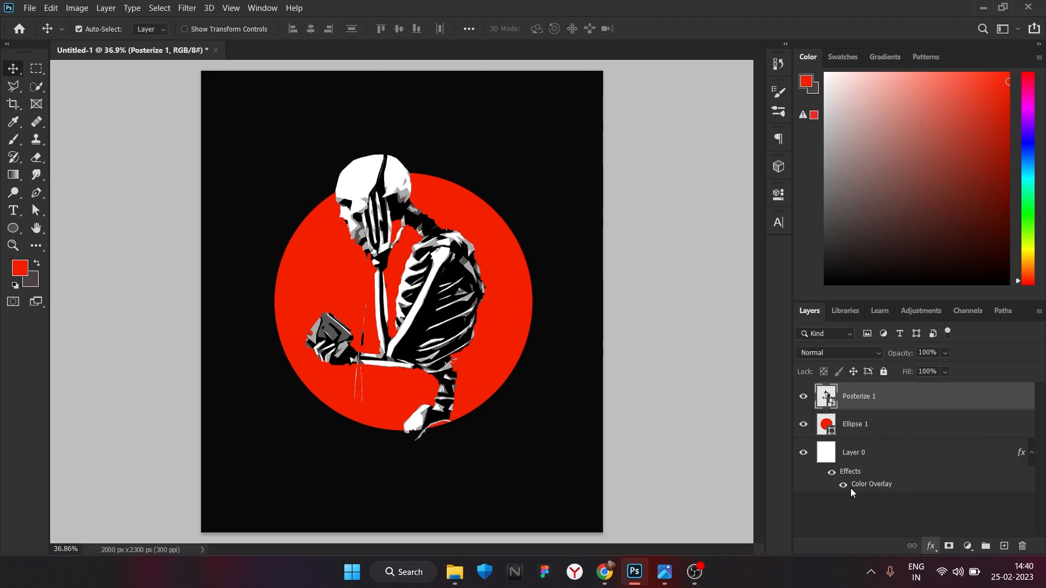
{"action": "left_click_drag", "start_coordinate": [470, 239], "coordinate": [490, 258]}
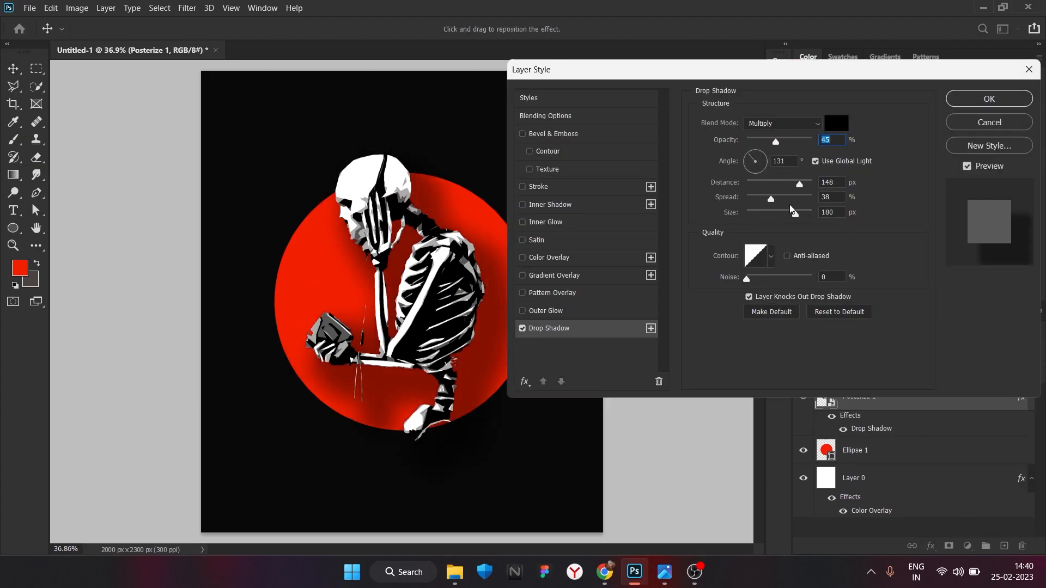
{"action": "left_click_drag", "start_coordinate": [793, 211], "coordinate": [703, 229]}
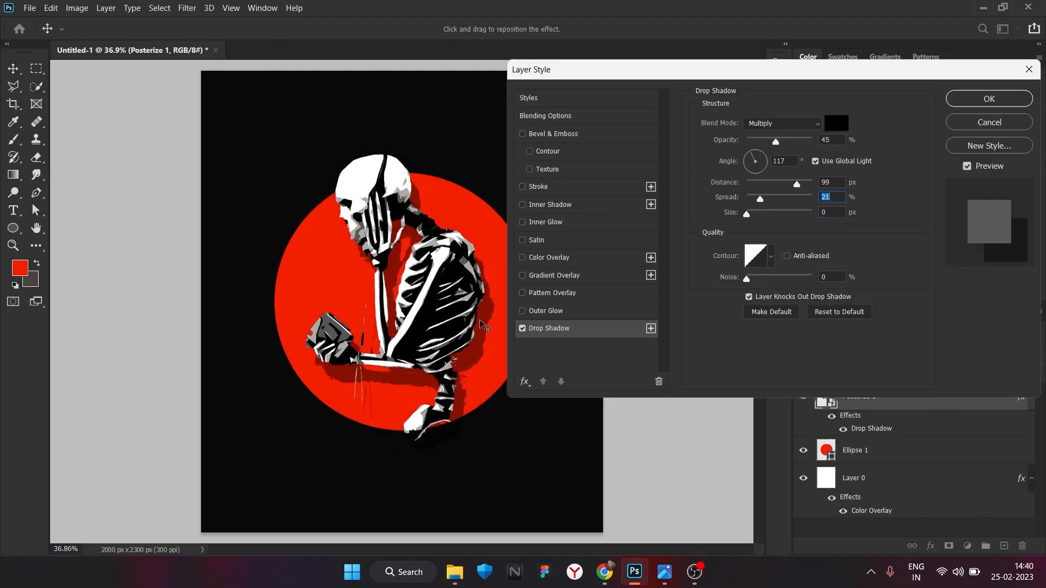
{"action": "key", "text": "Return"}
Add a Lorem Ipsum text line across the top of the canvas at 134.01 pt and colour it white.
{"action": "scroll", "coordinate": [343, 299], "scroll_direction": "up", "scroll_amount": 1, "text": "alt"}
{"action": "left_click", "coordinate": [225, 149]}
{"action": "left_click", "coordinate": [778, 222]}
{"action": "left_click_drag", "start_coordinate": [627, 258], "coordinate": [698, 259]}
{"action": "left_click", "coordinate": [698, 242]}
{"action": "scroll", "coordinate": [695, 325], "scroll_direction": "down", "scroll_amount": 3}
{"action": "left_click", "coordinate": [708, 420]}
{"action": "left_click", "coordinate": [677, 192]}
{"action": "left_click", "coordinate": [743, 301]}
{"action": "left_click", "coordinate": [601, 300]}
{"action": "left_click", "coordinate": [909, 293]}
Browse the font list and set the placeholder text in the BLACKING font.
{"action": "left_click", "coordinate": [698, 242]}
{"action": "scroll", "coordinate": [719, 376], "scroll_direction": "down", "scroll_amount": 15}
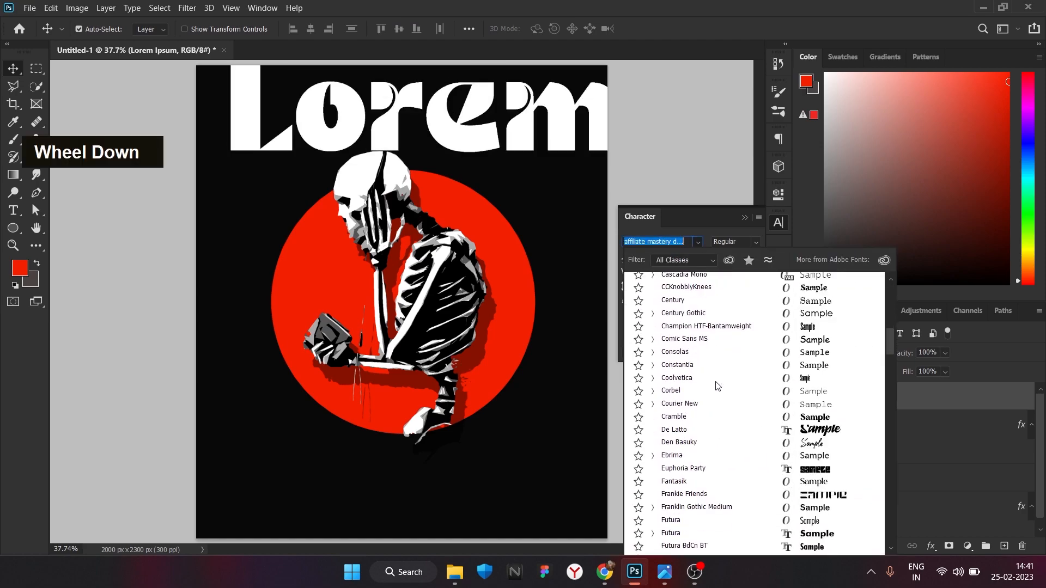
{"action": "scroll", "coordinate": [730, 361], "scroll_direction": "down", "scroll_amount": 20}
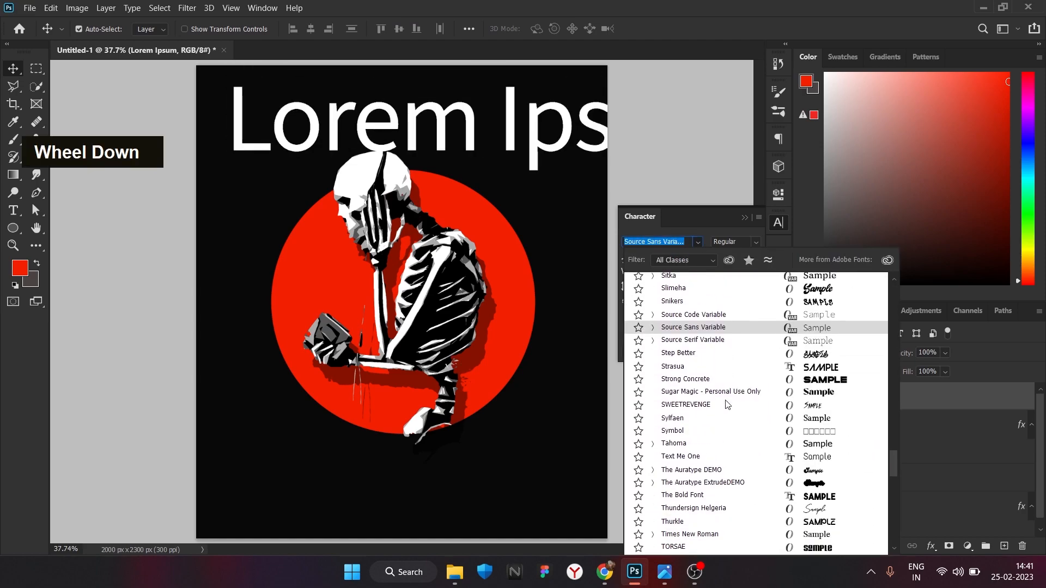
{"action": "scroll", "coordinate": [731, 441], "scroll_direction": "down", "scroll_amount": 10}
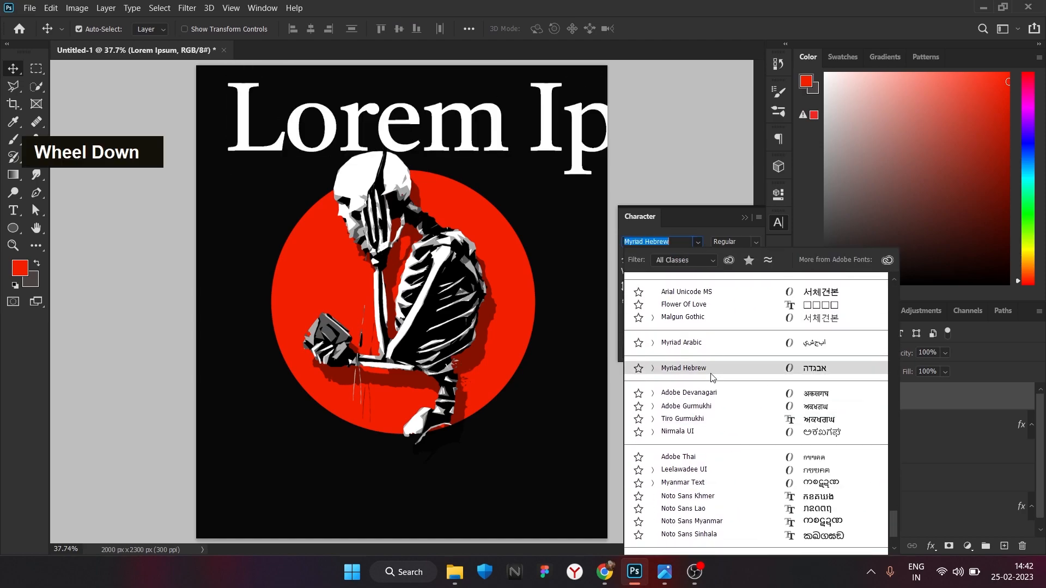
{"action": "scroll", "coordinate": [722, 414], "scroll_direction": "up", "scroll_amount": 20}
{"action": "scroll", "coordinate": [718, 405], "scroll_direction": "up", "scroll_amount": 20}
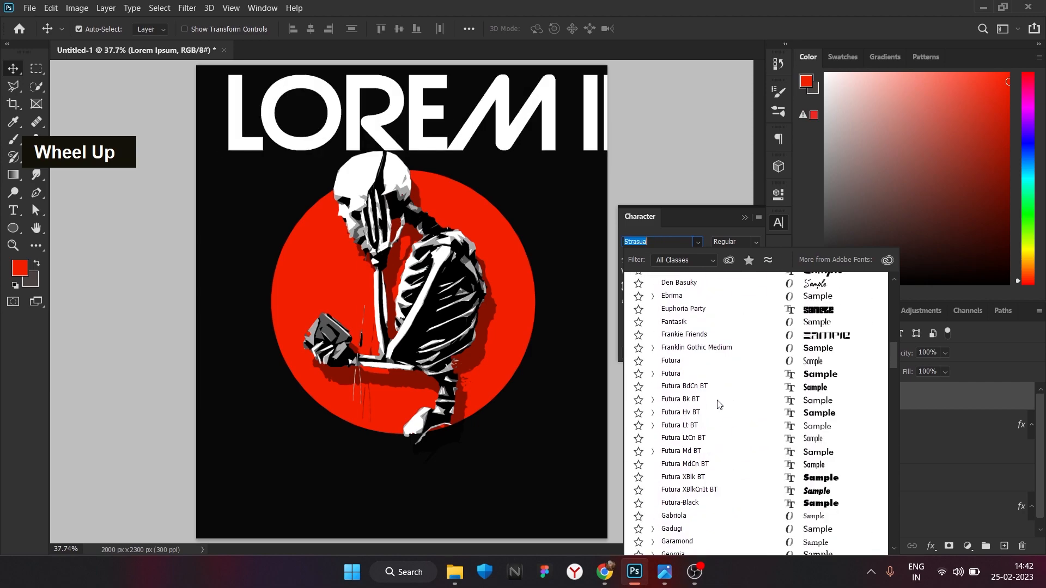
{"action": "left_click", "coordinate": [692, 322]}
Replace the placeholder text with MUSIC.
{"action": "left_click", "coordinate": [14, 210]}
{"action": "left_click", "coordinate": [537, 152]}
{"action": "key", "text": "BackSpace"}
{"action": "key", "text": "BackSpace"}
{"action": "key", "text": "BackSpace"}
{"action": "key", "text": "BackSpace"}
{"action": "key", "text": "BackSpace"}
{"action": "key", "text": "BackSpace"}
{"action": "key", "text": "BackSpace"}
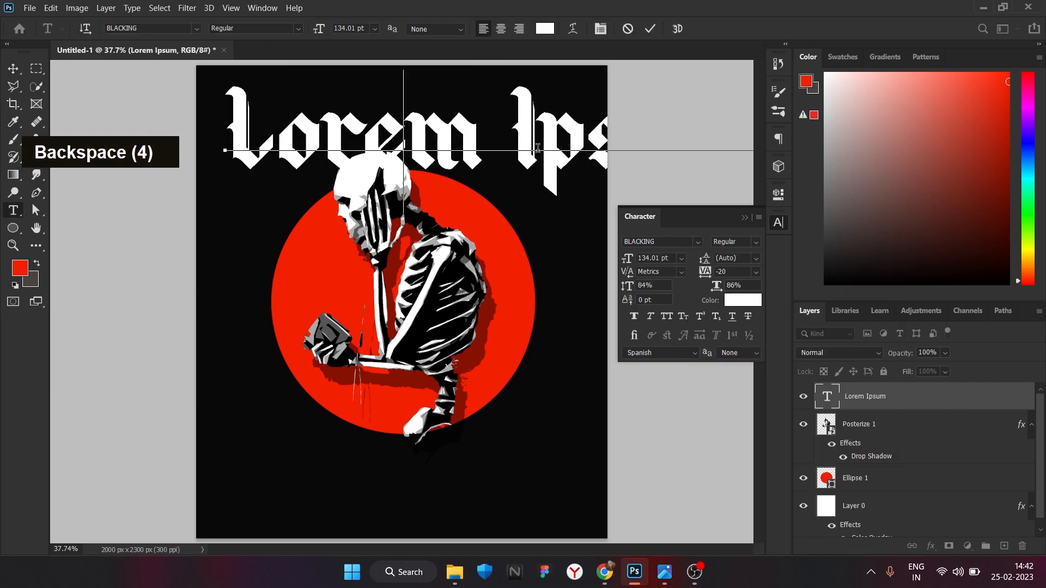
{"action": "key", "text": "Right"}
{"action": "key", "text": "Right"}
{"action": "key", "text": "Right"}
{"action": "key", "text": "Right"}
{"action": "key", "text": "BackSpace"}
{"action": "key", "text": "BackSpace"}
{"action": "key", "text": "BackSpace"}
{"action": "key", "text": "BackSpace"}
{"action": "type", "text": "MUSIC"}
{"action": "left_click", "coordinate": [13, 69]}
Enlarge the MUSIC text to 186.01 pt at the top of the canvas and place its layer between the skeleton and circle.
{"action": "left_click_drag", "start_coordinate": [627, 258], "coordinate": [656, 258]}
{"action": "left_click_drag", "start_coordinate": [537, 127], "coordinate": [536, 153]}
{"action": "left_click_drag", "start_coordinate": [855, 396], "coordinate": [886, 483]}
{"action": "scroll", "coordinate": [873, 458], "scroll_direction": "down", "scroll_amount": 1}
{"action": "left_click_drag", "start_coordinate": [885, 480], "coordinate": [886, 448]}
{"action": "double_click", "coordinate": [892, 461]}
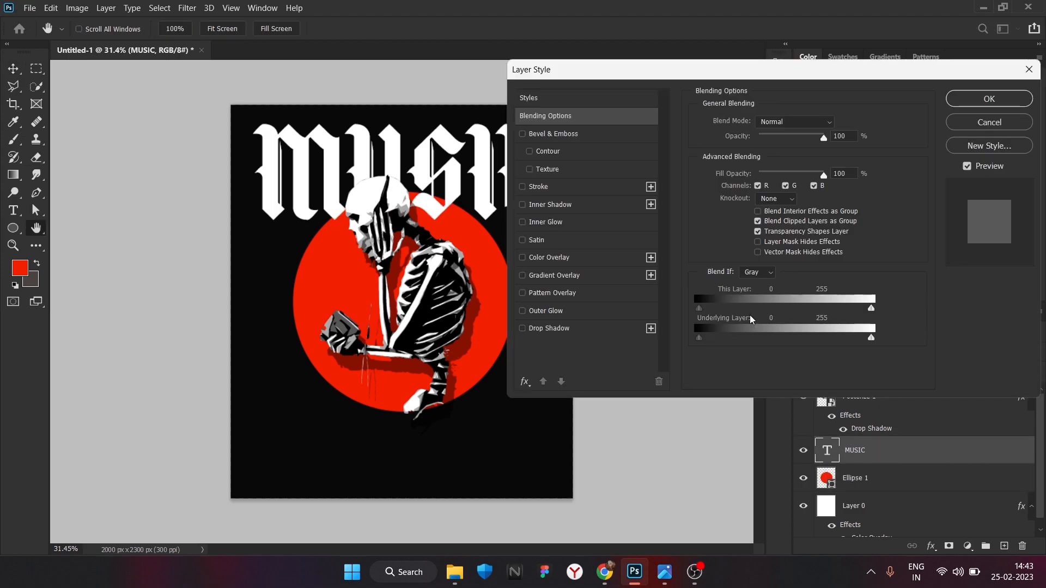
{"action": "left_click_drag", "start_coordinate": [871, 310], "coordinate": [878, 310]}
{"action": "left_click", "coordinate": [960, 122]}
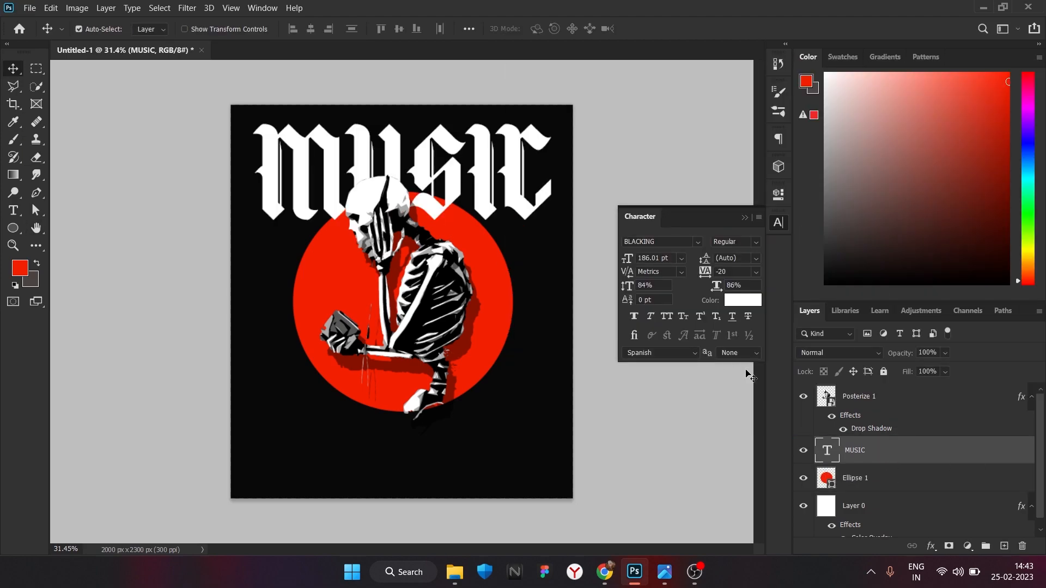
Enlarge the red circle behind the skeleton with Free Transform.
{"action": "scroll", "coordinate": [488, 283], "scroll_direction": "down", "scroll_amount": 2}
{"action": "left_click", "coordinate": [486, 304]}
{"action": "key", "text": "ctrl+t"}
{"action": "mouse_move", "coordinate": [493, 302]}
{"action": "left_mouse_down"}
{"action": "mouse_move", "coordinate": [474, 302]}
{"action": "mouse_move", "coordinate": [464, 239]}
{"action": "mouse_move", "coordinate": [510, 289]}
{"action": "mouse_move", "coordinate": [507, 281]}
{"action": "mouse_move", "coordinate": [475, 303]}
{"action": "mouse_move", "coordinate": [484, 302]}
{"action": "left_mouse_up"}
{"action": "left_click", "coordinate": [674, 28]}
Duplicate the MUSIC text twice and stack the copies evenly below the original.
{"action": "left_click", "coordinate": [467, 213], "text": "ctrl"}
{"action": "key", "text": "ctrl+j"}
{"action": "left_click_drag", "start_coordinate": [467, 213], "coordinate": [466, 373]}
{"action": "key", "text": "ctrl+j"}
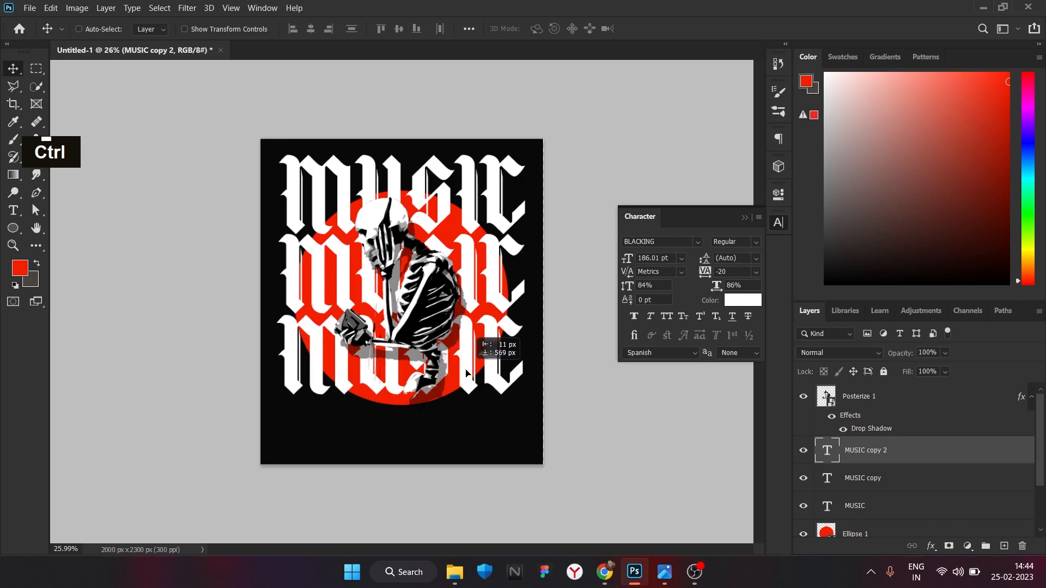
Turn the lowest MUSIC copy into an outline with 0% fill and a white stroke.
{"action": "left_click", "coordinate": [945, 372]}
{"action": "left_click_drag", "start_coordinate": [956, 389], "coordinate": [894, 389]}
{"action": "left_click", "coordinate": [931, 547]}
{"action": "left_click", "coordinate": [950, 446]}
{"action": "key", "text": "Return"}
Give the middle MUSIC copy a white 7 px inside stroke and set its fill to 0%.
{"action": "left_click", "coordinate": [852, 512]}
{"action": "left_click", "coordinate": [930, 546]}
{"action": "left_click", "coordinate": [950, 448]}
{"action": "left_click", "coordinate": [989, 98]}
{"action": "left_click", "coordinate": [945, 372]}
{"action": "left_click_drag", "start_coordinate": [957, 388], "coordinate": [794, 381]}
{"action": "scroll", "coordinate": [406, 281], "scroll_direction": "up", "scroll_amount": 3}
{"action": "scroll", "coordinate": [412, 287], "scroll_direction": "down", "scroll_amount": 1}
{"action": "scroll", "coordinate": [871, 469], "scroll_direction": "down", "scroll_amount": 5}
{"action": "left_click_drag", "start_coordinate": [867, 469], "coordinate": [894, 483]}
{"action": "scroll", "coordinate": [572, 425], "scroll_direction": "down", "scroll_amount": 1}
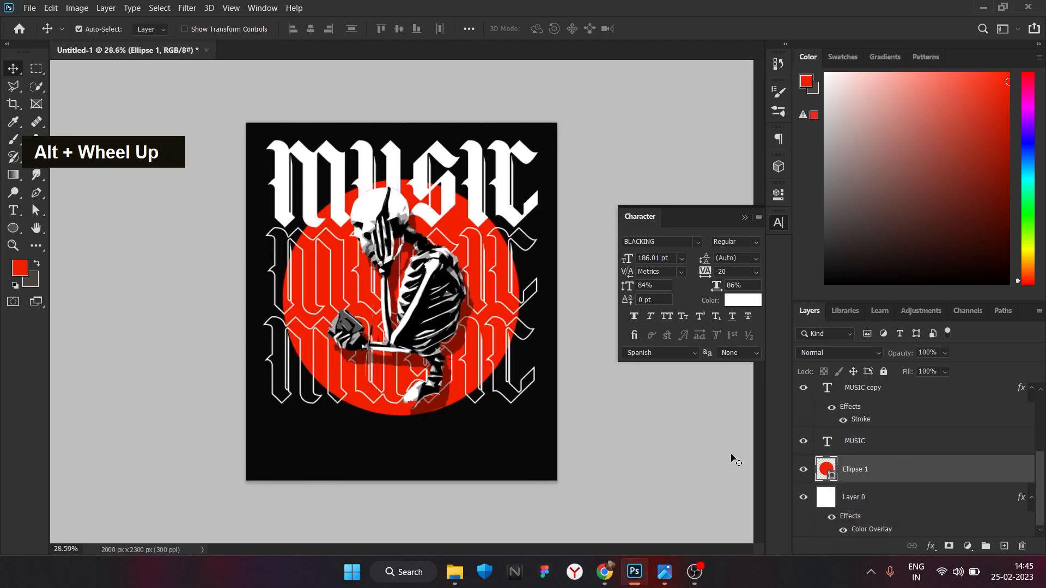
Convert the background Layer 0 to a smart object and apply Invert to it twice.
{"action": "left_click", "coordinate": [859, 497]}
{"action": "key", "text": "ctrl+i"}
{"action": "right_click", "coordinate": [899, 499]}
{"action": "left_click", "coordinate": [790, 188]}
{"action": "key", "text": "ctrl+i"}
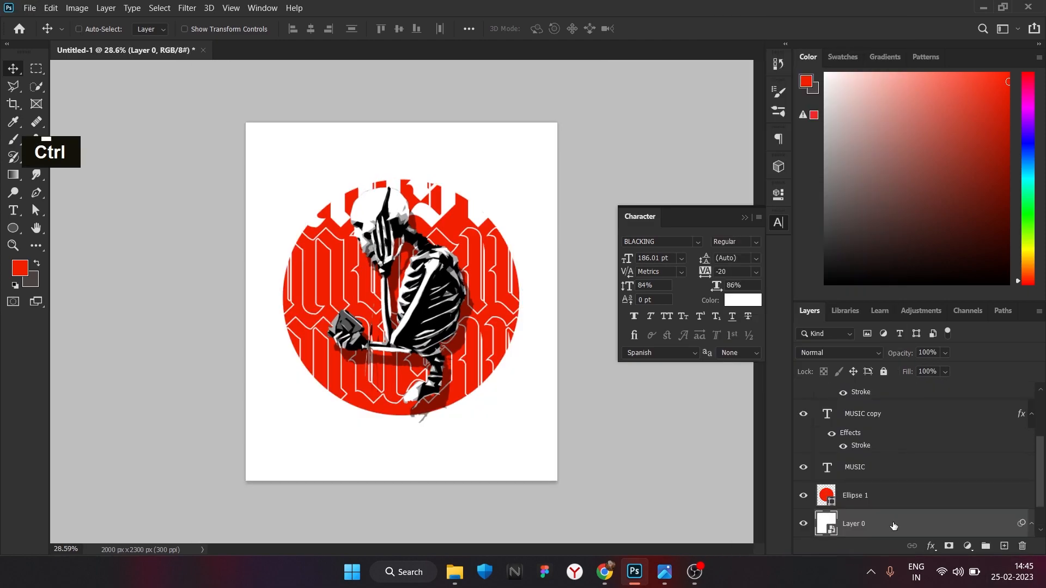
{"action": "key", "text": "ctrl+i"}
{"action": "scroll", "coordinate": [882, 500], "scroll_direction": "up", "scroll_amount": 1}
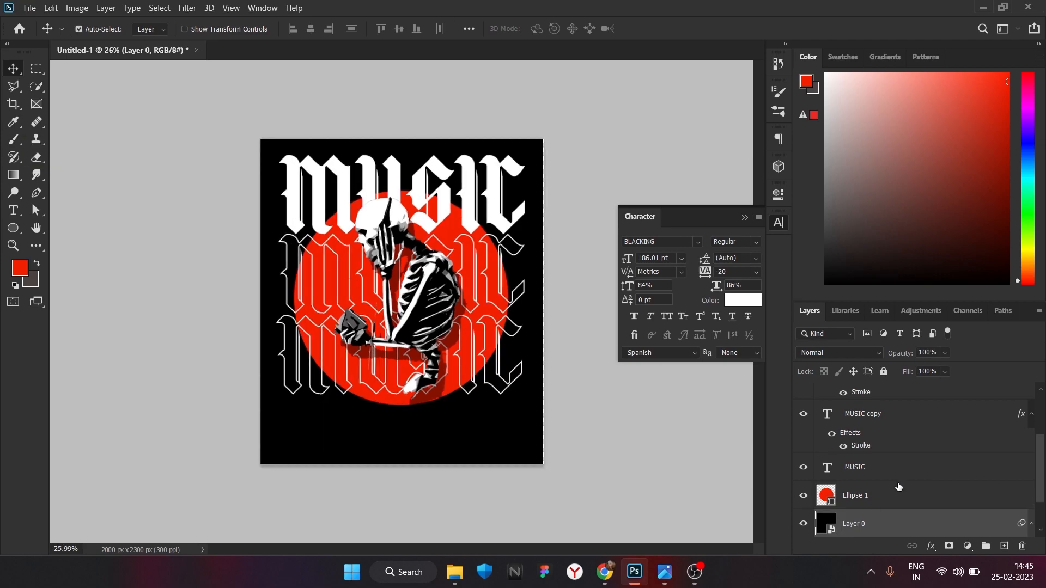
{"action": "scroll", "coordinate": [899, 457], "scroll_direction": "up", "scroll_amount": 3}
{"action": "left_click", "coordinate": [883, 397]}
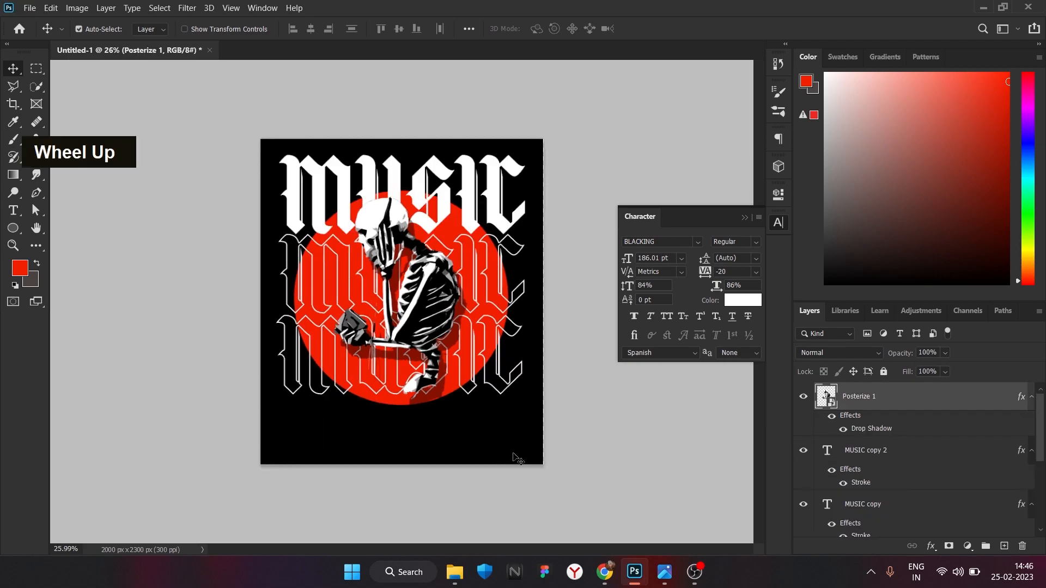
{"action": "left_click", "coordinate": [584, 436]}
{"action": "scroll", "coordinate": [467, 375], "scroll_direction": "up", "scroll_amount": 1}
{"action": "scroll", "coordinate": [467, 375], "scroll_direction": "down", "scroll_amount": 2}
{"action": "left_click", "coordinate": [694, 572]}
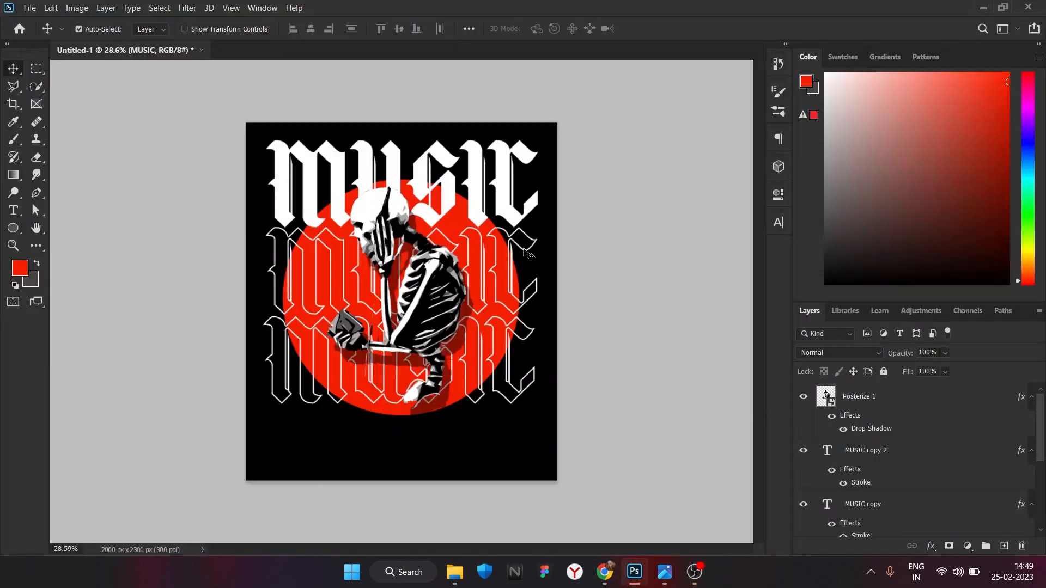
Add a light grey colour overlay in Normal mode at 97% opacity to the background Layer 0.
{"action": "double_click", "coordinate": [937, 471]}
{"action": "left_click", "coordinate": [549, 257]}
{"action": "left_click", "coordinate": [837, 123]}
{"action": "left_click", "coordinate": [454, 269]}
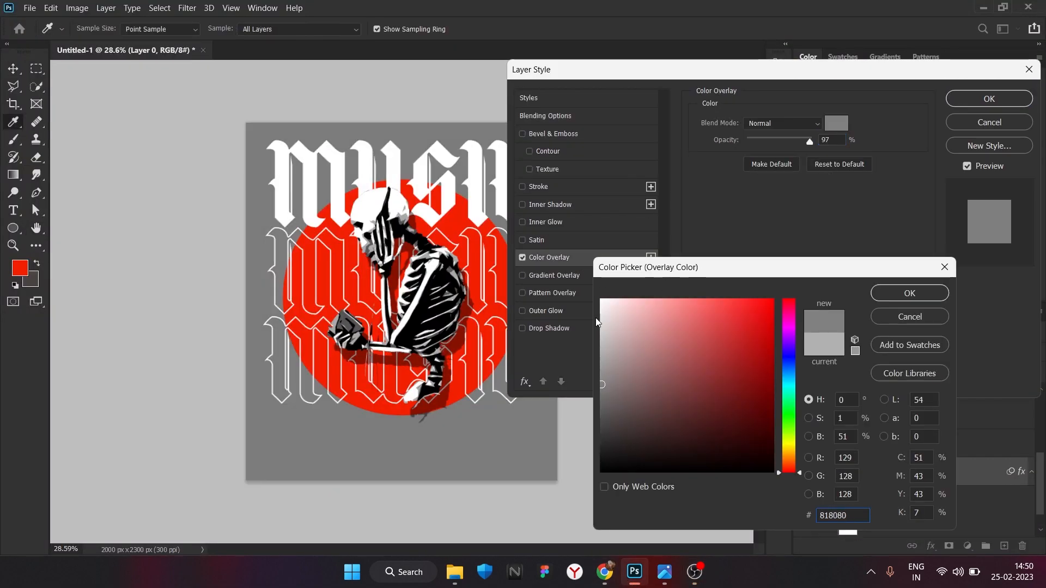
{"action": "left_click", "coordinate": [601, 360]}
{"action": "left_click", "coordinate": [909, 293]}
{"action": "left_click", "coordinate": [989, 99]}
Change the colour of the top MUSIC text to black.
{"action": "left_click", "coordinate": [525, 190]}
{"action": "left_click", "coordinate": [778, 223]}
{"action": "left_click", "coordinate": [742, 301]}
{"action": "left_click", "coordinate": [601, 455]}
{"action": "left_click", "coordinate": [893, 294]}
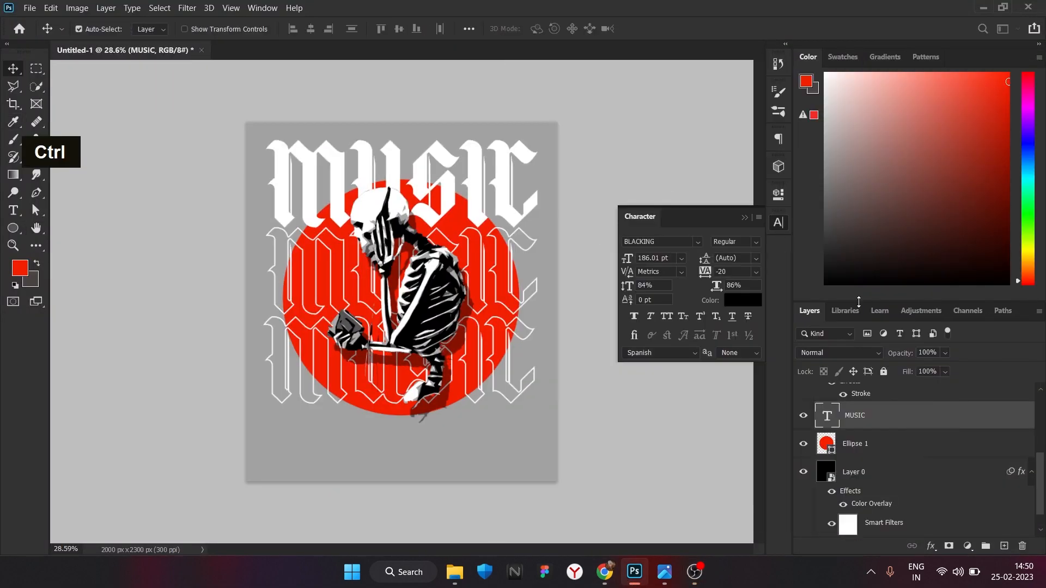
Try to recolour the stroke of the middle MUSIC copy black.
{"action": "scroll", "coordinate": [875, 476], "scroll_direction": "up", "scroll_amount": 2}
{"action": "double_click", "coordinate": [862, 503]}
{"action": "left_click", "coordinate": [730, 220]}
{"action": "left_click", "coordinate": [601, 456]}
{"action": "left_click", "coordinate": [892, 295]}
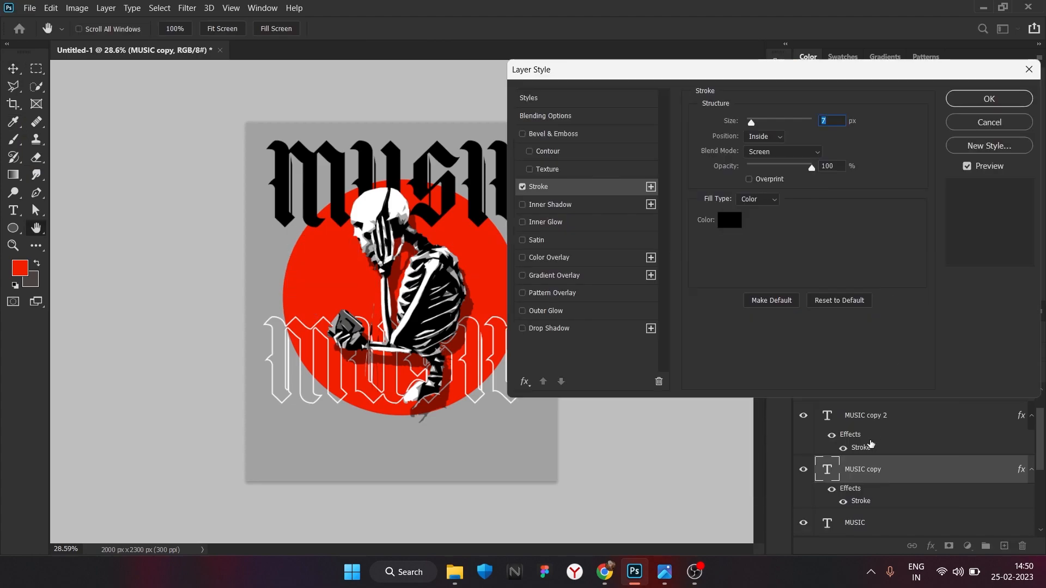
{"action": "key", "text": "Return"}
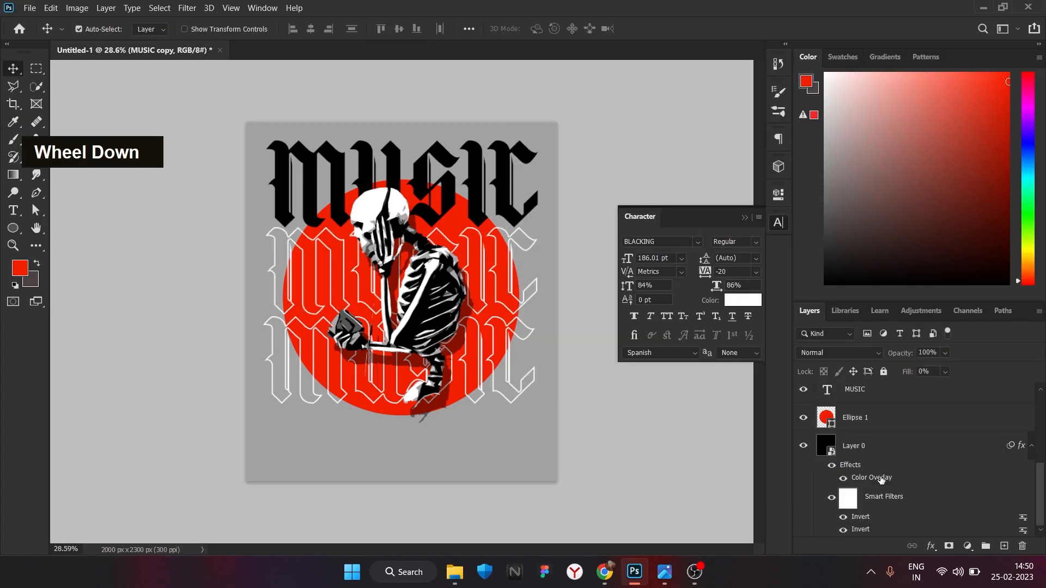
Undo the MUSIC recolouring and the background overlay, and reapply the colour overlay to background Layer 0.
{"action": "scroll", "coordinate": [885, 509], "scroll_direction": "up", "scroll_amount": 3}
{"action": "scroll", "coordinate": [894, 498], "scroll_direction": "down", "scroll_amount": 3}
{"action": "right_click", "coordinate": [913, 482]}
{"action": "key", "text": "ctrl+z"}
{"action": "scroll", "coordinate": [925, 482], "scroll_direction": "down", "scroll_amount": 2}
{"action": "double_click", "coordinate": [925, 482]}
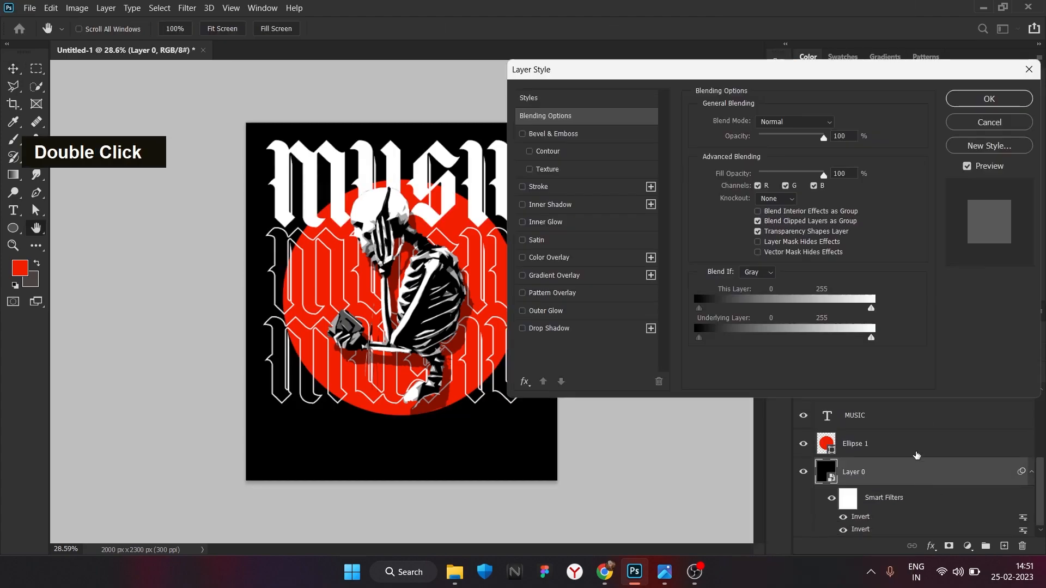
{"action": "left_click", "coordinate": [568, 257]}
{"action": "left_click", "coordinate": [990, 98]}
Try grouping the three MUSIC text layers into a smart object and inverting it.
{"action": "scroll", "coordinate": [889, 481], "scroll_direction": "up", "scroll_amount": 3}
{"action": "left_click", "coordinate": [889, 455]}
{"action": "scroll", "coordinate": [889, 456], "scroll_direction": "down", "scroll_amount": 2}
{"action": "left_click", "coordinate": [889, 456], "text": "shift"}
{"action": "scroll", "coordinate": [934, 462], "scroll_direction": "up", "scroll_amount": 2}
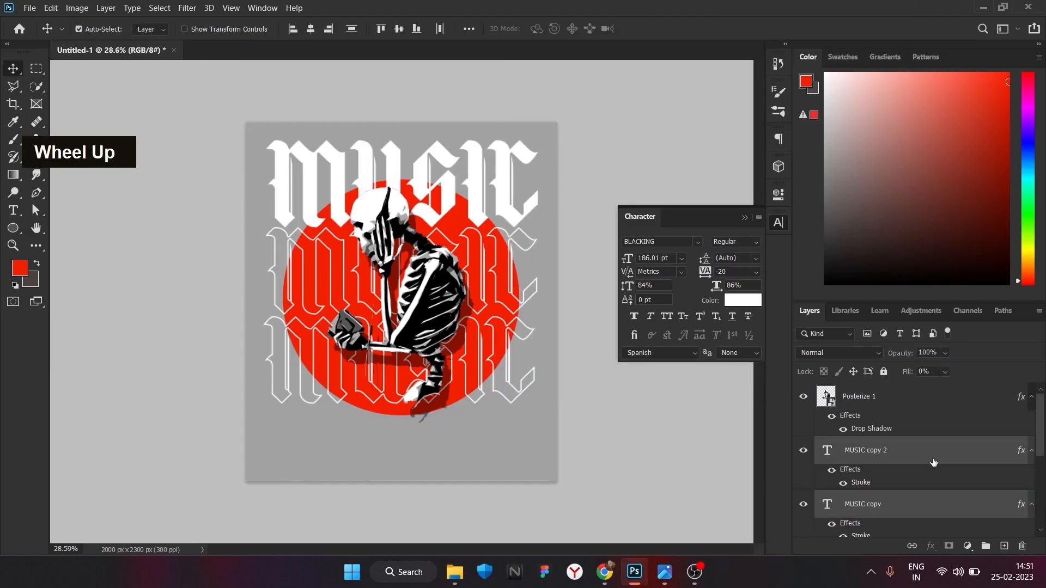
{"action": "scroll", "coordinate": [934, 462], "scroll_direction": "down", "scroll_amount": 1}
{"action": "key", "text": "ctrl+g"}
{"action": "right_click", "coordinate": [929, 402]}
{"action": "left_click", "coordinate": [872, 198]}
{"action": "key", "text": "ctrl+i"}
{"action": "scroll", "coordinate": [183, 282], "scroll_direction": "down", "scroll_amount": 1, "text": "alt"}
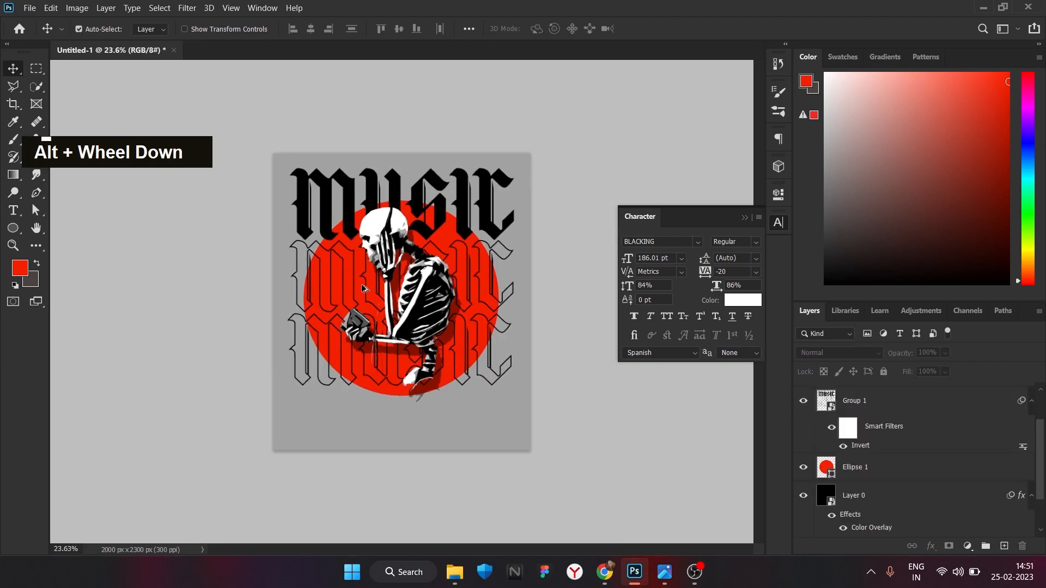
Undo the inversion, smart object conversion and grouping of the MUSIC layers.
{"action": "scroll", "coordinate": [183, 282], "scroll_direction": "up", "scroll_amount": 3, "text": "alt"}
{"action": "key", "text": "ctrl+z"}
{"action": "key", "text": "ctrl+z"}
{"action": "key", "text": "ctrl+z"}
Hide the two outlined MUSIC copies and stack two solid duplicates of the top MUSIC text below it in their place.
{"action": "scroll", "coordinate": [926, 444], "scroll_direction": "up", "scroll_amount": 3}
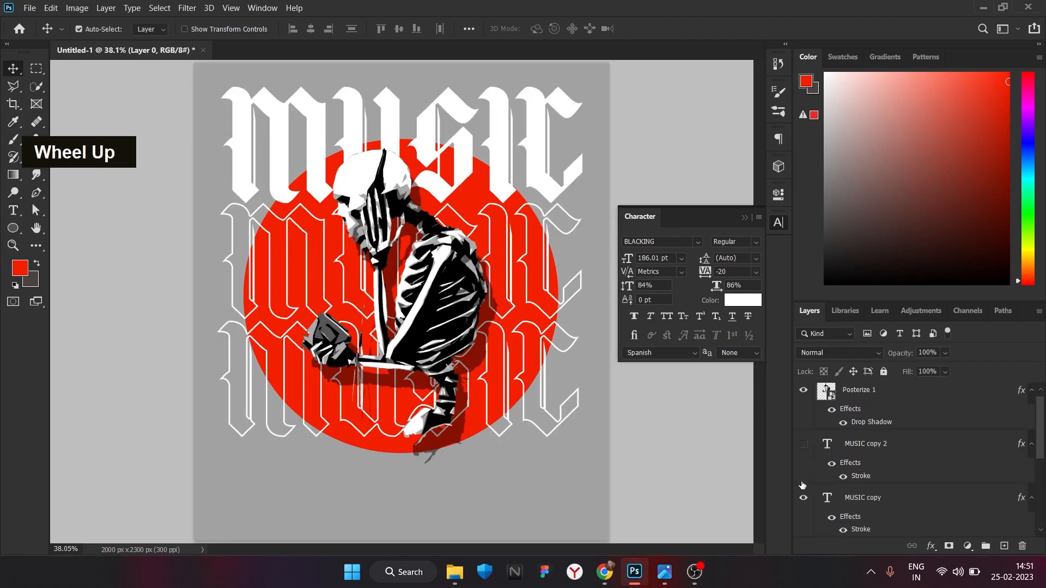
{"action": "left_click_drag", "start_coordinate": [804, 443], "coordinate": [804, 497]}
{"action": "left_click", "coordinate": [551, 189]}
{"action": "key", "text": "ctrl+j"}
{"action": "left_click_drag", "start_coordinate": [551, 189], "coordinate": [539, 417]}
{"action": "key", "text": "ctrl+j"}
{"action": "scroll", "coordinate": [540, 416], "scroll_direction": "down", "scroll_amount": 4}
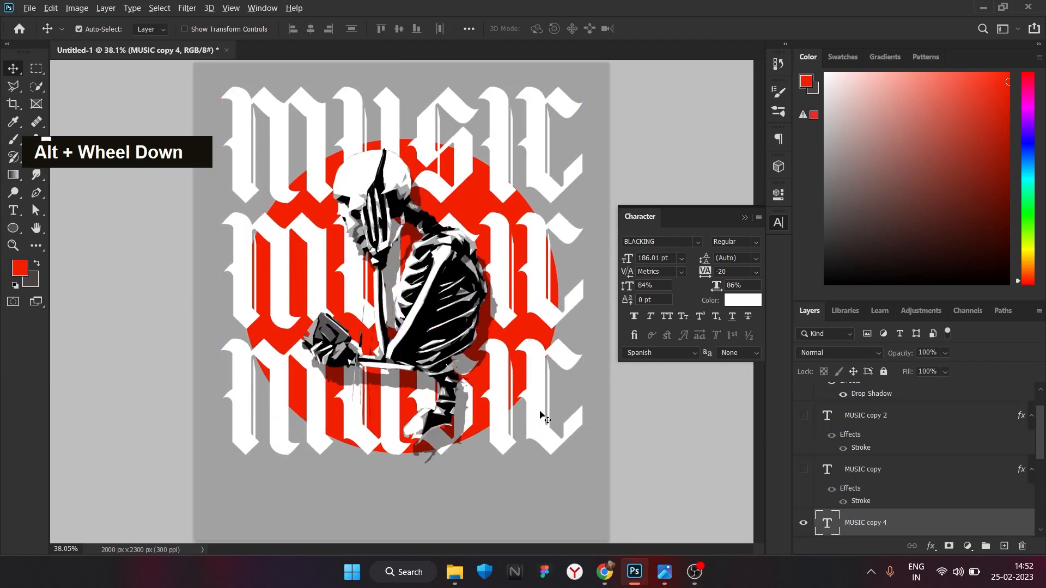
Delete the two hidden outlined layers, MUSIC copy 2 and MUSIC copy.
{"action": "left_click_drag", "start_coordinate": [494, 281], "coordinate": [495, 278]}
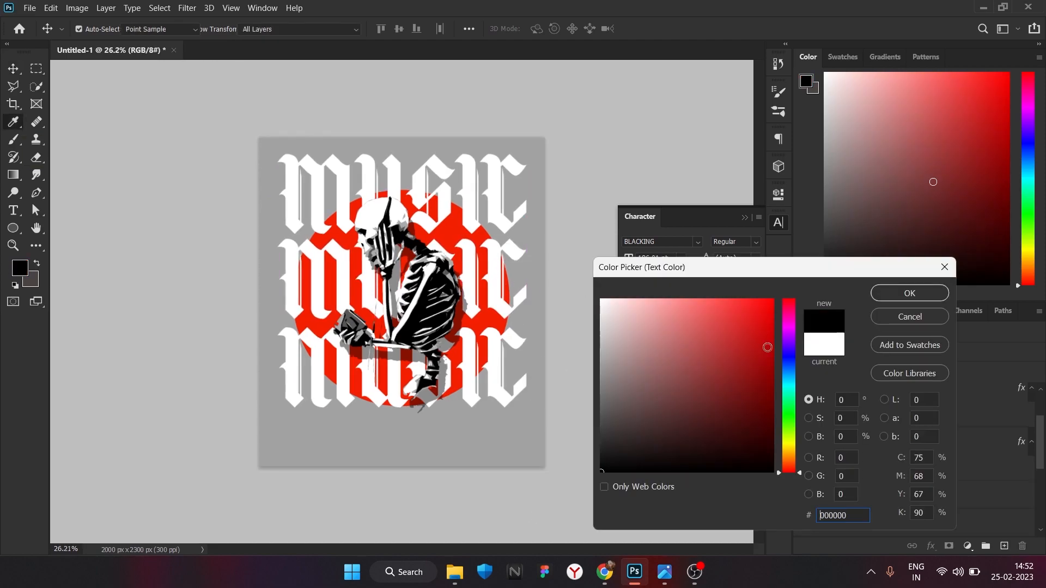
{"action": "scroll", "coordinate": [821, 430], "scroll_direction": "down", "scroll_amount": 1}
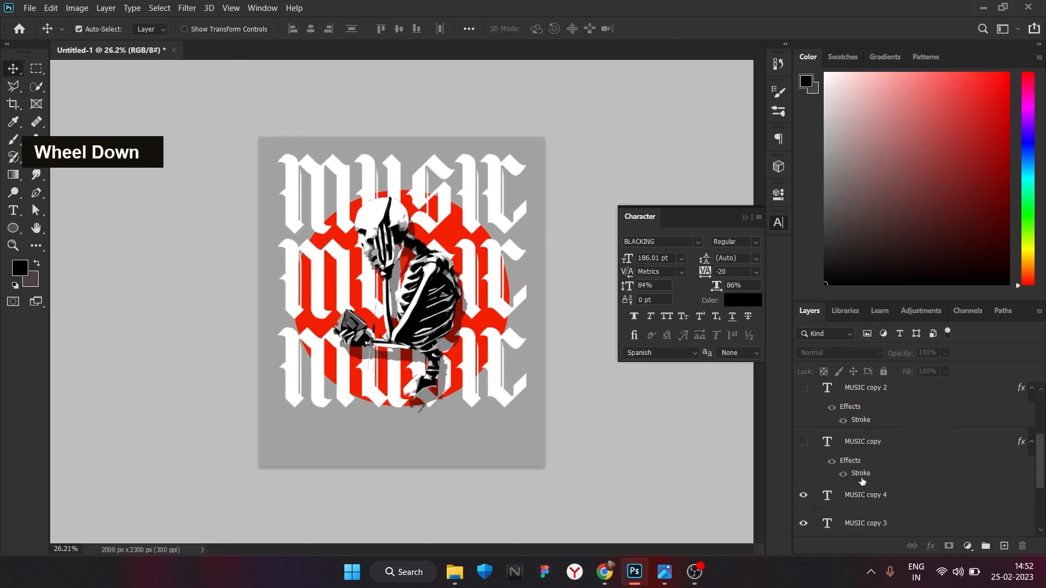
{"action": "scroll", "coordinate": [903, 439], "scroll_direction": "up", "scroll_amount": 2}
{"action": "left_click", "coordinate": [903, 439]}
{"action": "left_click", "coordinate": [1023, 545]}
{"action": "left_click", "coordinate": [486, 219]}
{"action": "left_click", "coordinate": [1022, 545]}
Change the colour of all three stacked MUSIC text layers to black.
{"action": "left_click", "coordinate": [487, 219]}
{"action": "left_click", "coordinate": [742, 301]}
{"action": "left_click", "coordinate": [601, 470]}
{"action": "left_click", "coordinate": [919, 289]}
{"action": "left_click", "coordinate": [840, 467]}
{"action": "left_click", "coordinate": [742, 300]}
{"action": "left_click", "coordinate": [601, 471]}
{"action": "left_click", "coordinate": [908, 292]}
{"action": "left_click", "coordinate": [840, 496]}
{"action": "left_click", "coordinate": [743, 300]}
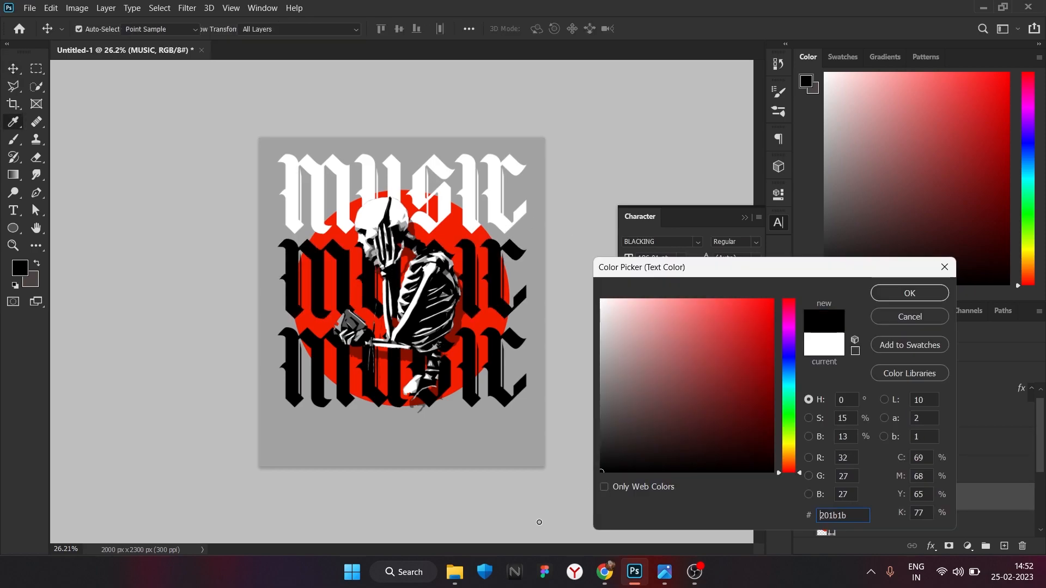
{"action": "left_click", "coordinate": [601, 471]}
{"action": "scroll", "coordinate": [450, 280], "scroll_direction": "up", "scroll_amount": 4}
{"action": "scroll", "coordinate": [450, 280], "scroll_direction": "down", "scroll_amount": 3}
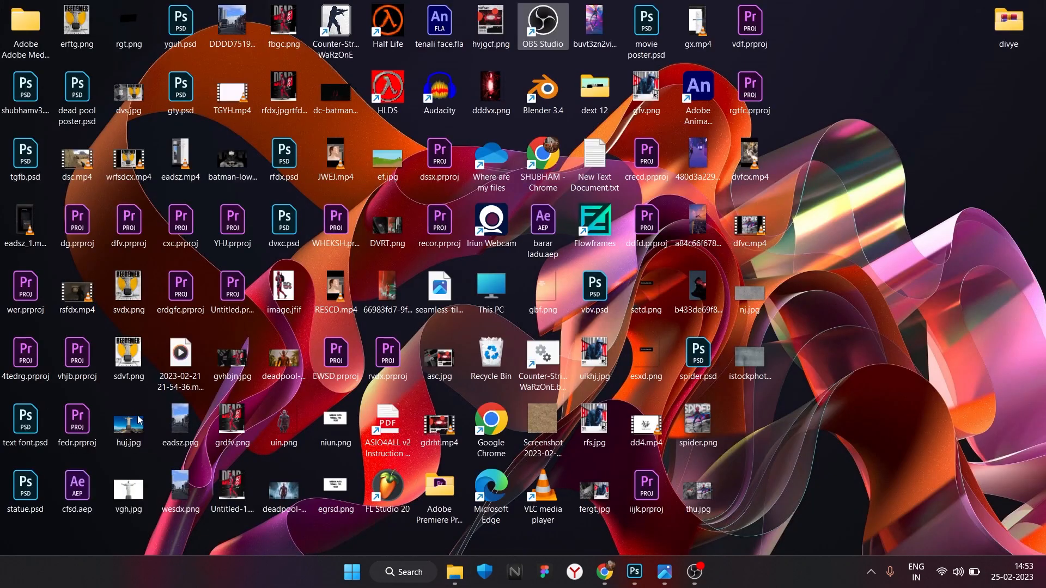
Open text font.psd from the desktop, copy its NEW POSTER box graphic into the poster's lower left area and invert it.
{"action": "double_click", "coordinate": [217, 378]}
{"action": "left_click_drag", "start_coordinate": [281, 136], "coordinate": [342, 372]}
{"action": "key", "text": "ctrl+i"}
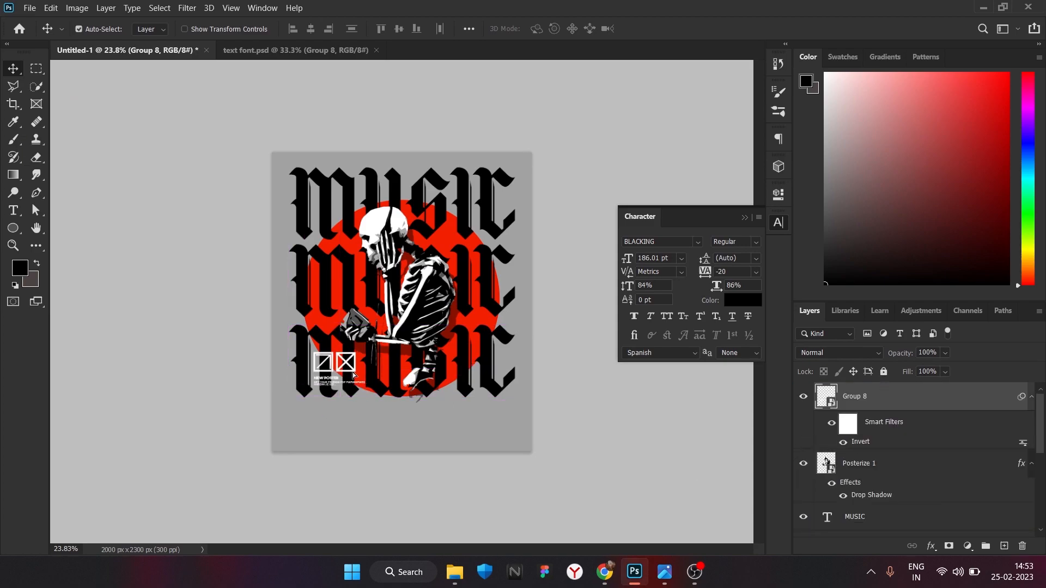
Copy the row of three box icons from text font.psd to the poster's upper right corner, turn it vertical and invert it.
{"action": "left_click", "coordinate": [296, 50]}
{"action": "left_click_drag", "start_coordinate": [274, 400], "coordinate": [518, 184]}
{"action": "key", "text": "ctrl+i"}
{"action": "key", "text": "ctrl+t"}
{"action": "left_click", "coordinate": [659, 29]}
{"action": "key", "text": "ctrl+i"}
Move the NEW POSTER graphic down and left to line up with the left edge of the MUSIC text.
{"action": "scroll", "coordinate": [516, 216], "scroll_direction": "down", "scroll_amount": 1}
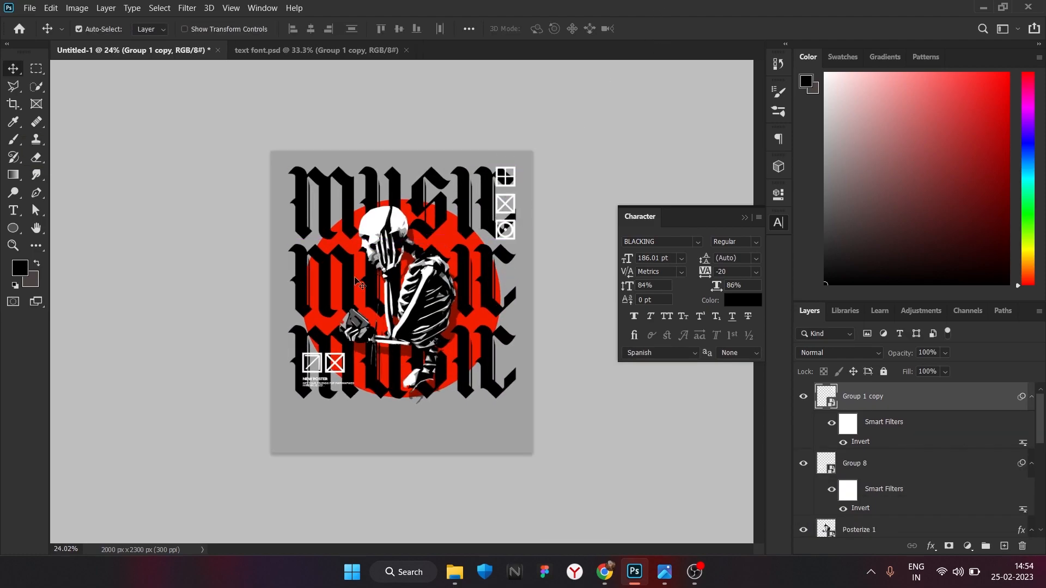
{"action": "key", "text": "ctrl+z"}
{"action": "left_click_drag", "start_coordinate": [328, 368], "coordinate": [322, 377]}
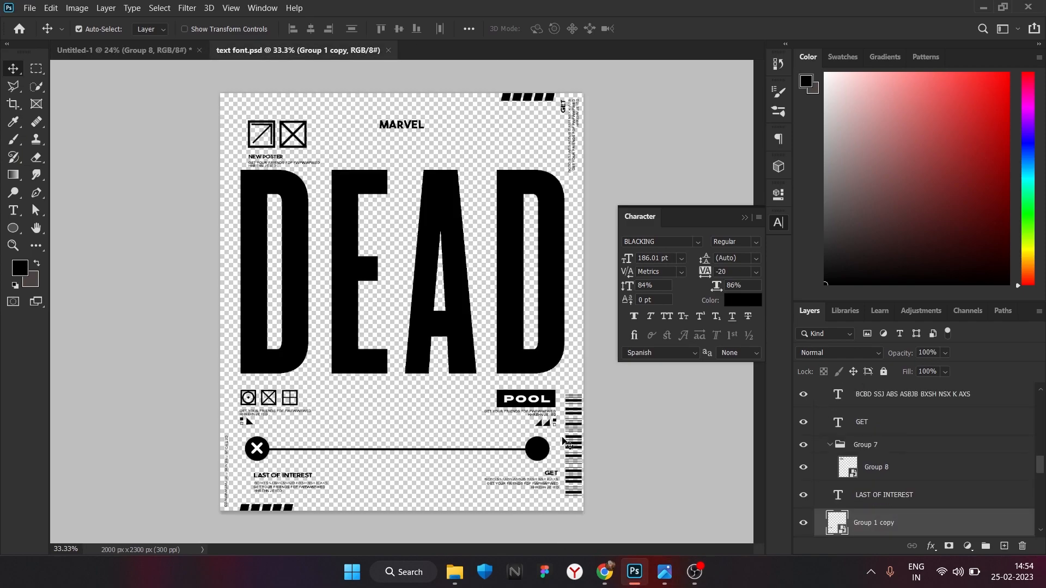
Group the small text and triangles below POOL as a smart object, copy it to the poster's lower right area and invert it.
{"action": "left_click_drag", "start_coordinate": [539, 423], "coordinate": [550, 425]}
{"action": "left_click_drag", "start_coordinate": [478, 409], "coordinate": [559, 434]}
{"action": "key", "text": "ctrl+g"}
{"action": "right_click", "coordinate": [866, 396]}
{"action": "left_click", "coordinate": [894, 191]}
{"action": "left_click_drag", "start_coordinate": [169, 65], "coordinate": [499, 392]}
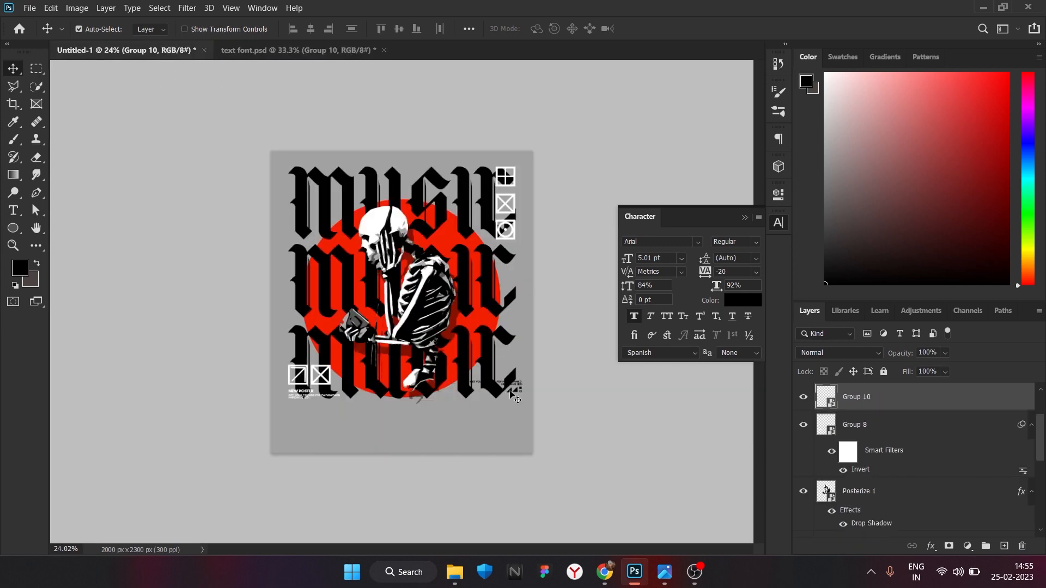
{"action": "scroll", "coordinate": [512, 401], "scroll_direction": "down", "scroll_amount": 2}
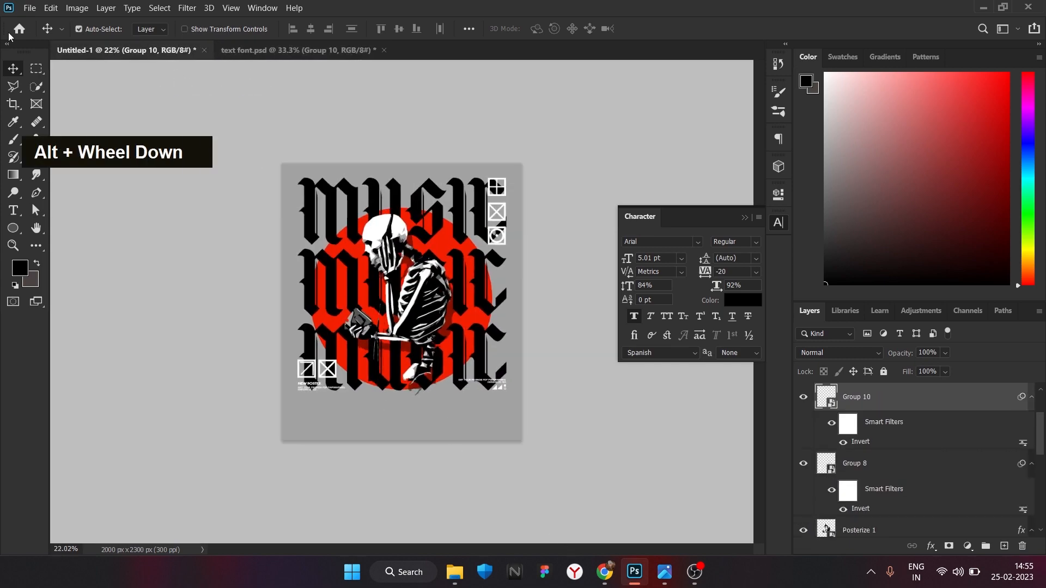
Copy the slanted stripes from text font.psd to the poster's top centre and the barcode to its left side.
{"action": "key", "text": "ctrl+Tab"}
{"action": "left_click_drag", "start_coordinate": [161, 51], "coordinate": [461, 189]}
{"action": "key", "text": "ctrl+t"}
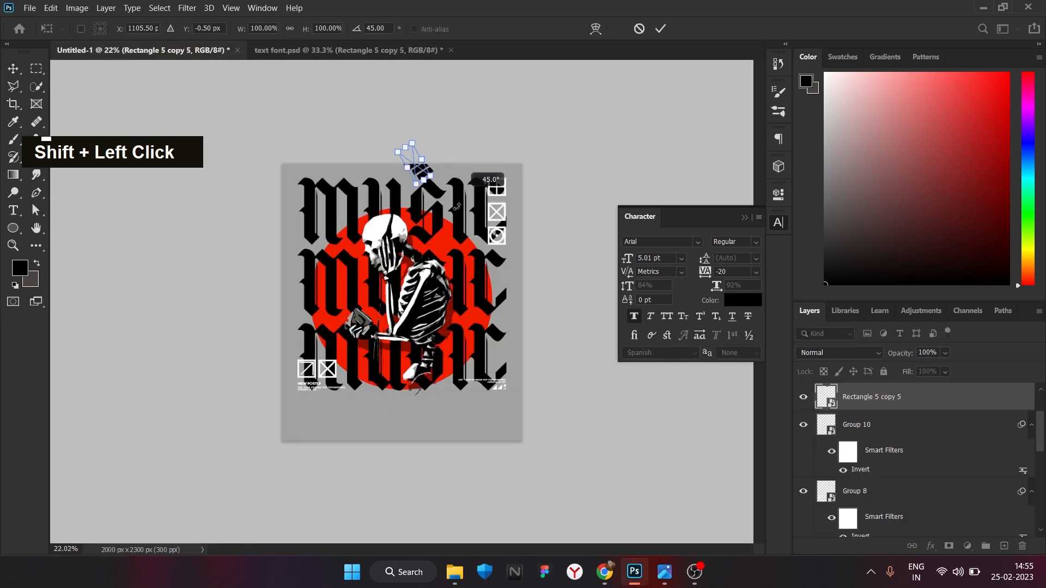
{"action": "left_click_drag", "start_coordinate": [412, 165], "coordinate": [411, 167]}
{"action": "key", "text": "Return"}
{"action": "left_click", "coordinate": [349, 51]}
{"action": "mouse_move", "coordinate": [576, 414]}
{"action": "left_mouse_down"}
{"action": "mouse_move", "coordinate": [434, 287]}
{"action": "mouse_move", "coordinate": [294, 250]}
{"action": "left_mouse_up"}
Copy the LAST OF INTEREST text block above the NEW POSTER graphic, and invert it as a grouped smart object.
{"action": "left_click", "coordinate": [303, 51]}
{"action": "left_click_drag", "start_coordinate": [345, 474], "coordinate": [259, 488]}
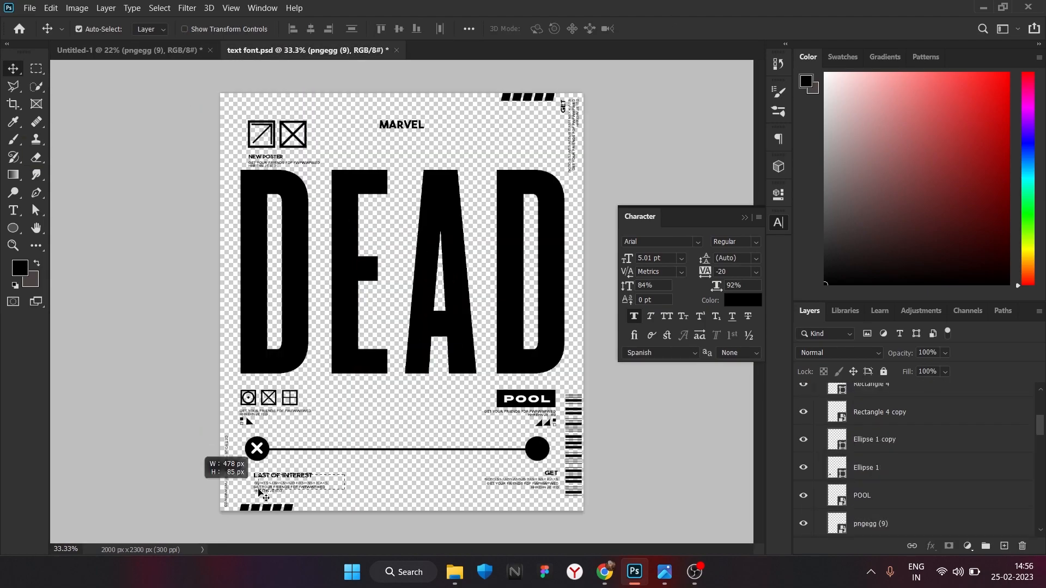
{"action": "left_click_drag", "start_coordinate": [129, 63], "coordinate": [299, 331]}
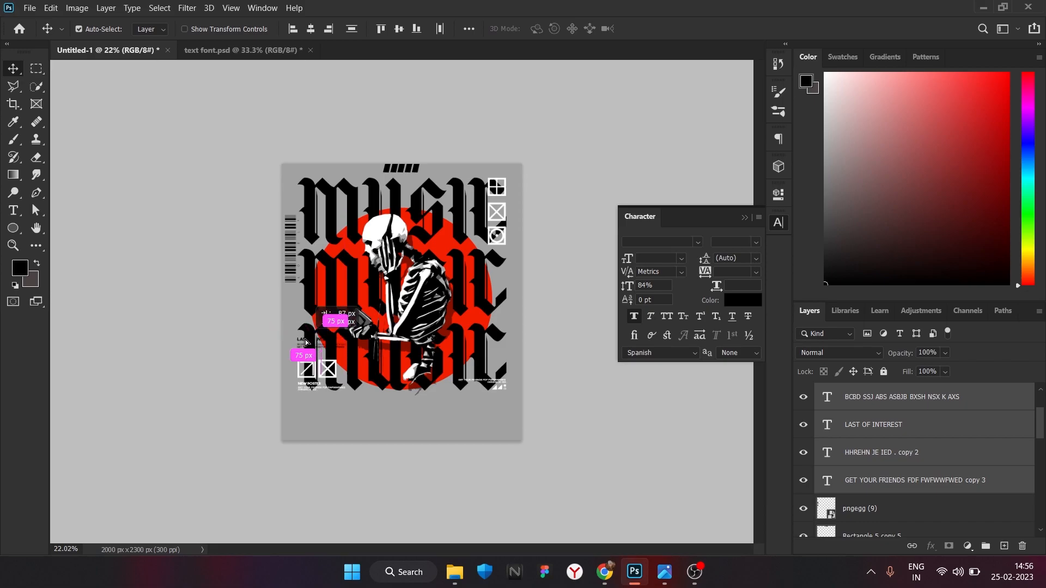
{"action": "key", "text": "ctrl+g"}
{"action": "scroll", "coordinate": [913, 399], "scroll_direction": "up", "scroll_amount": 2}
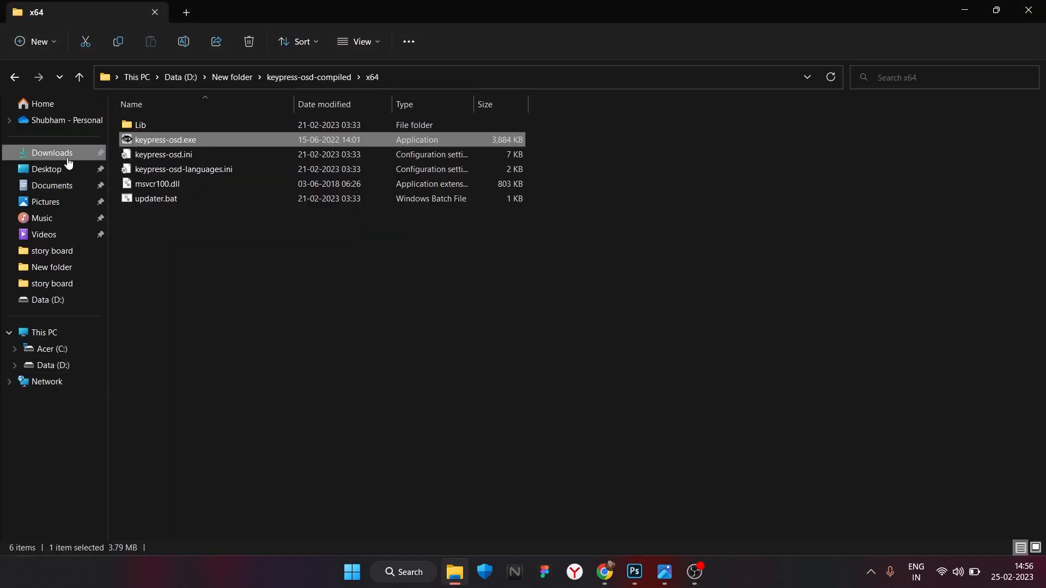
Place ripped 6.png from the r1 folder in Downloads across the bottom of the poster.
{"action": "left_click", "coordinate": [47, 153]}
{"action": "scroll", "coordinate": [805, 315], "scroll_direction": "down", "scroll_amount": 5}
{"action": "scroll", "coordinate": [804, 310], "scroll_direction": "down", "scroll_amount": 8}
{"action": "double_click", "coordinate": [230, 471]}
{"action": "left_click_drag", "start_coordinate": [592, 168], "coordinate": [405, 314]}
{"action": "left_click_drag", "start_coordinate": [405, 314], "coordinate": [401, 416]}
{"action": "left_click_drag", "start_coordinate": [397, 360], "coordinate": [398, 333]}
{"action": "left_click", "coordinate": [661, 28]}
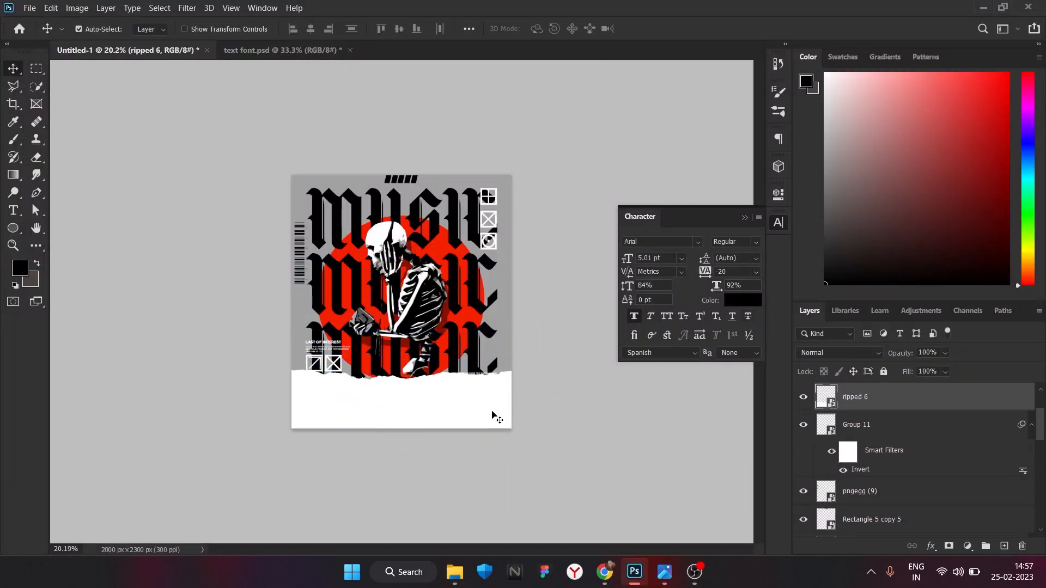
Shift the torn paper strip slightly lower and invert it to black.
{"action": "left_click_drag", "start_coordinate": [492, 430], "coordinate": [493, 430]}
{"action": "key", "text": "ctrl+i"}
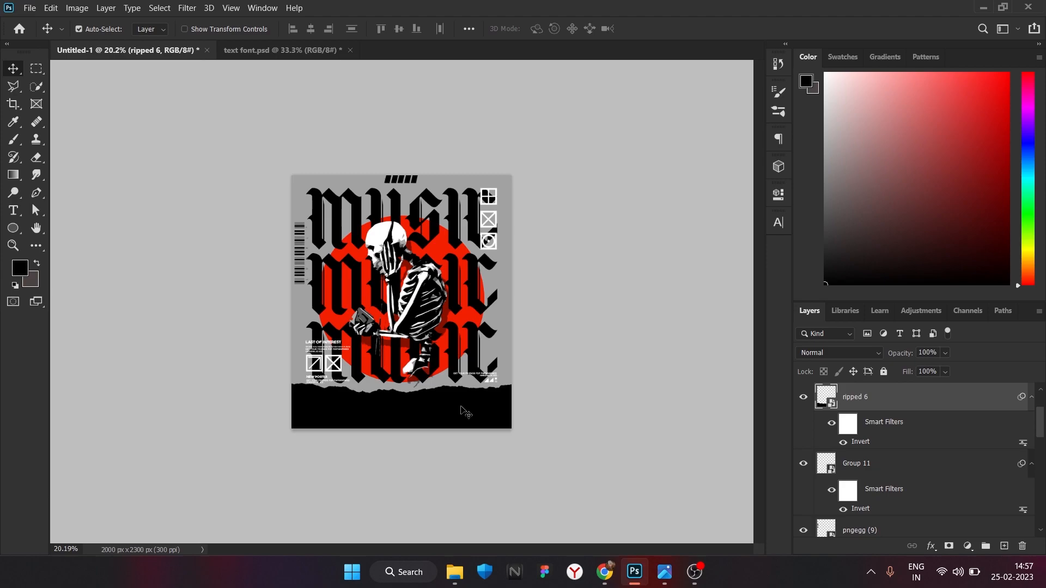
{"action": "scroll", "coordinate": [460, 410], "scroll_direction": "up", "scroll_amount": 1}
{"action": "key", "text": "ctrl+z"}
{"action": "left_click", "coordinate": [462, 411], "text": "ctrl"}
{"action": "key", "text": "ctrl+i"}
Scale down the three MUSIC text layers together and centre them over the red circle.
{"action": "left_click", "coordinate": [474, 354]}
{"action": "scroll", "coordinate": [886, 468], "scroll_direction": "down", "scroll_amount": 2}
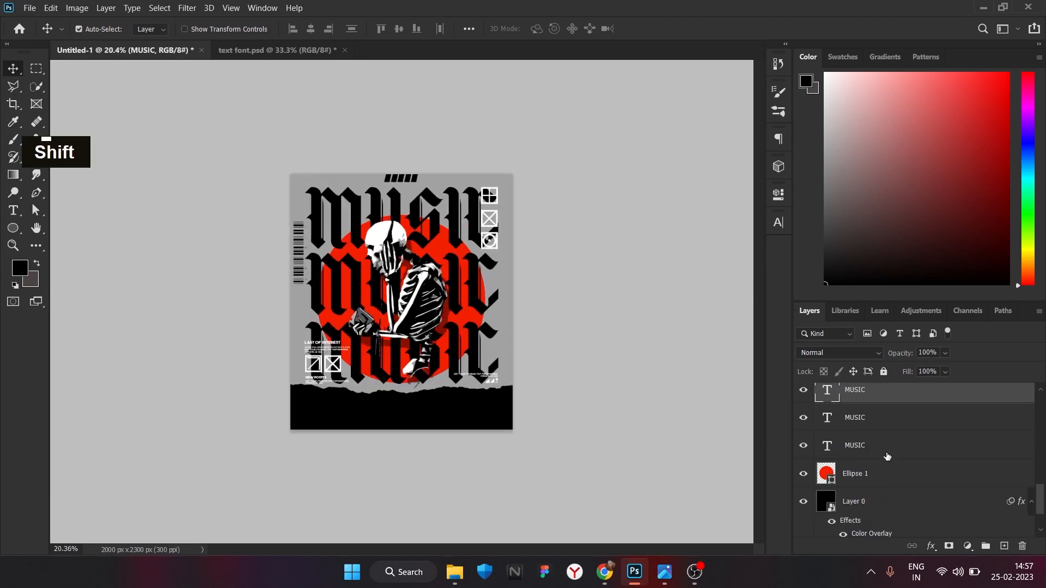
{"action": "left_click", "coordinate": [872, 445], "text": "shift"}
{"action": "key", "text": "ctrl+t"}
{"action": "left_click_drag", "start_coordinate": [496, 186], "coordinate": [475, 208]}
{"action": "mouse_move", "coordinate": [458, 276]}
{"action": "left_mouse_down"}
{"action": "mouse_move", "coordinate": [474, 292]}
{"action": "mouse_move", "coordinate": [465, 277]}
{"action": "left_mouse_up"}
{"action": "double_click", "coordinate": [458, 272]}
{"action": "left_click", "coordinate": [460, 240]}
{"action": "left_click_drag", "start_coordinate": [321, 293], "coordinate": [323, 290]}
{"action": "scroll", "coordinate": [186, 275], "scroll_direction": "up", "scroll_amount": 2}
{"action": "left_click", "coordinate": [186, 276]}
{"action": "scroll", "coordinate": [186, 276], "scroll_direction": "down", "scroll_amount": 2}
{"action": "scroll", "coordinate": [185, 276], "scroll_direction": "up", "scroll_amount": 2}
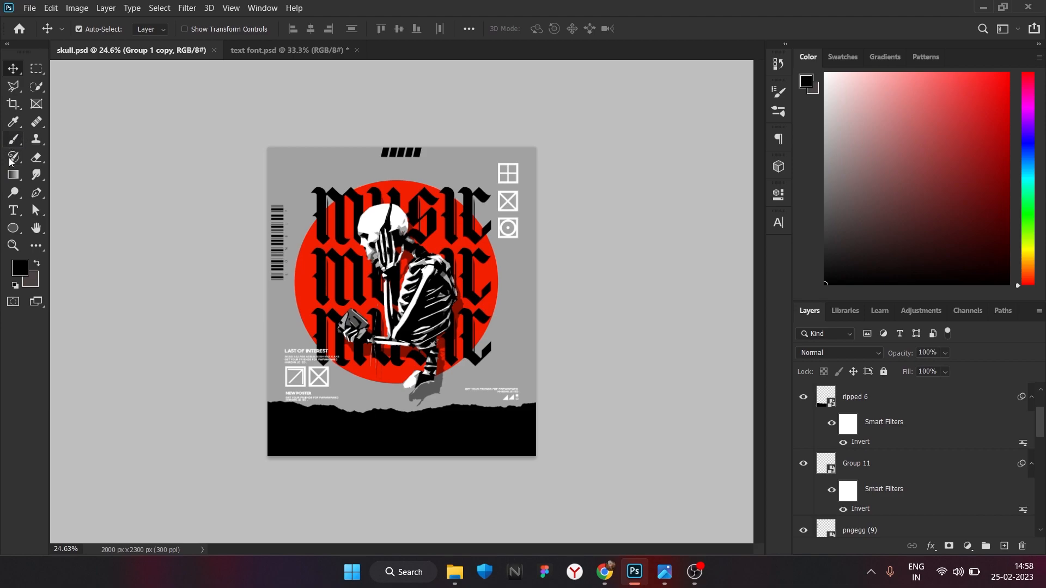
Draw a white rectangle about 261 by 74 px on the black torn strip.
{"action": "right_click", "coordinate": [26, 235]}
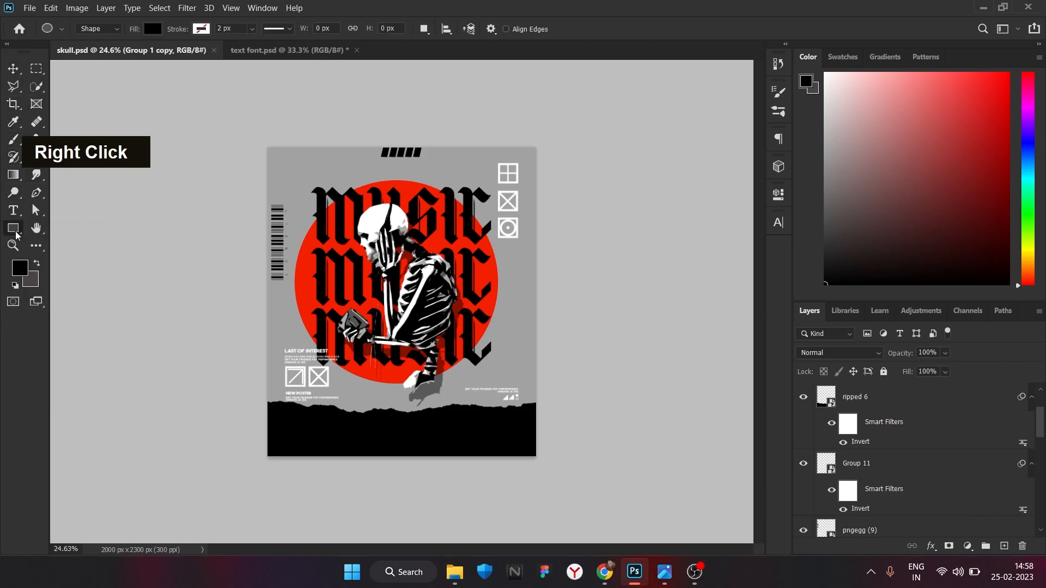
{"action": "left_click", "coordinate": [65, 227]}
{"action": "left_click", "coordinate": [432, 385], "text": "alt"}
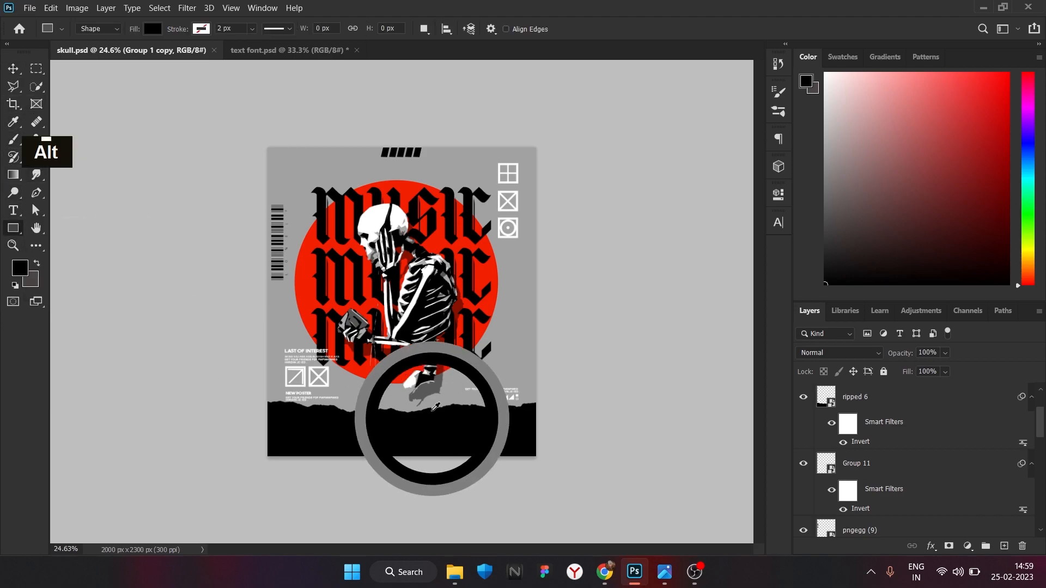
{"action": "left_click_drag", "start_coordinate": [431, 422], "coordinate": [467, 431]}
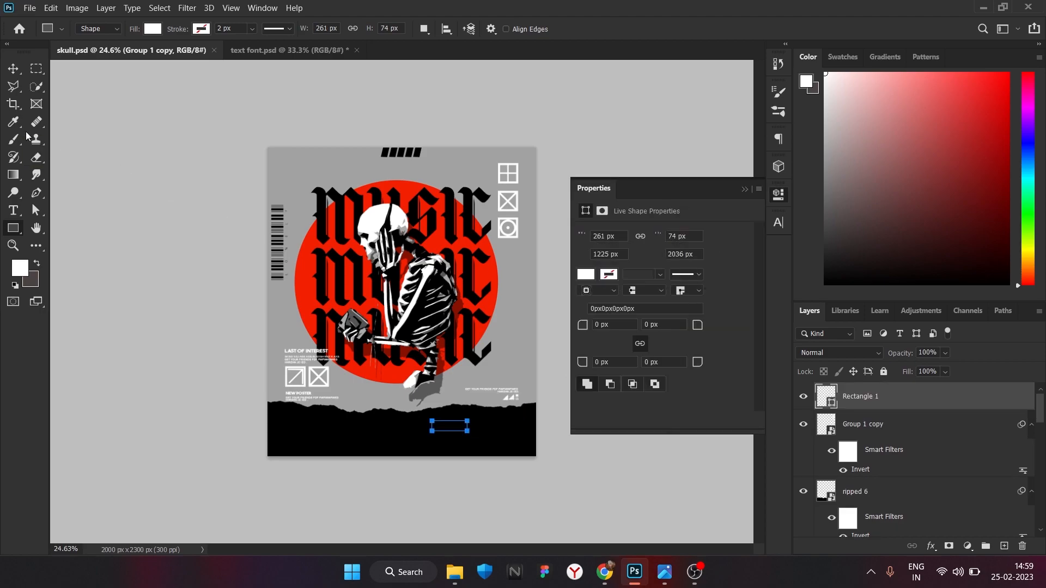
{"action": "left_click", "coordinate": [744, 190]}
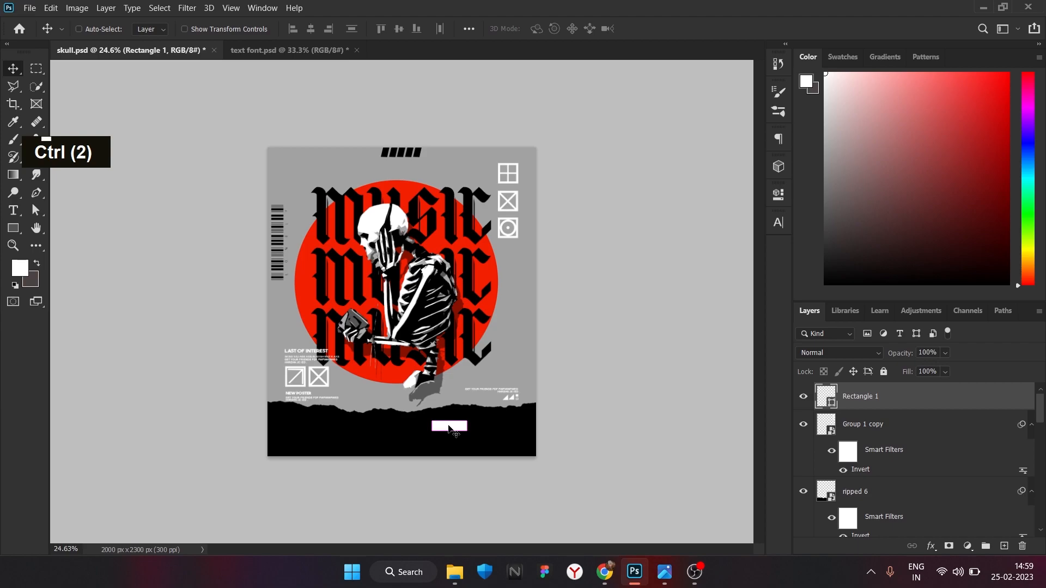
Build an arrow from the white rectangle by adding an upright copy rotated -90° at its right end and a diagonal copy.
{"action": "key", "text": "ctrl+j"}
{"action": "key", "text": "ctrl+t"}
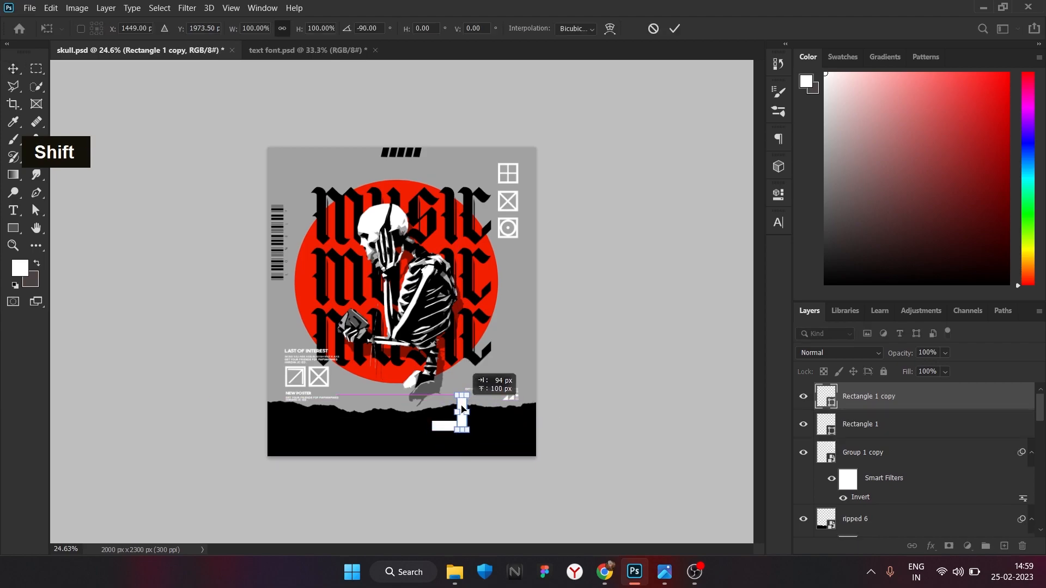
{"action": "scroll", "coordinate": [464, 419], "scroll_direction": "up", "scroll_amount": 3, "text": "alt"}
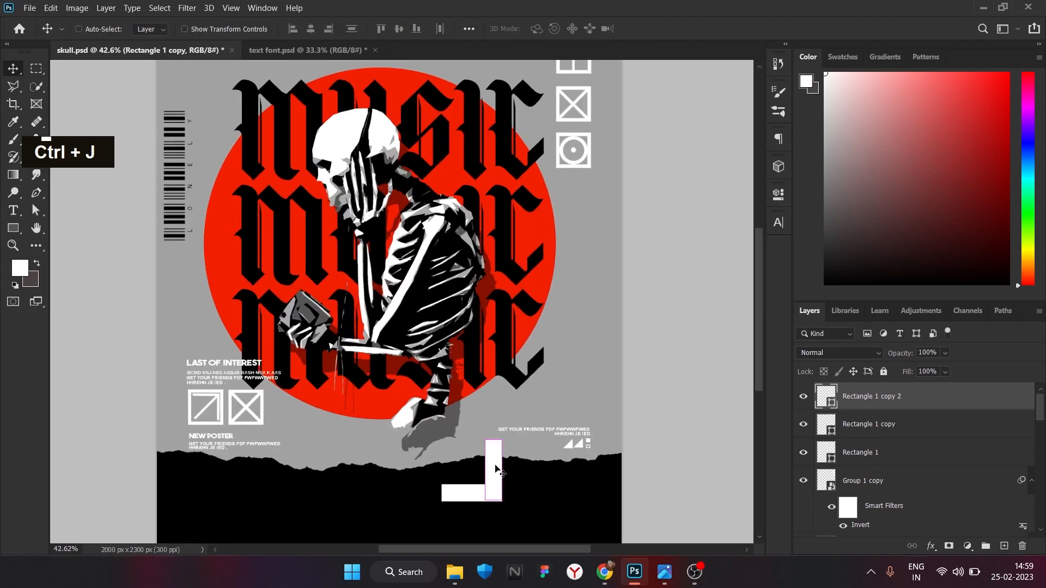
{"action": "key", "text": "ctrl+t"}
{"action": "left_click", "coordinate": [515, 449], "text": "shift"}
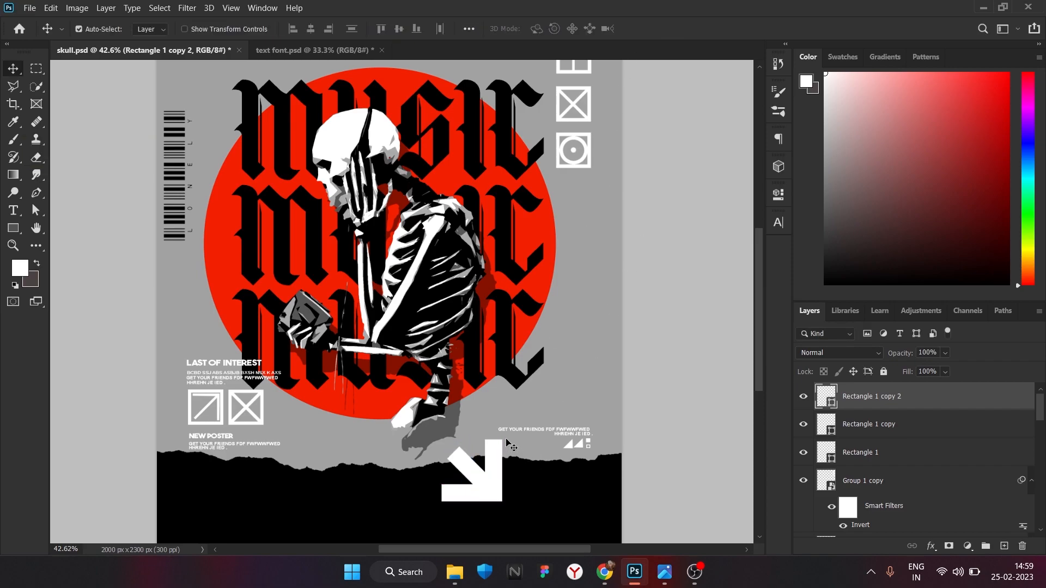
Convert the arrow's three rectangles into one smart object and move it to the poster's lower right corner.
{"action": "right_click", "coordinate": [887, 424]}
{"action": "left_click", "coordinate": [799, 169]}
{"action": "left_click_drag", "start_coordinate": [490, 490], "coordinate": [547, 476]}
{"action": "scroll", "coordinate": [541, 472], "scroll_direction": "down", "scroll_amount": 2}
{"action": "left_click", "coordinate": [617, 343]}
{"action": "scroll", "coordinate": [568, 347], "scroll_direction": "up", "scroll_amount": 1}
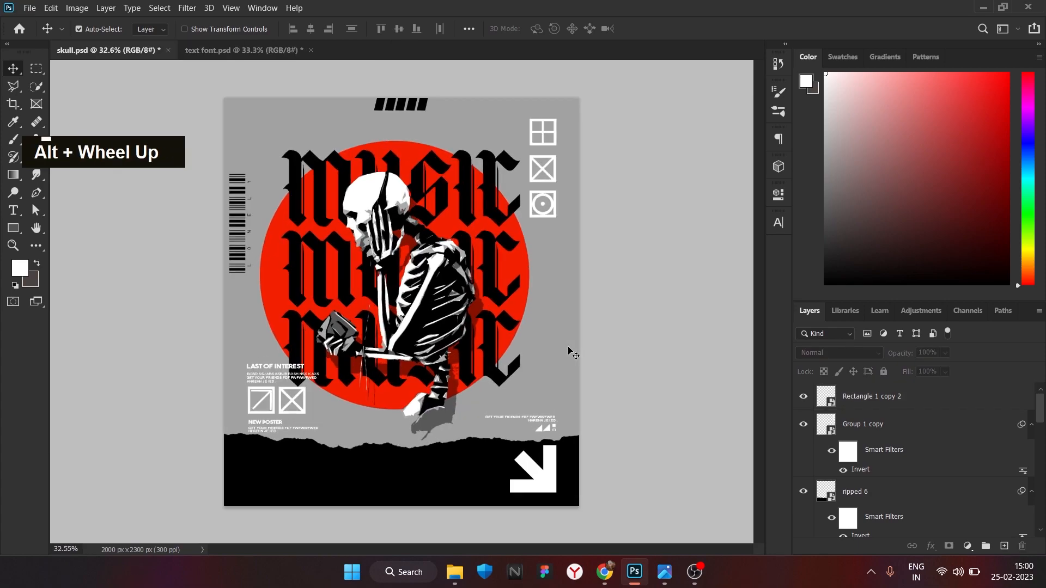
{"action": "scroll", "coordinate": [568, 347], "scroll_direction": "down", "scroll_amount": 1}
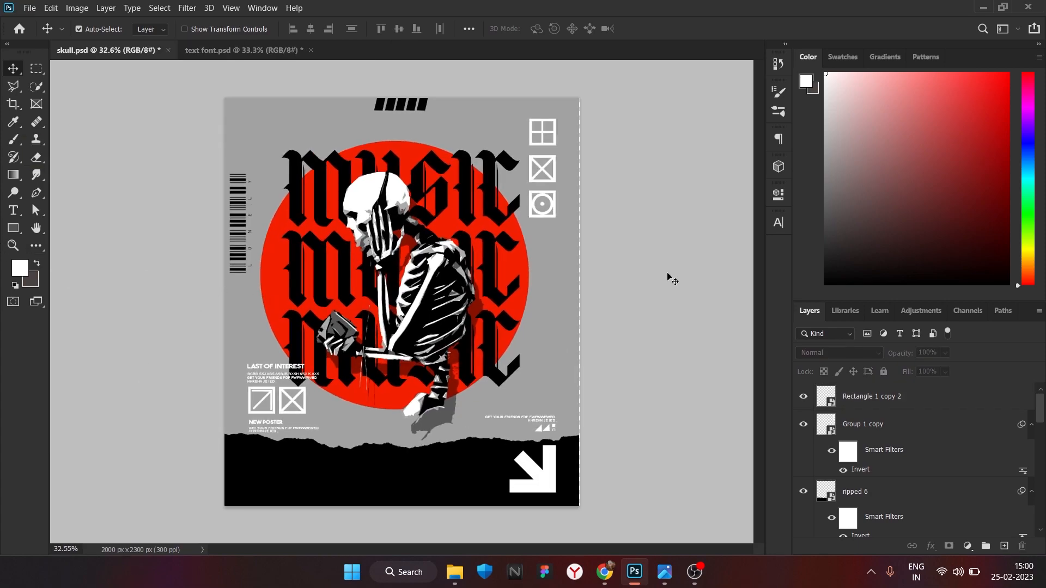
Move the skeleton layer Posterize 1 to the top of the layer stack.
{"action": "left_click", "coordinate": [445, 278]}
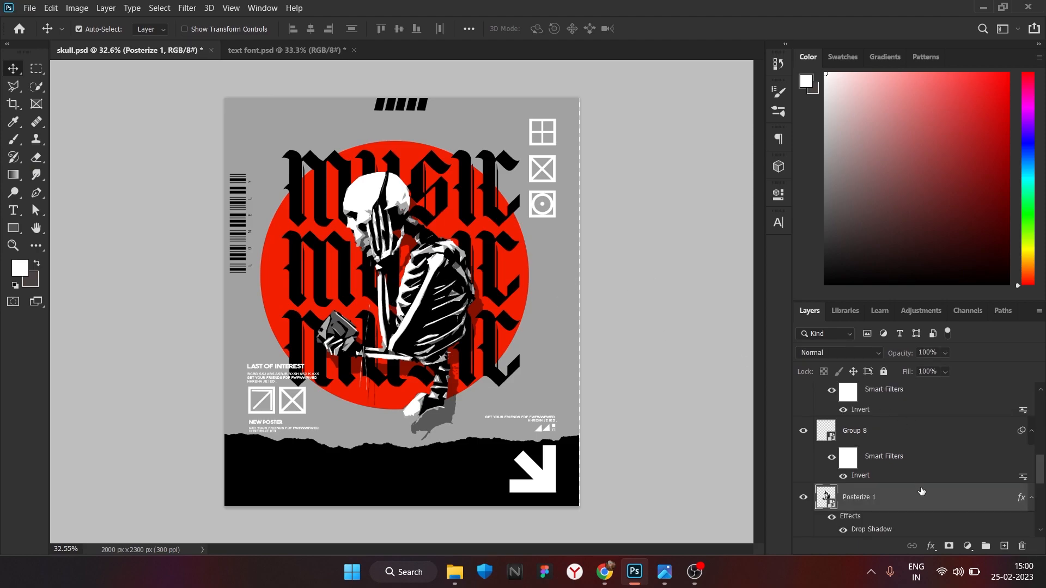
{"action": "scroll", "coordinate": [922, 492], "scroll_direction": "up", "scroll_amount": 1}
{"action": "scroll", "coordinate": [922, 487], "scroll_direction": "down", "scroll_amount": 2}
{"action": "left_click_drag", "start_coordinate": [920, 465], "coordinate": [910, 393]}
Group all layers below the skeleton and convert the group into a smart object.
{"action": "left_click", "coordinate": [888, 450]}
{"action": "scroll", "coordinate": [908, 453], "scroll_direction": "down", "scroll_amount": 1}
{"action": "left_click", "coordinate": [906, 439], "text": "shift"}
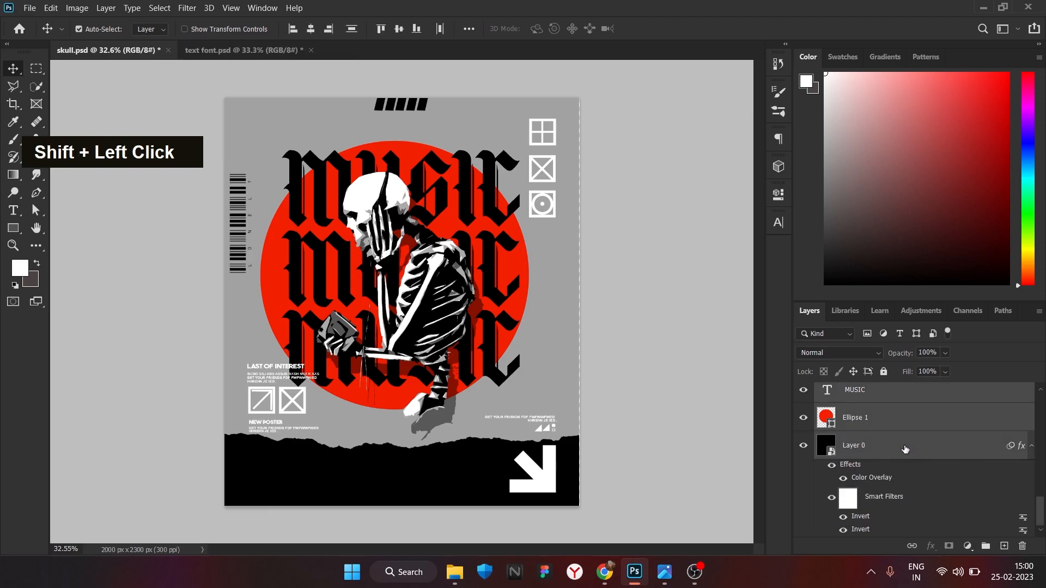
{"action": "key", "text": "ctrl+g"}
{"action": "right_click", "coordinate": [905, 447]}
{"action": "left_click", "coordinate": [833, 205]}
Place ripped 2.png from the Downloads r1 folder, rotated 60° and enlarged to cover the poster's lower left side.
{"action": "left_click", "coordinate": [460, 581]}
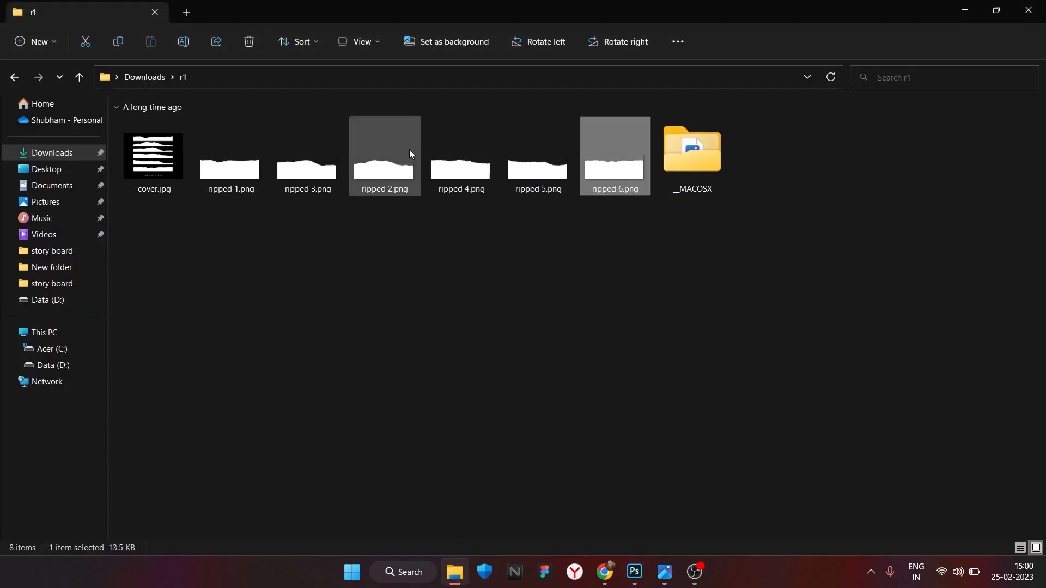
{"action": "left_click_drag", "start_coordinate": [385, 166], "coordinate": [371, 321]}
{"action": "left_click_drag", "start_coordinate": [605, 278], "coordinate": [597, 553]}
{"action": "scroll", "coordinate": [509, 292], "scroll_direction": "down", "scroll_amount": 6}
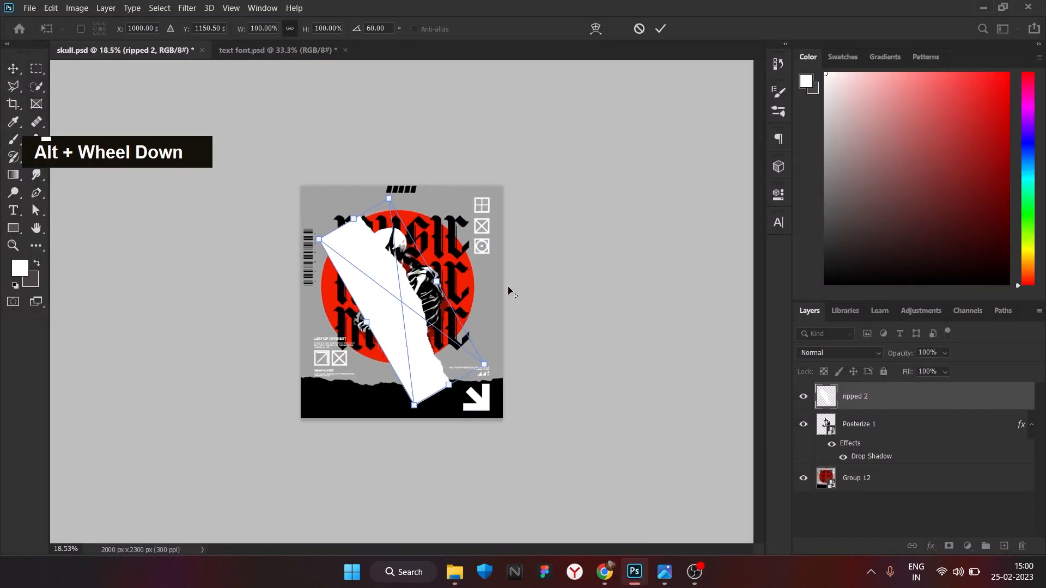
{"action": "left_click_drag", "start_coordinate": [358, 226], "coordinate": [218, 33]}
{"action": "left_click_drag", "start_coordinate": [414, 270], "coordinate": [421, 380]}
{"action": "left_click", "coordinate": [660, 28]}
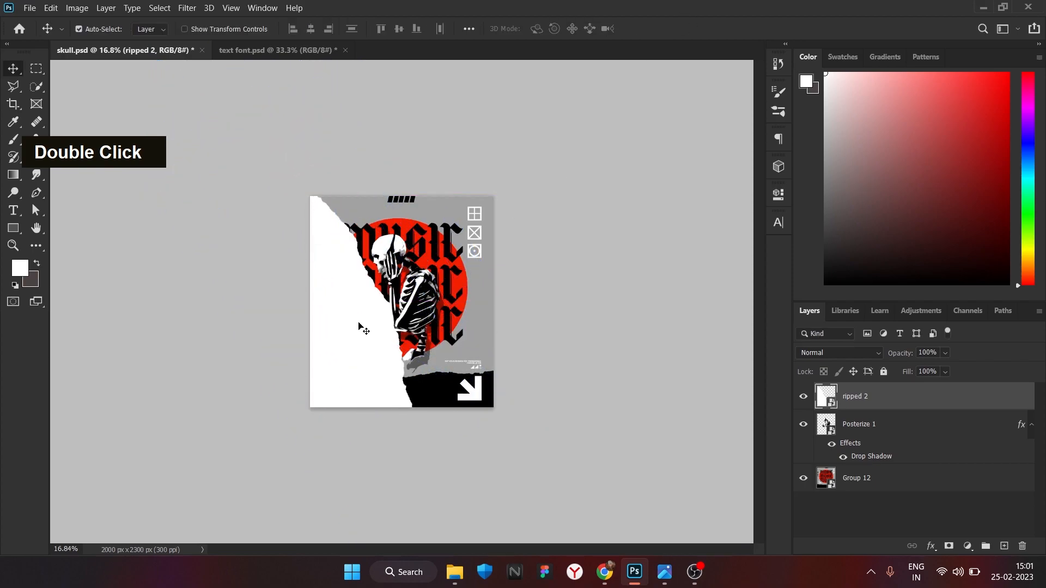
Duplicate the ripped 2 layer and rotate and move the copy so it covers the poster's upper right side.
{"action": "key", "text": "ctrl+j"}
{"action": "key", "text": "ctrl+t"}
{"action": "left_click_drag", "start_coordinate": [581, 400], "coordinate": [136, 163]}
{"action": "left_click_drag", "start_coordinate": [362, 306], "coordinate": [464, 251]}
{"action": "left_click", "coordinate": [660, 28]}
Bring the skeleton layer to the top, and group the two ripped-paper layers and convert them into one smart object.
{"action": "left_click_drag", "start_coordinate": [877, 452], "coordinate": [884, 388]}
{"action": "left_click", "coordinate": [916, 457], "text": "shift"}
{"action": "left_click", "coordinate": [913, 482], "text": "shift"}
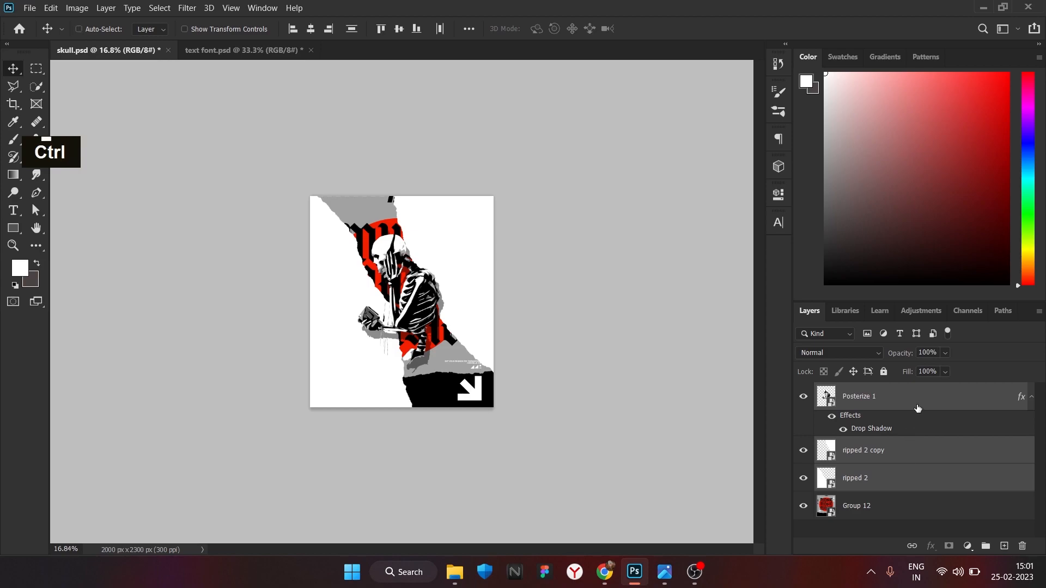
{"action": "left_click", "coordinate": [918, 406], "text": "ctrl"}
{"action": "key", "text": "ctrl+g"}
{"action": "right_click", "coordinate": [918, 463]}
{"action": "key", "text": "Escape"}
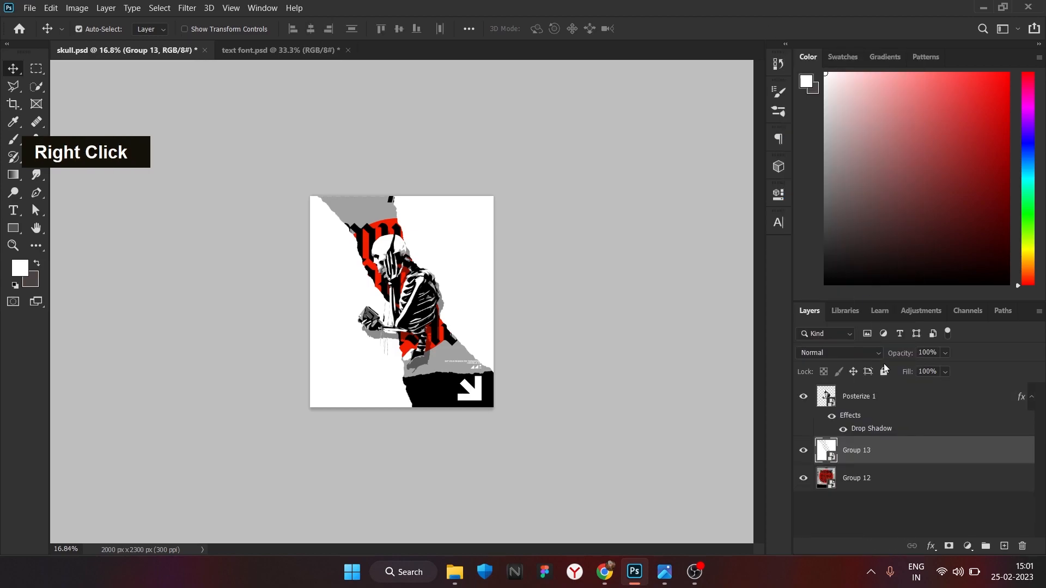
Duplicate the Group 12 poster artwork layer.
{"action": "left_click", "coordinate": [926, 479]}
{"action": "right_click", "coordinate": [926, 480]}
{"action": "key", "text": "ctrl+j"}
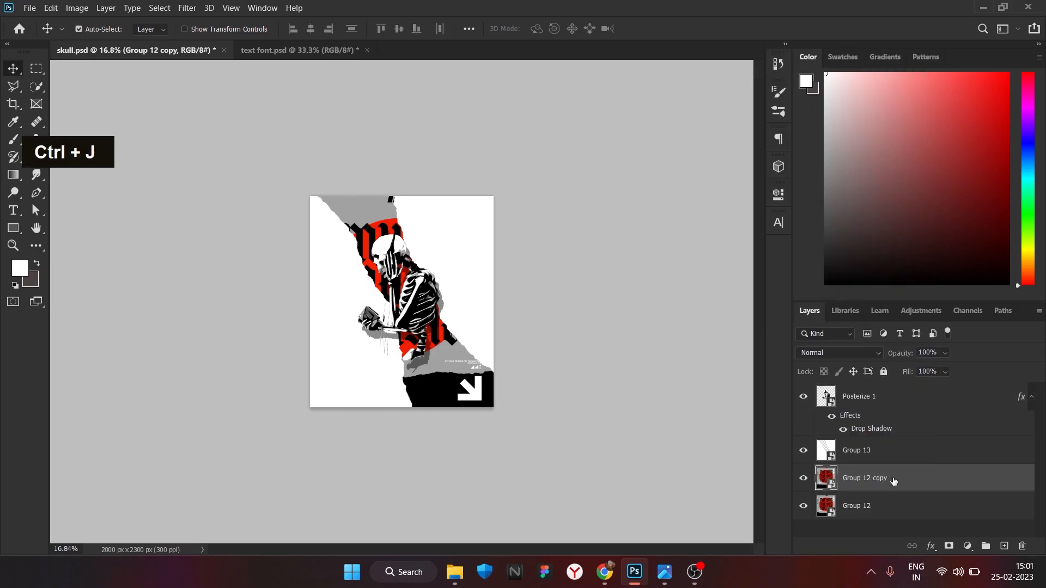
{"action": "left_click", "coordinate": [932, 547]}
{"action": "left_click", "coordinate": [899, 484]}
{"action": "left_click", "coordinate": [985, 547]}
{"action": "key", "text": "ctrl+z"}
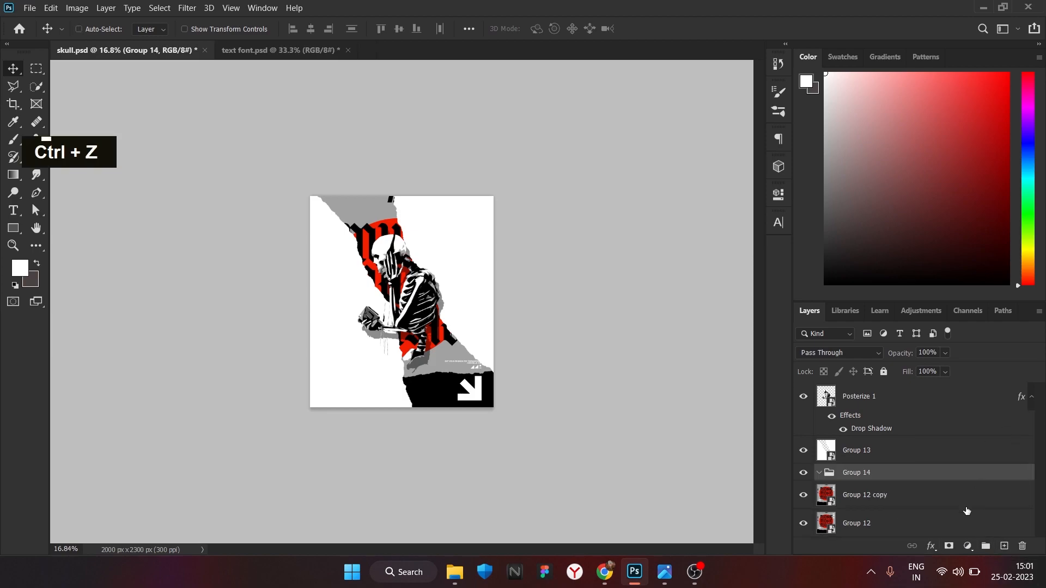
{"action": "left_click", "coordinate": [969, 546]}
{"action": "left_click", "coordinate": [959, 426]}
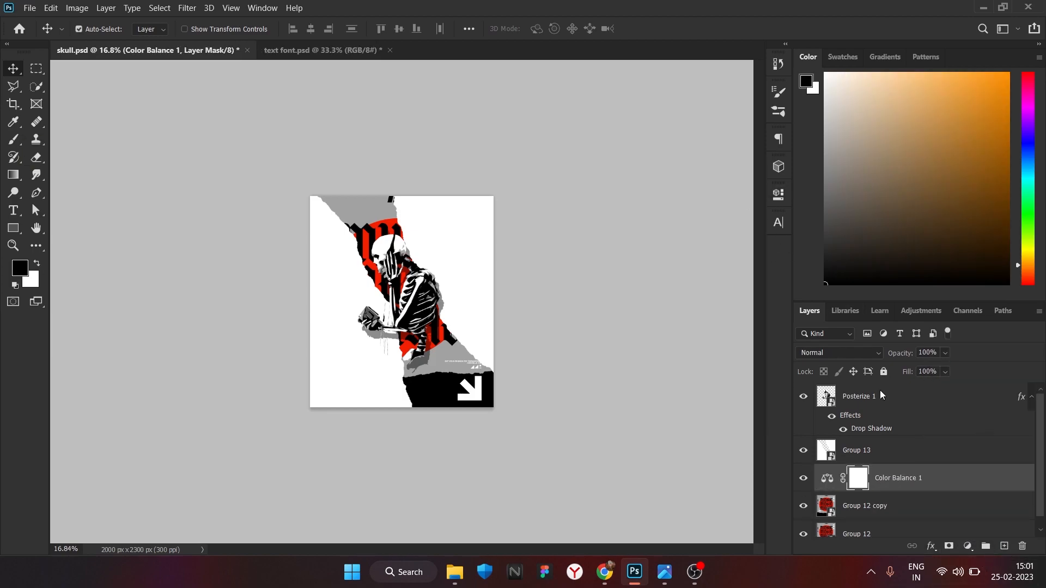
{"action": "left_click", "coordinate": [1022, 547]}
Desaturate the artwork copy fully with a Hue/Saturation adjustment and convert both layers into one smart object.
{"action": "left_click", "coordinate": [968, 546]}
{"action": "left_click", "coordinate": [959, 414]}
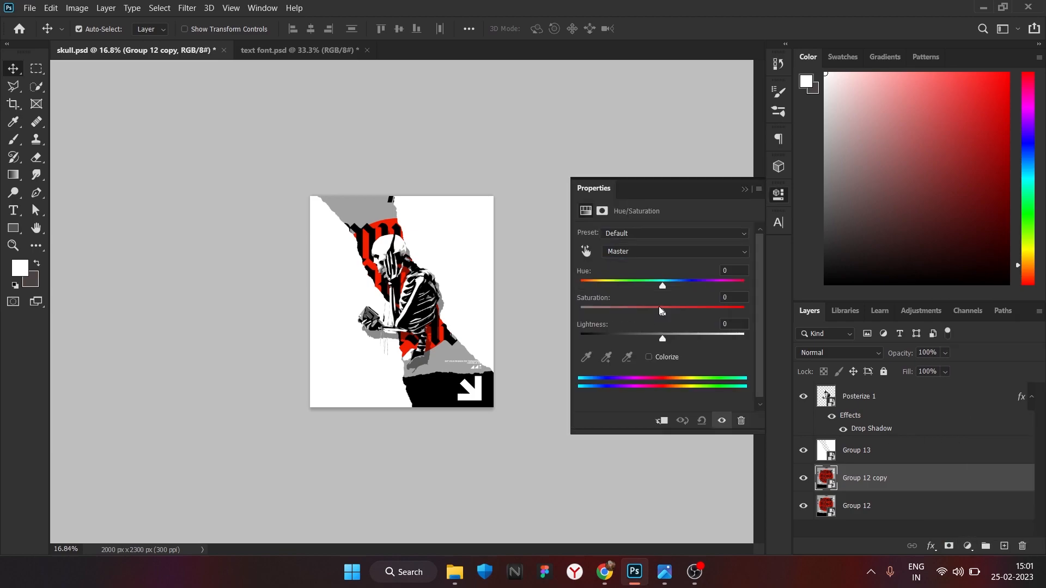
{"action": "left_click_drag", "start_coordinate": [662, 312], "coordinate": [519, 315]}
{"action": "left_click", "coordinate": [745, 190]}
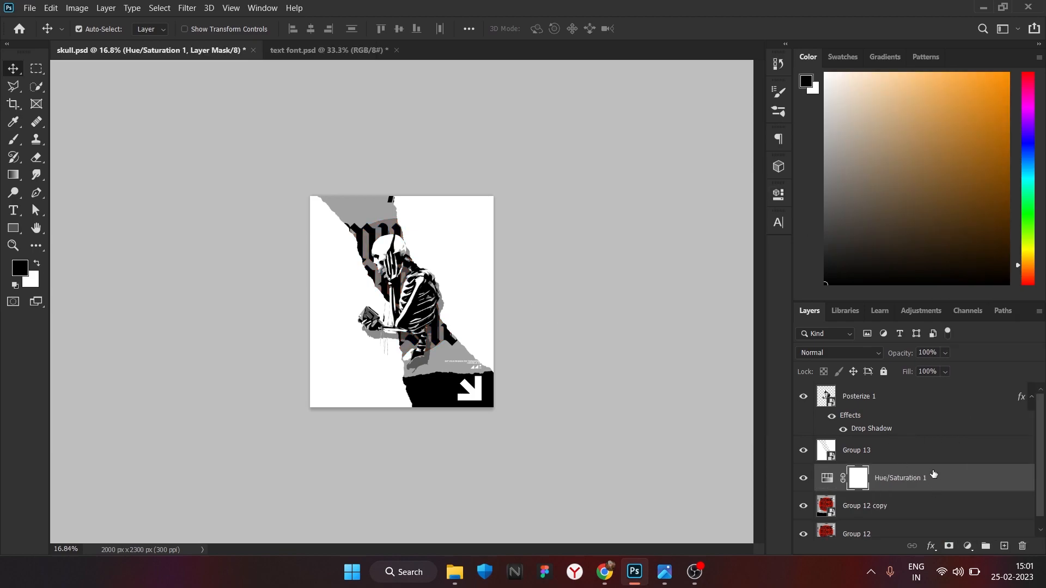
{"action": "right_click", "coordinate": [934, 487], "text": "ctrl"}
{"action": "left_click", "coordinate": [925, 470]}
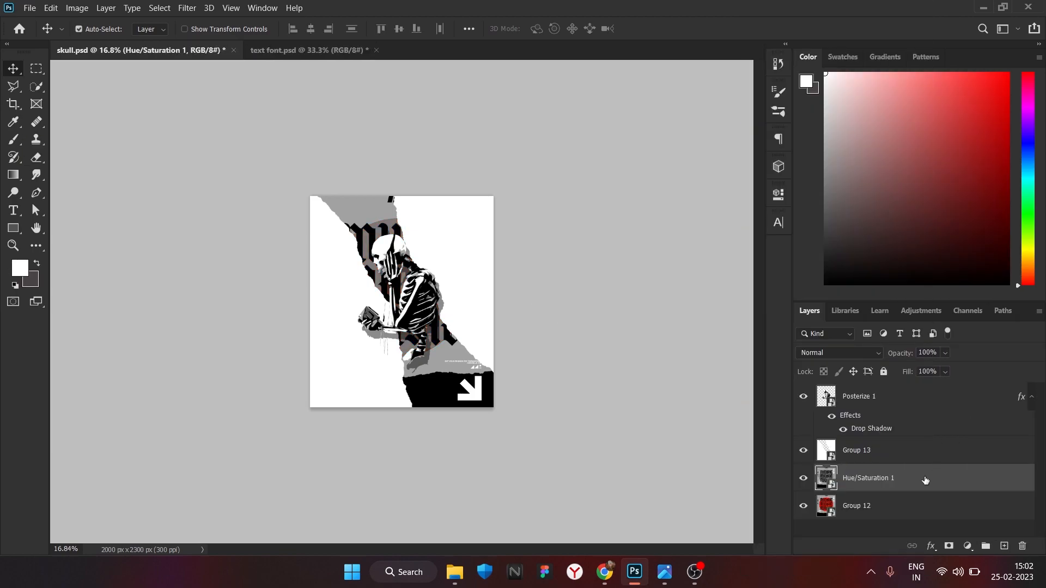
Move the desaturated artwork above the ripped-paper layer Group 13 and clip it to that layer.
{"action": "left_click_drag", "start_coordinate": [892, 478], "coordinate": [904, 442]}
{"action": "right_click", "coordinate": [914, 455]}
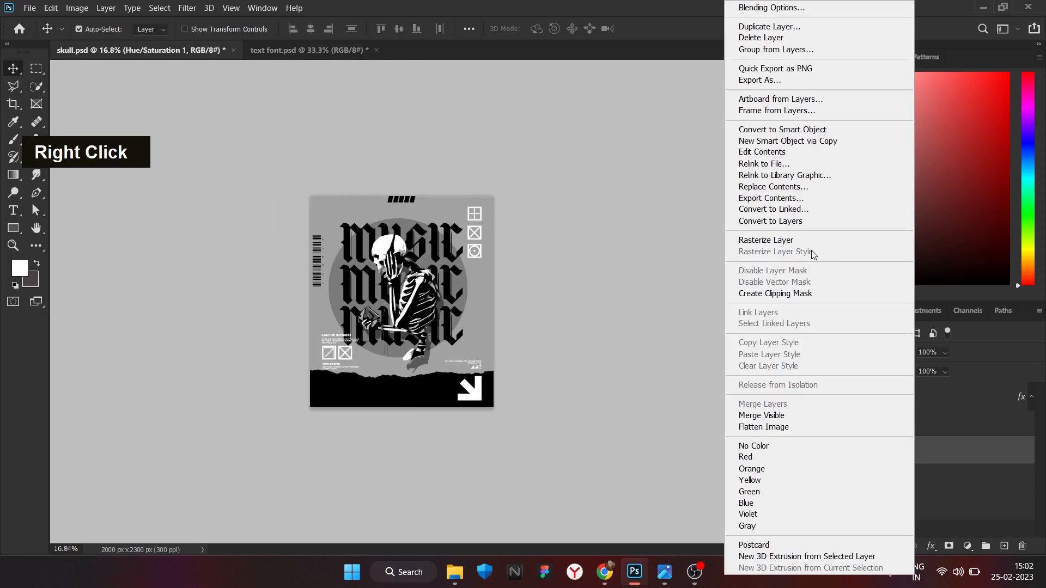
{"action": "left_click", "coordinate": [824, 294]}
{"action": "scroll", "coordinate": [401, 301], "scroll_direction": "up", "scroll_amount": 1}
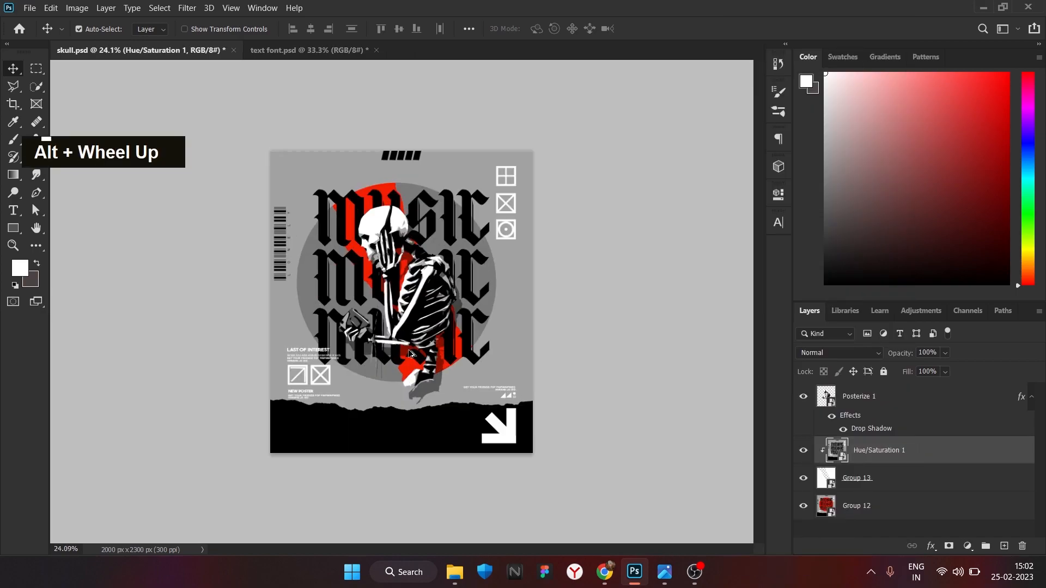
{"action": "scroll", "coordinate": [401, 301], "scroll_direction": "down", "scroll_amount": 1}
Scale up the ripped-paper layer Group 13 to widen the diagonal gap showing the red artwork.
{"action": "left_click", "coordinate": [921, 484]}
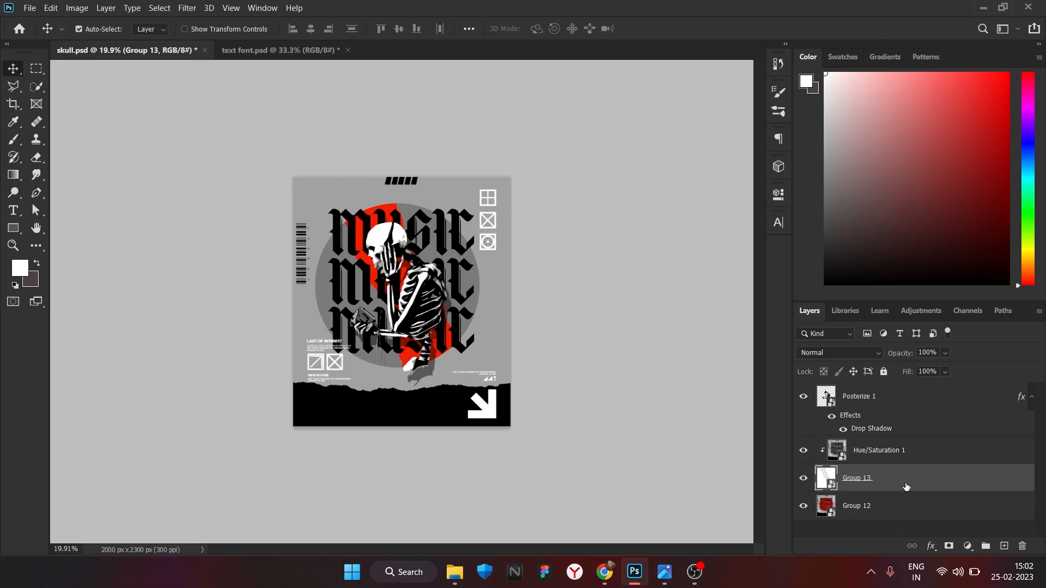
{"action": "key", "text": "ctrl+t"}
{"action": "left_click_drag", "start_coordinate": [668, 274], "coordinate": [811, 280]}
{"action": "scroll", "coordinate": [665, 294], "scroll_direction": "down", "scroll_amount": 1}
{"action": "key", "text": "Return"}
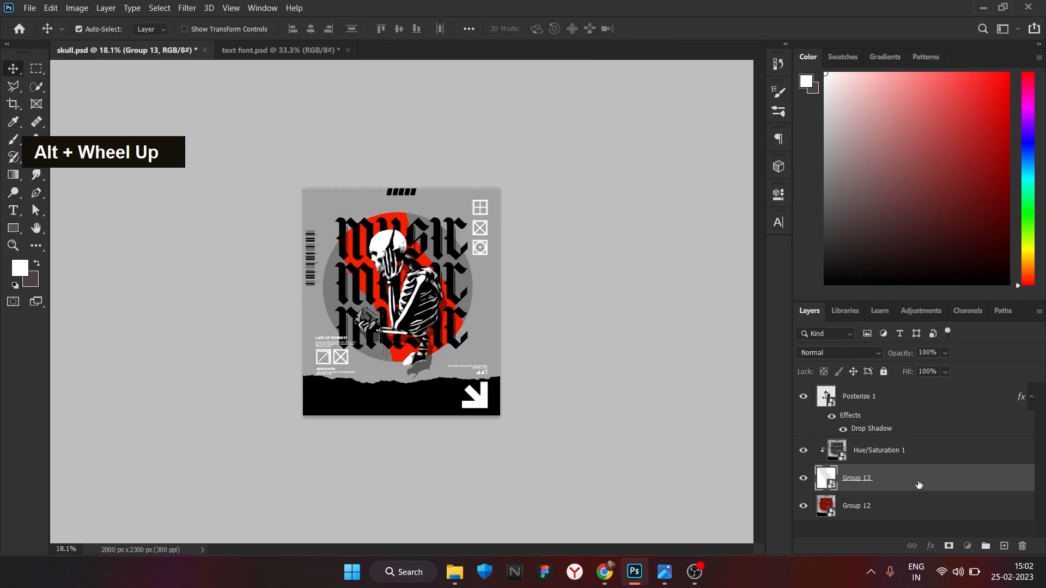
Duplicate the ripped-paper layer Group 13, keeping the desaturated artwork clipped to the copy.
{"action": "key", "text": "ctrl+j"}
{"action": "left_click_drag", "start_coordinate": [921, 485], "coordinate": [895, 509]}
{"action": "key", "text": "ctrl+z"}
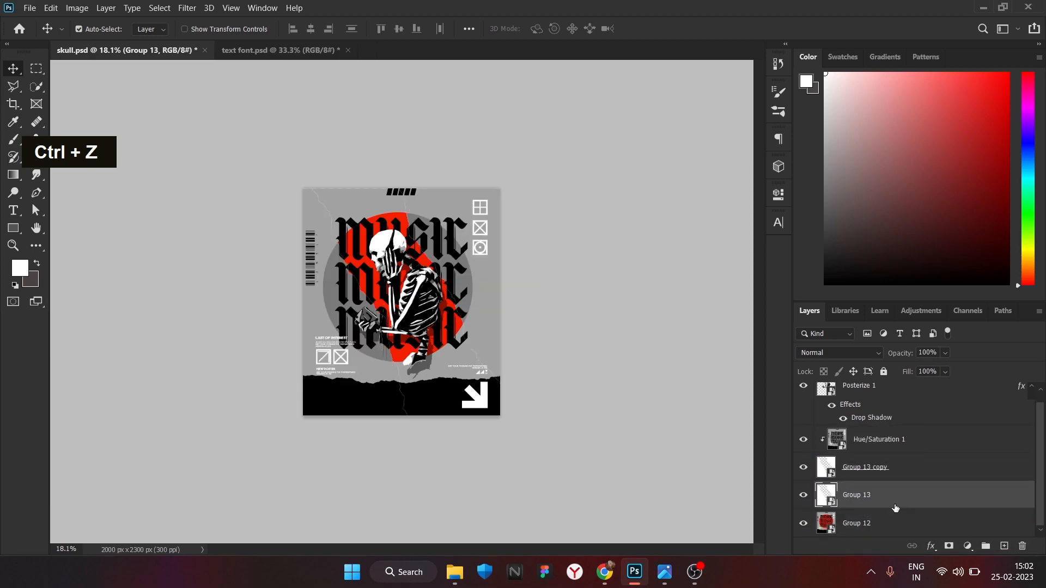
{"action": "left_click", "coordinate": [910, 474]}
{"action": "left_click", "coordinate": [931, 545]}
{"action": "left_click", "coordinate": [938, 535]}
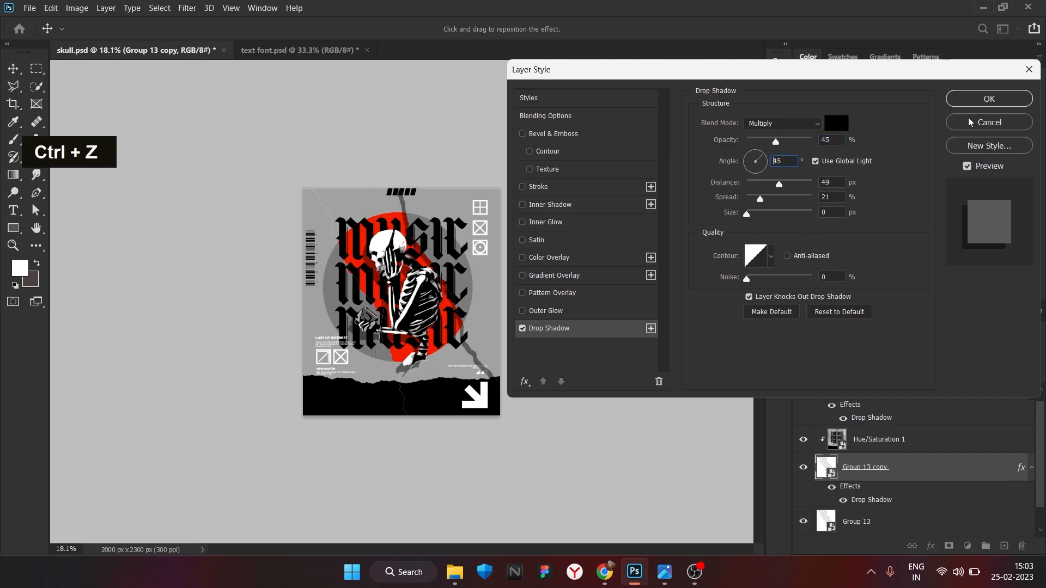
{"action": "left_click_drag", "start_coordinate": [963, 75], "coordinate": [710, 77]}
{"action": "left_click", "coordinate": [732, 123]}
{"action": "scroll", "coordinate": [920, 439], "scroll_direction": "up", "scroll_amount": 1}
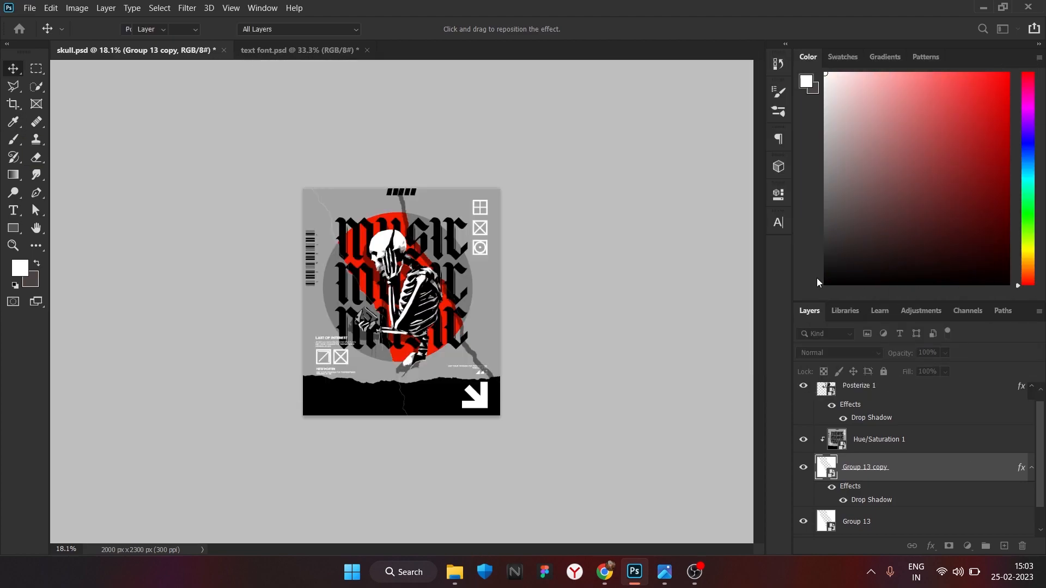
Convert the skeleton layer Posterize 1 together with its drop shadow into a smart object.
{"action": "right_click", "coordinate": [905, 398]}
{"action": "left_click", "coordinate": [706, 324]}
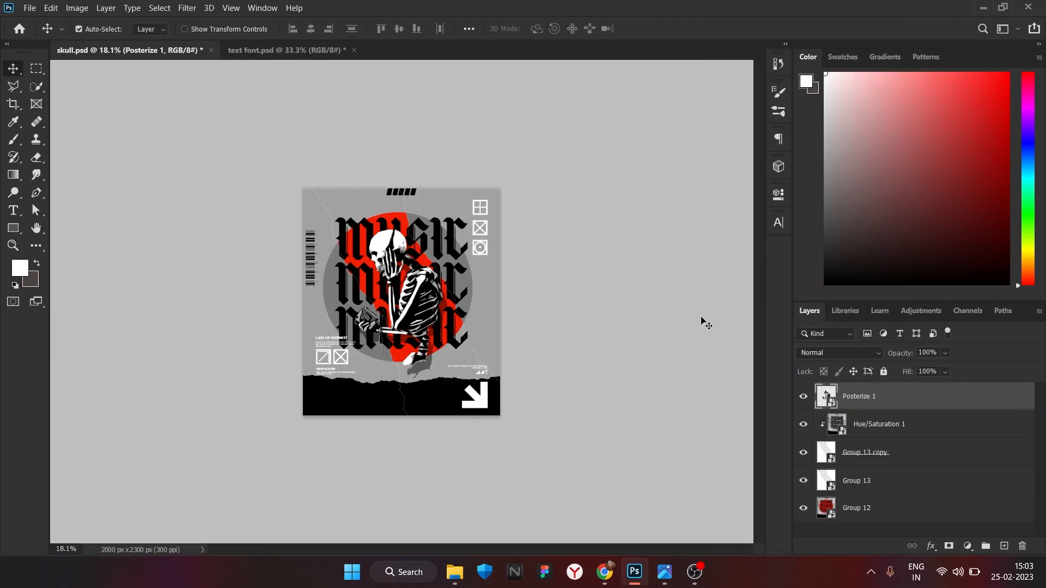
{"action": "scroll", "coordinate": [873, 456], "scroll_direction": "down", "scroll_amount": 1}
Give Group 13 copy a Multiply drop shadow with 53% opacity, 0° angle, 10 px distance, 21% spread and 59 px size.
{"action": "left_click", "coordinate": [883, 483], "text": "shift"}
{"action": "left_click", "coordinate": [897, 463]}
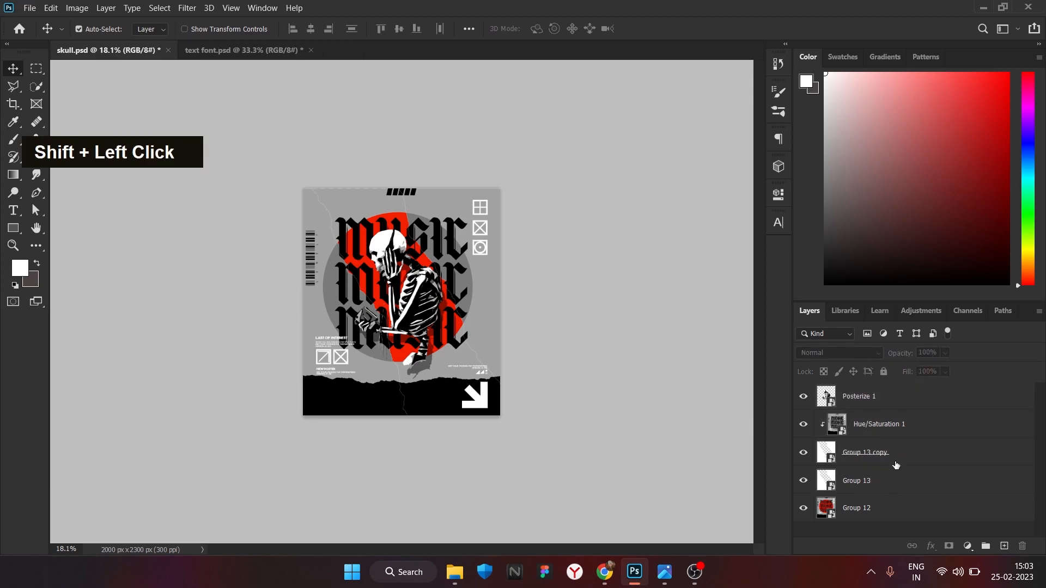
{"action": "left_click", "coordinate": [931, 546]}
{"action": "left_click", "coordinate": [470, 332]}
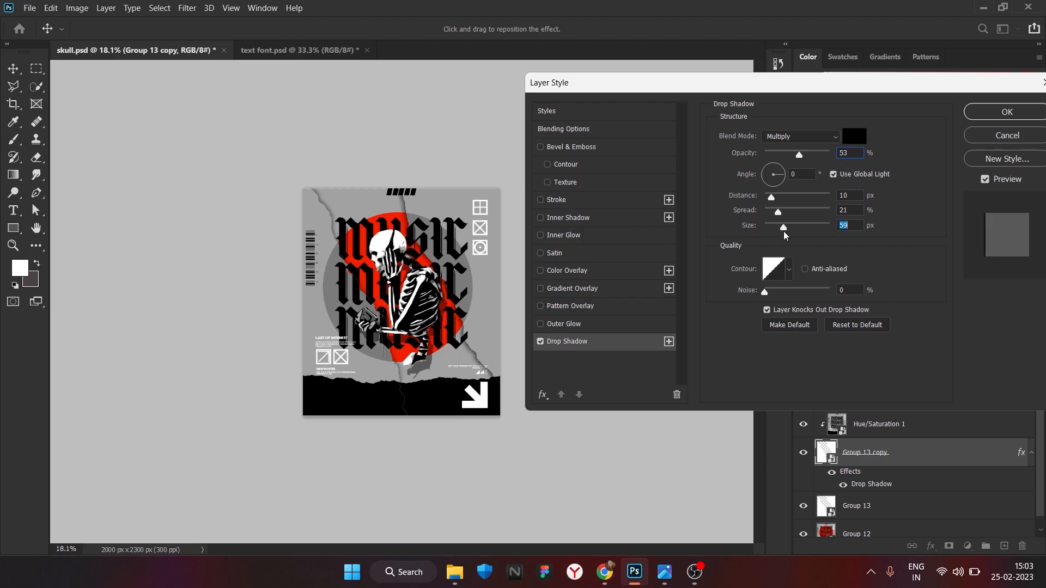
{"action": "left_click", "coordinate": [1004, 118]}
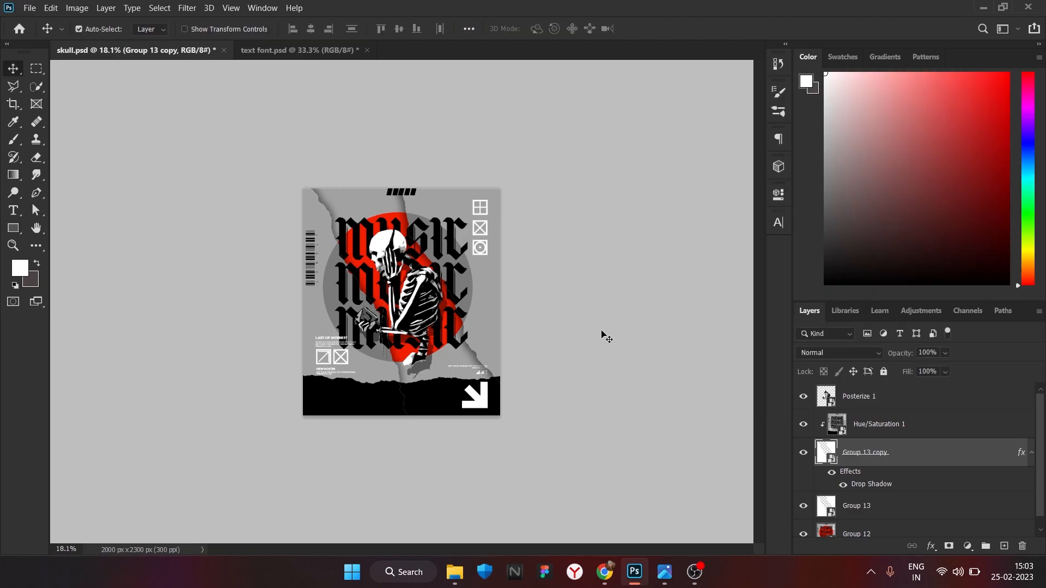
Examine the torn edges and their shadows across the whole poster.
{"action": "left_click", "coordinate": [545, 297]}
{"action": "scroll", "coordinate": [403, 305], "scroll_direction": "up", "scroll_amount": 5, "text": "alt"}
{"action": "scroll", "coordinate": [392, 327], "scroll_direction": "down", "scroll_amount": 2, "text": "alt"}
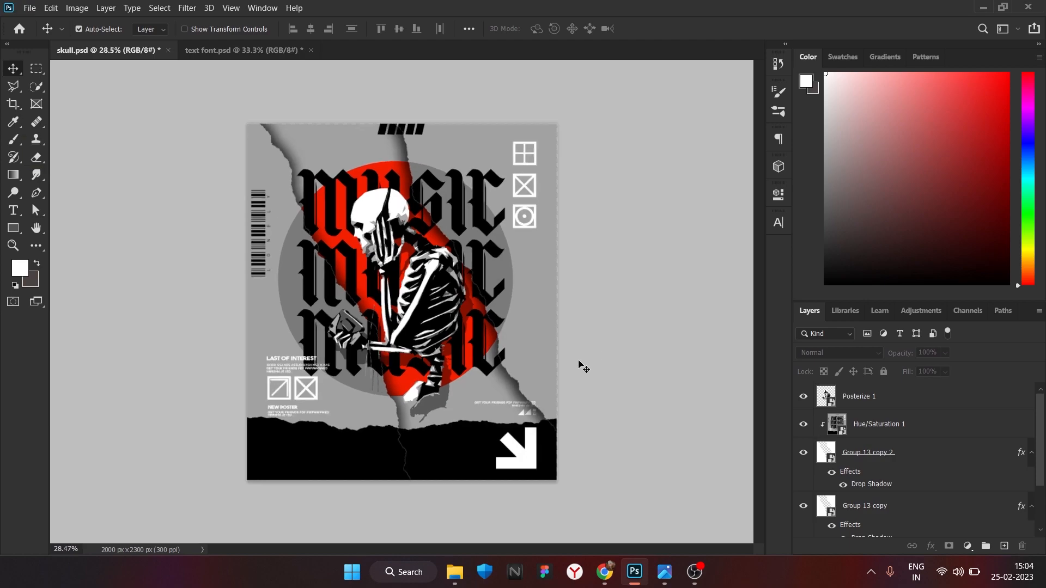
{"action": "scroll", "coordinate": [583, 368], "scroll_direction": "down", "scroll_amount": 4, "text": "alt"}
{"action": "scroll", "coordinate": [583, 368], "scroll_direction": "up", "scroll_amount": 4, "text": "alt"}
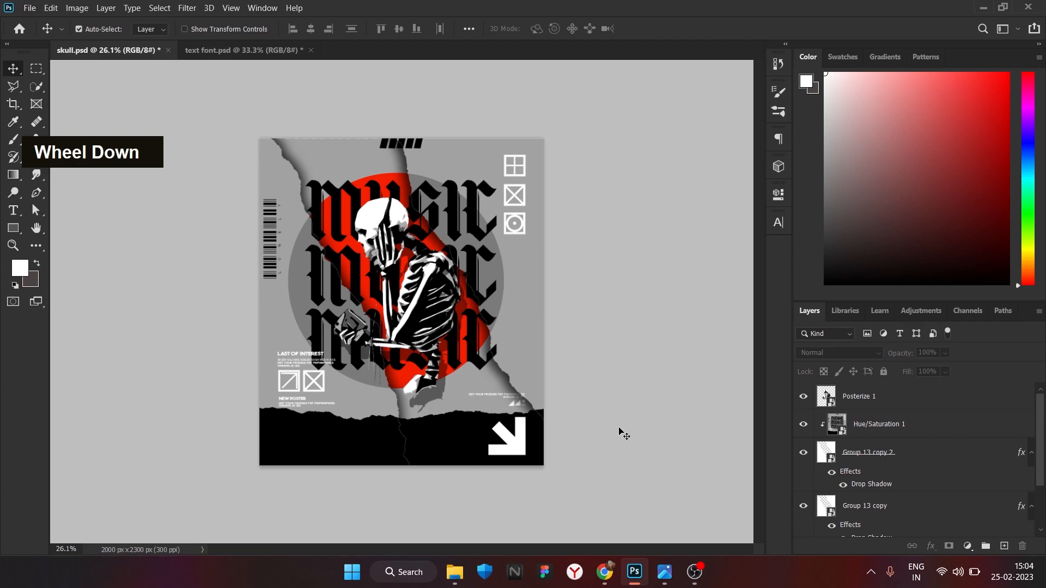
{"action": "scroll", "coordinate": [619, 432], "scroll_direction": "up", "scroll_amount": 3, "text": "alt"}
{"action": "scroll", "coordinate": [512, 305], "scroll_direction": "down", "scroll_amount": 1, "text": "alt"}
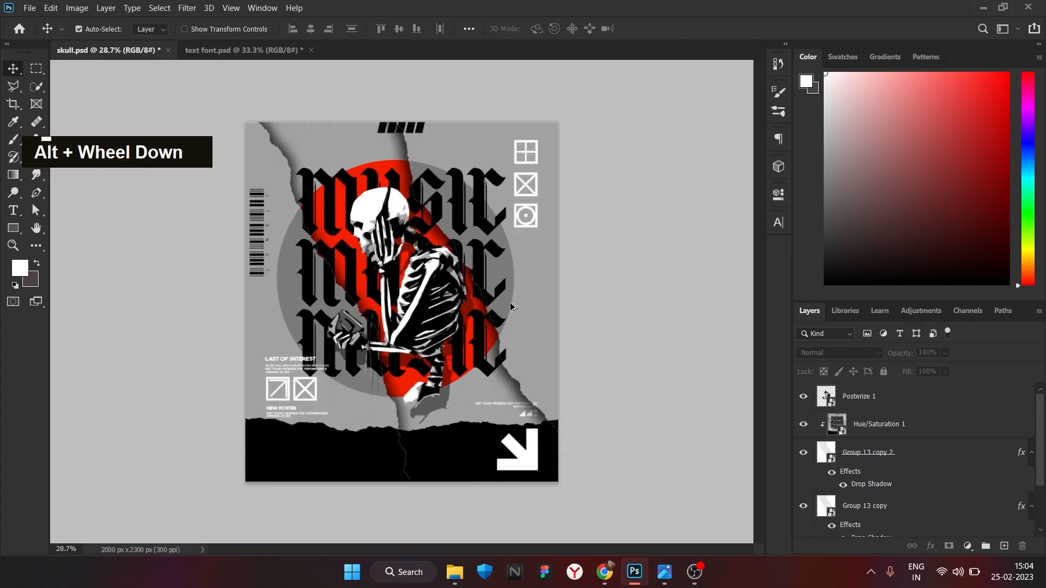
{"action": "scroll", "coordinate": [894, 463], "scroll_direction": "down", "scroll_amount": 1, "text": "alt"}
Scale the lowest ripped-paper layer Group 13 about its centre to about 115% to expose white torn edges.
{"action": "scroll", "coordinate": [893, 491], "scroll_direction": "down", "scroll_amount": 1}
{"action": "left_click", "coordinate": [894, 497]}
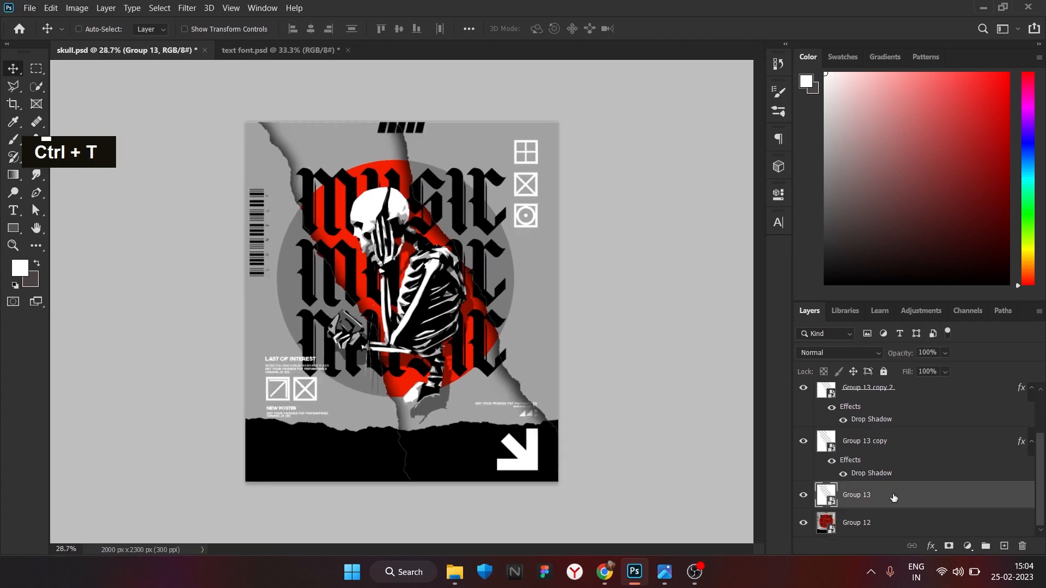
{"action": "key", "text": "ctrl+t"}
{"action": "scroll", "coordinate": [538, 305], "scroll_direction": "down", "scroll_amount": 2, "text": "alt"}
{"action": "left_click_drag", "start_coordinate": [657, 284], "coordinate": [595, 284], "text": "alt"}
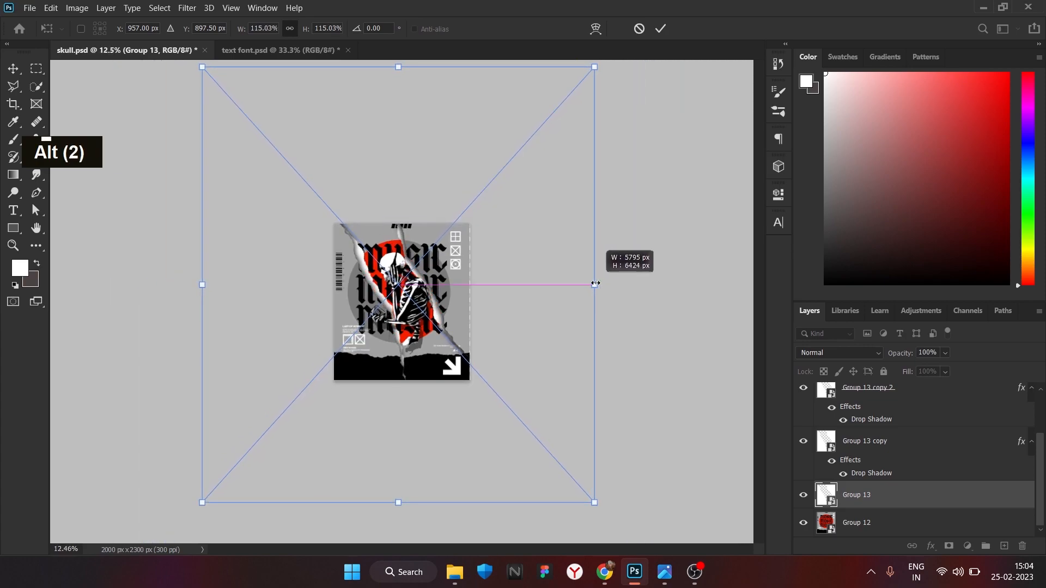
{"action": "left_click", "coordinate": [660, 28]}
{"action": "scroll", "coordinate": [390, 341], "scroll_direction": "up", "scroll_amount": 5, "text": "alt"}
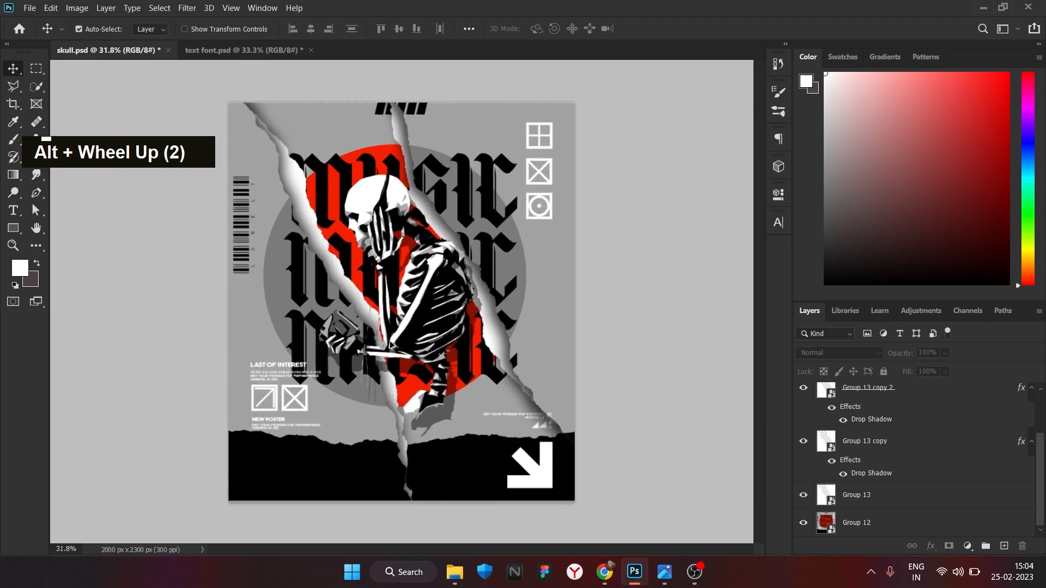
{"action": "scroll", "coordinate": [390, 344], "scroll_direction": "down", "scroll_amount": 3, "text": "alt"}
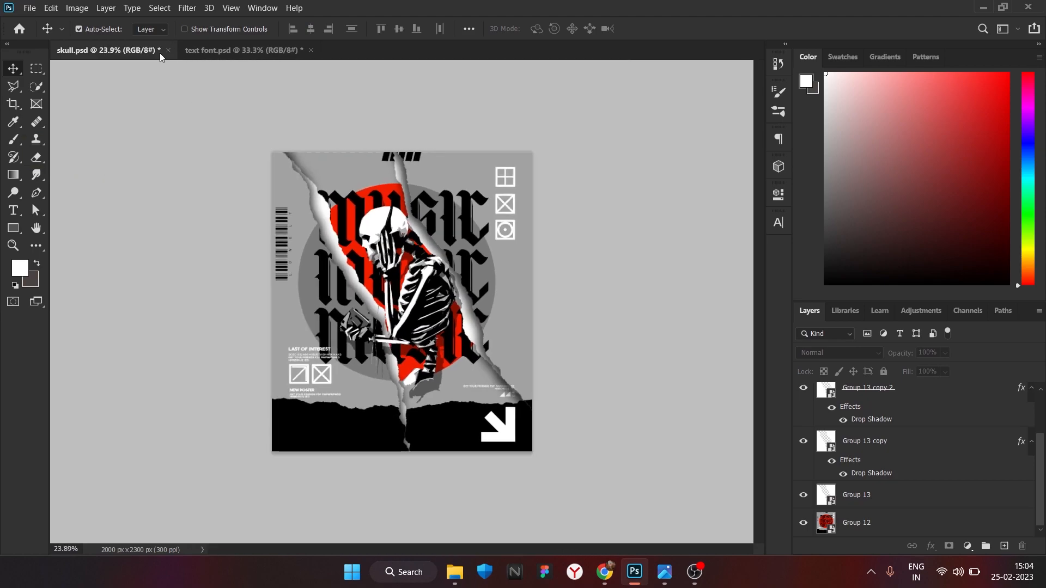
Put all the poster layers, from Posterize 1 down to Group 12, into one group.
{"action": "scroll", "coordinate": [902, 436], "scroll_direction": "up", "scroll_amount": 2}
{"action": "left_click", "coordinate": [901, 397]}
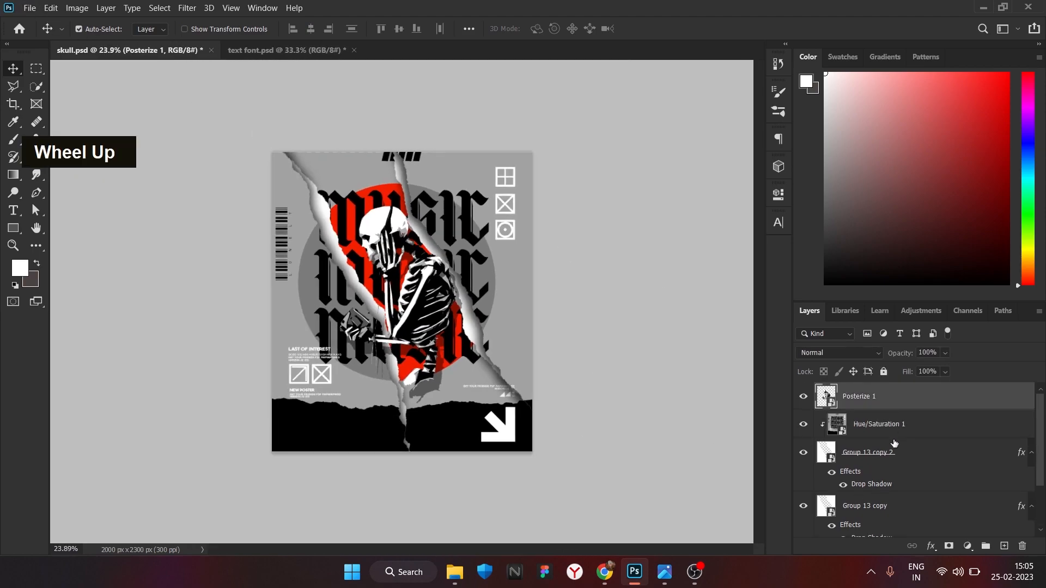
{"action": "scroll", "coordinate": [902, 430], "scroll_direction": "down", "scroll_amount": 2}
{"action": "left_click", "coordinate": [899, 528], "text": "shift"}
{"action": "key", "text": "ctrl+g"}
{"action": "right_click", "coordinate": [872, 391]}
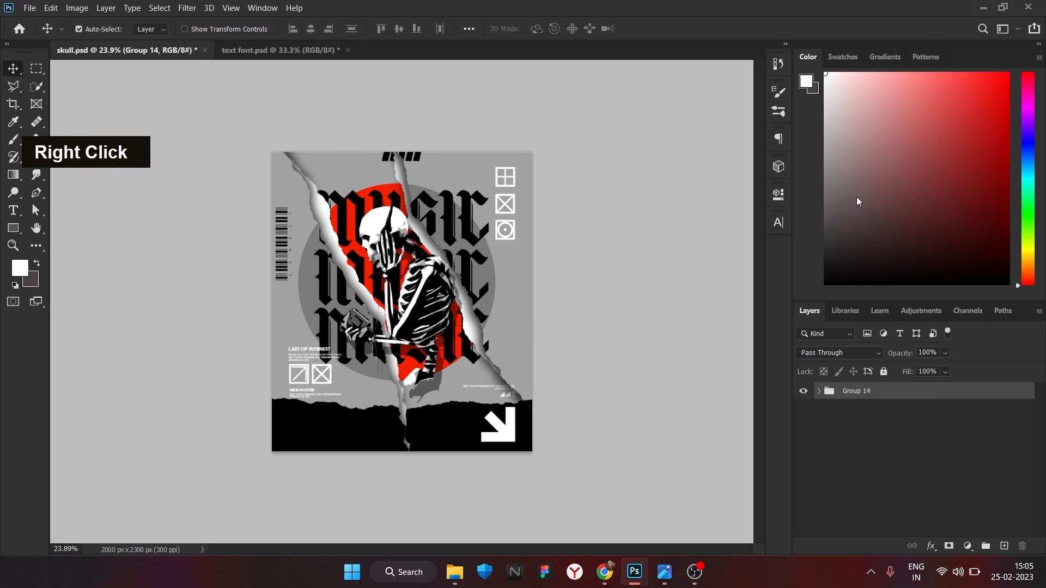
Switch to File Explorer and open the texture folder under dextop, dext 8, kits on drive D.
{"action": "mouse_move", "coordinate": [455, 572]}
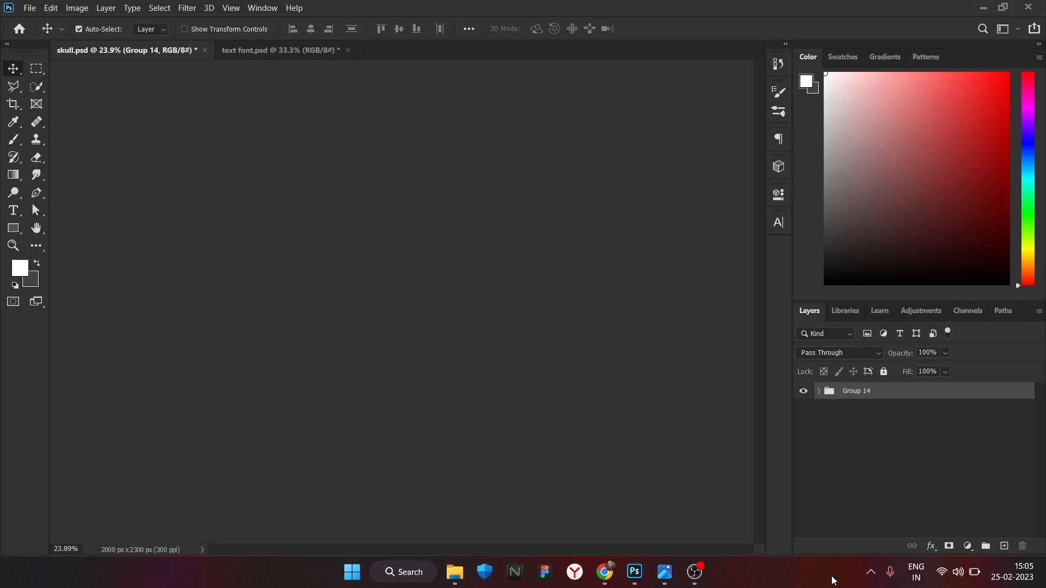
{"action": "key", "text": "super+d"}
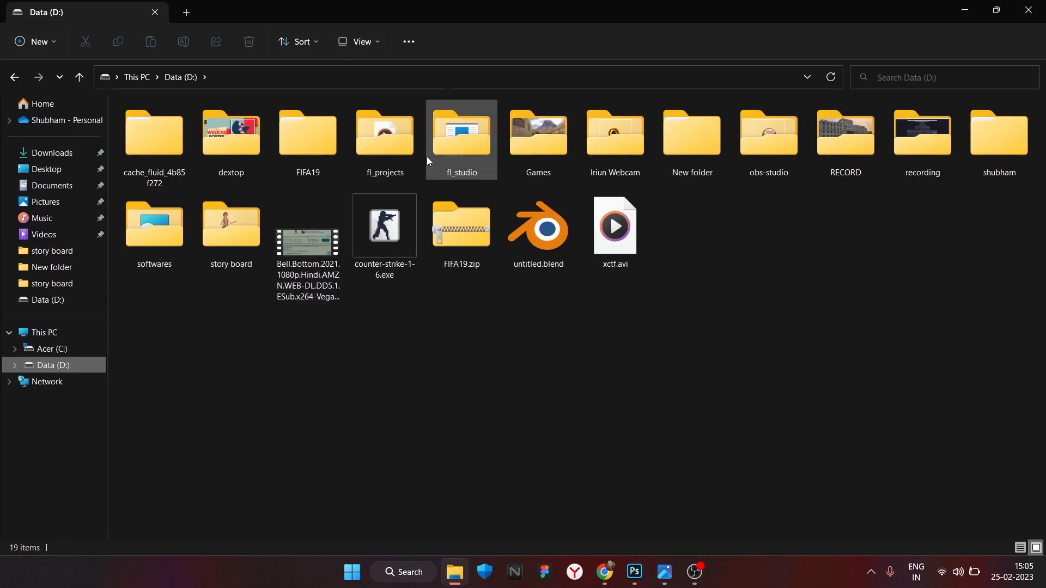
{"action": "double_click", "coordinate": [237, 158]}
{"action": "double_click", "coordinate": [617, 143]}
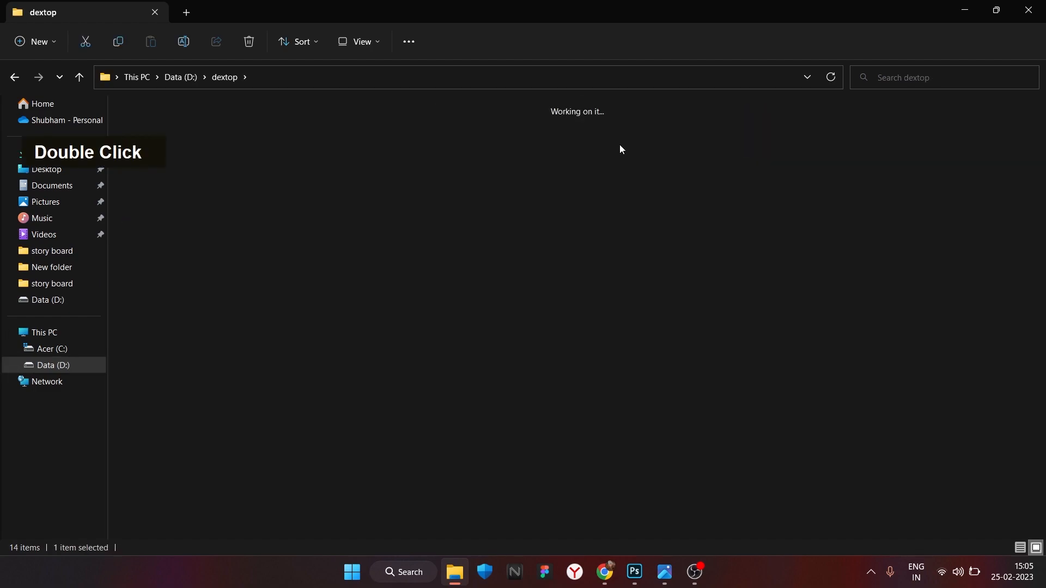
{"action": "double_click", "coordinate": [303, 151]}
{"action": "double_click", "coordinate": [287, 157]}
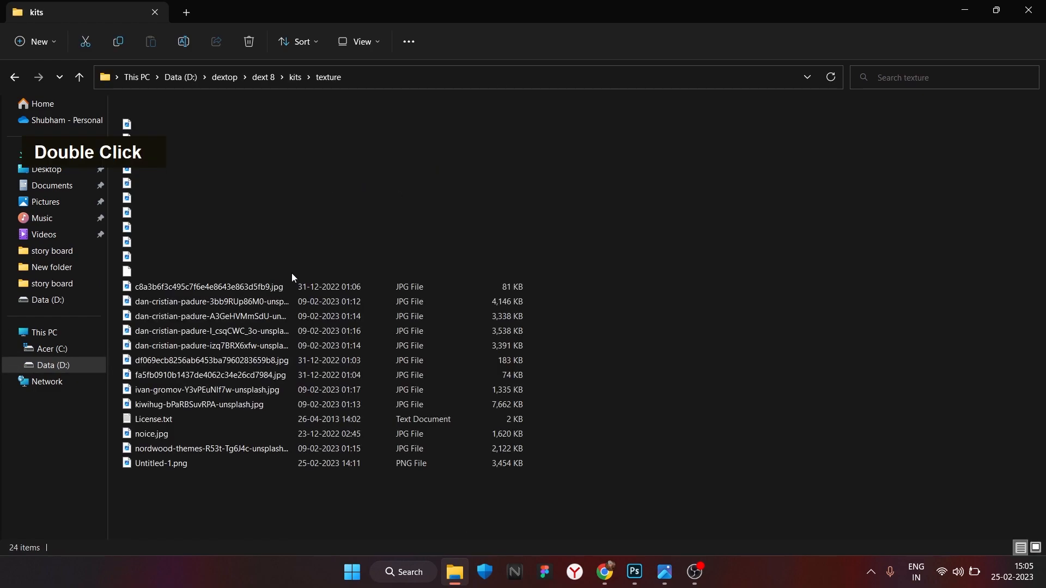
Place the blurred grey Untitled-1.png texture from the texture folder over the poster.
{"action": "left_click_drag", "start_coordinate": [986, 291], "coordinate": [394, 362]}
{"action": "left_click", "coordinate": [661, 28]}
Try placing Untitled-1 below Group 14 and revealing it through Group 14's light tones with the layer style's blending range.
{"action": "left_click_drag", "start_coordinate": [883, 396], "coordinate": [894, 443]}
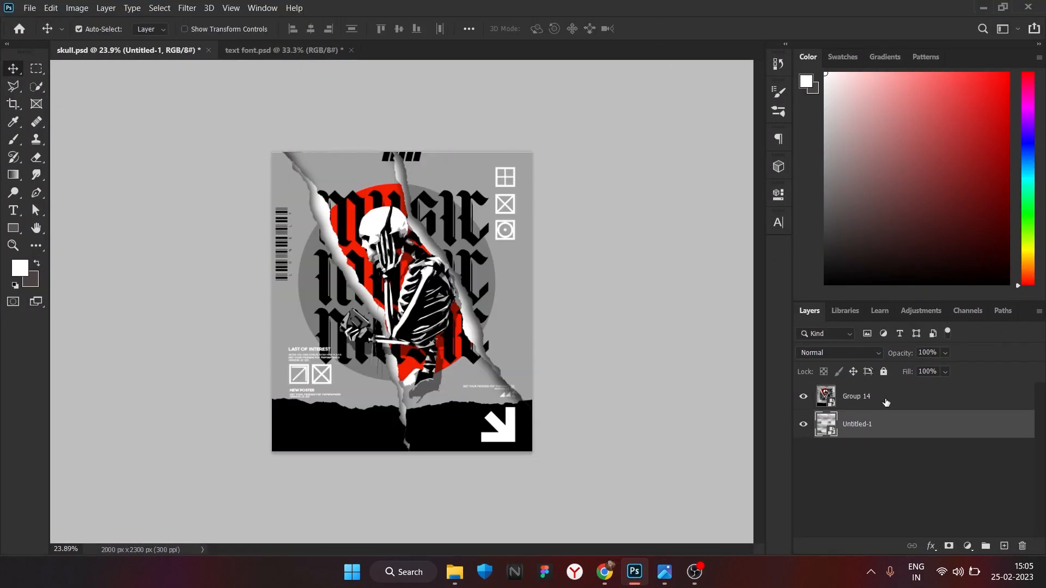
{"action": "double_click", "coordinate": [891, 400]}
{"action": "left_click_drag", "start_coordinate": [871, 322], "coordinate": [820, 330]}
{"action": "left_click", "coordinate": [990, 111]}
{"action": "scroll", "coordinate": [458, 293], "scroll_direction": "down", "scroll_amount": 3, "text": "alt"}
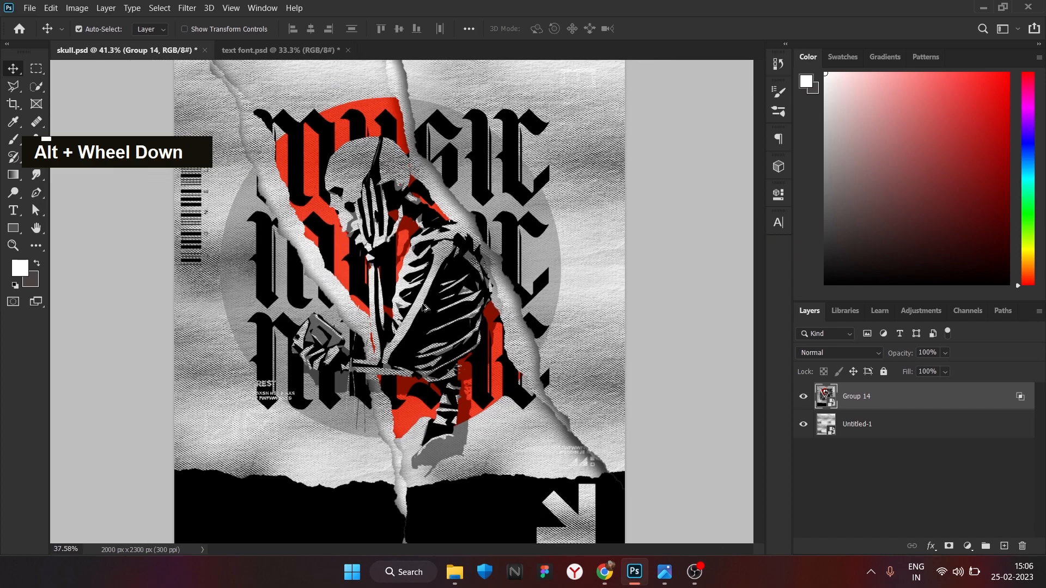
{"action": "key", "text": "ctrl+z"}
Place the Untitled-1 texture above Group 14 and set its blend mode to Darker Color.
{"action": "left_click", "coordinate": [909, 429]}
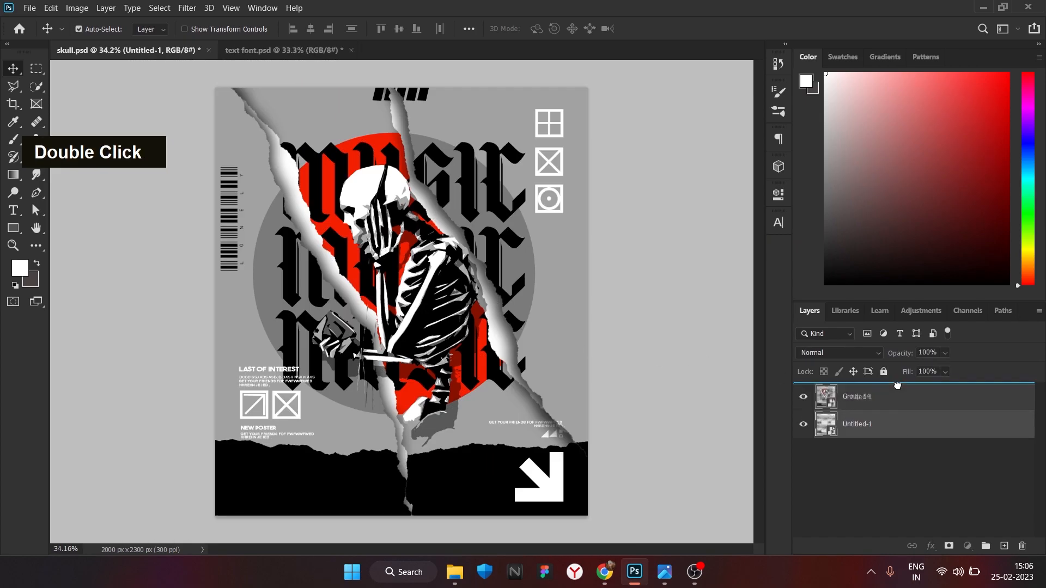
{"action": "left_click", "coordinate": [839, 353]}
{"action": "left_click", "coordinate": [849, 293]}
{"action": "scroll", "coordinate": [413, 307], "scroll_direction": "up", "scroll_amount": 1, "text": "alt"}
{"action": "left_click", "coordinate": [653, 305]}
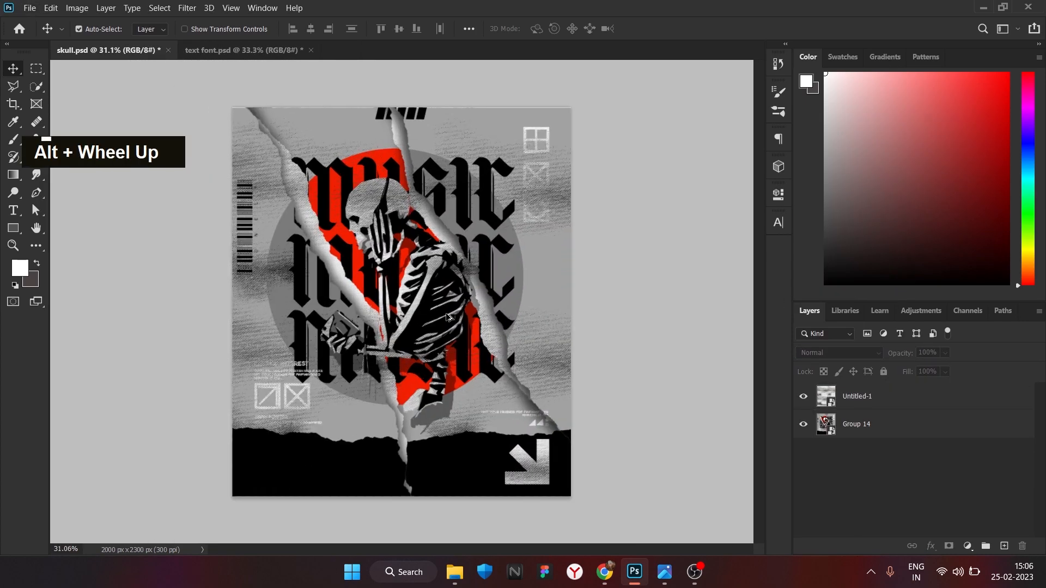
{"action": "scroll", "coordinate": [414, 306], "scroll_direction": "down", "scroll_amount": 1, "text": "alt"}
Place the pale grey speckled Unsplash texture from the texture folder, rotate it upright and stretch it to fill the canvas.
{"action": "left_click", "coordinate": [454, 572]}
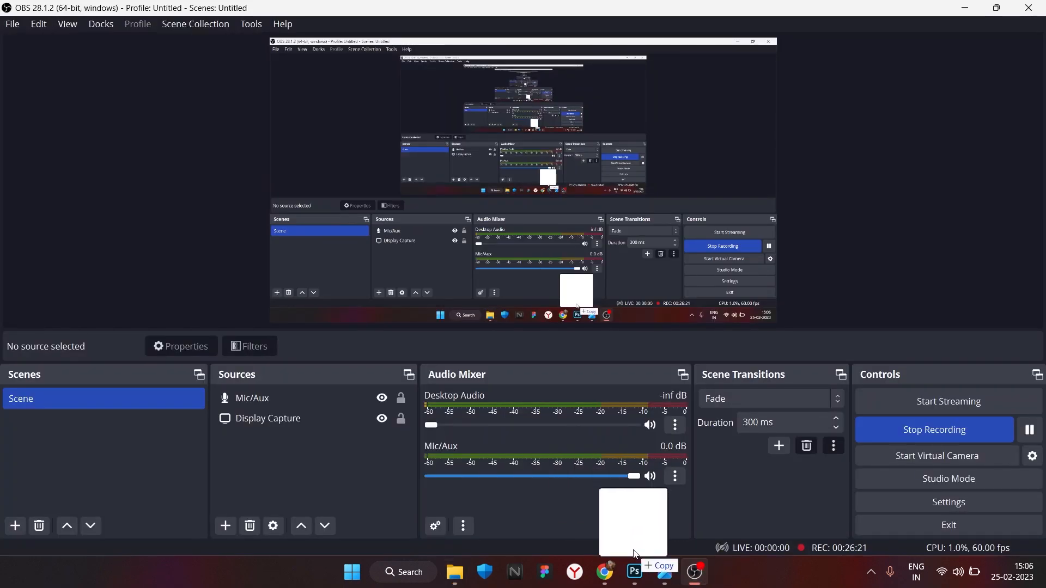
{"action": "left_click", "coordinate": [635, 572]}
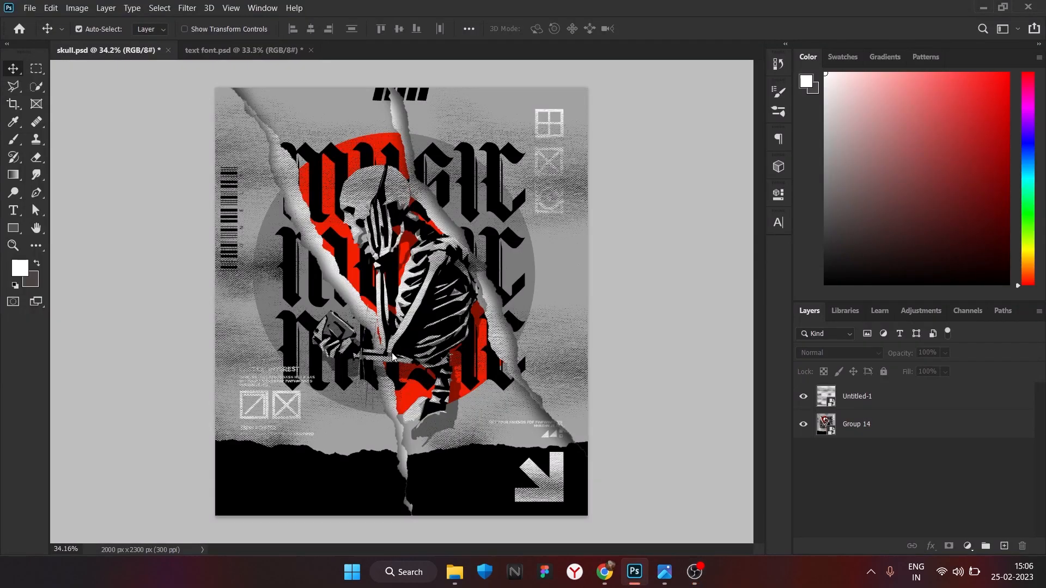
{"action": "left_click_drag", "start_coordinate": [392, 357], "coordinate": [393, 358]}
{"action": "left_click_drag", "start_coordinate": [625, 436], "coordinate": [537, 82]}
{"action": "left_click_drag", "start_coordinate": [526, 301], "coordinate": [587, 301]}
{"action": "left_click_drag", "start_coordinate": [277, 302], "coordinate": [215, 302]}
{"action": "left_click_drag", "start_coordinate": [401, 486], "coordinate": [401, 515]}
{"action": "left_click_drag", "start_coordinate": [401, 116], "coordinate": [401, 88]}
{"action": "left_click", "coordinate": [663, 30]}
Set the pale grey Unsplash texture layer's blend mode to Divide.
{"action": "left_click", "coordinate": [856, 353]}
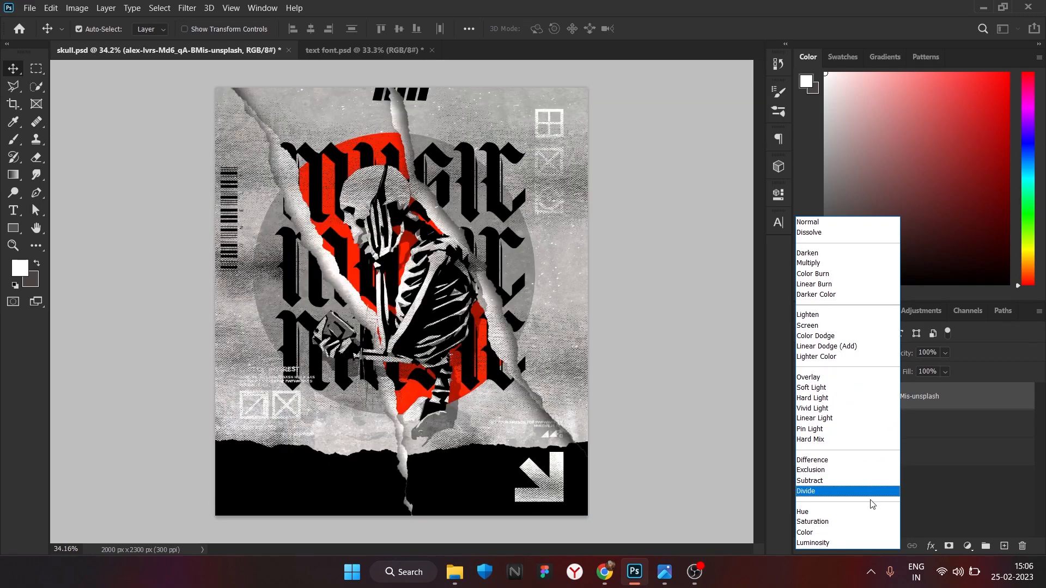
{"action": "left_click", "coordinate": [852, 489]}
{"action": "scroll", "coordinate": [680, 423], "scroll_direction": "down", "scroll_amount": 1}
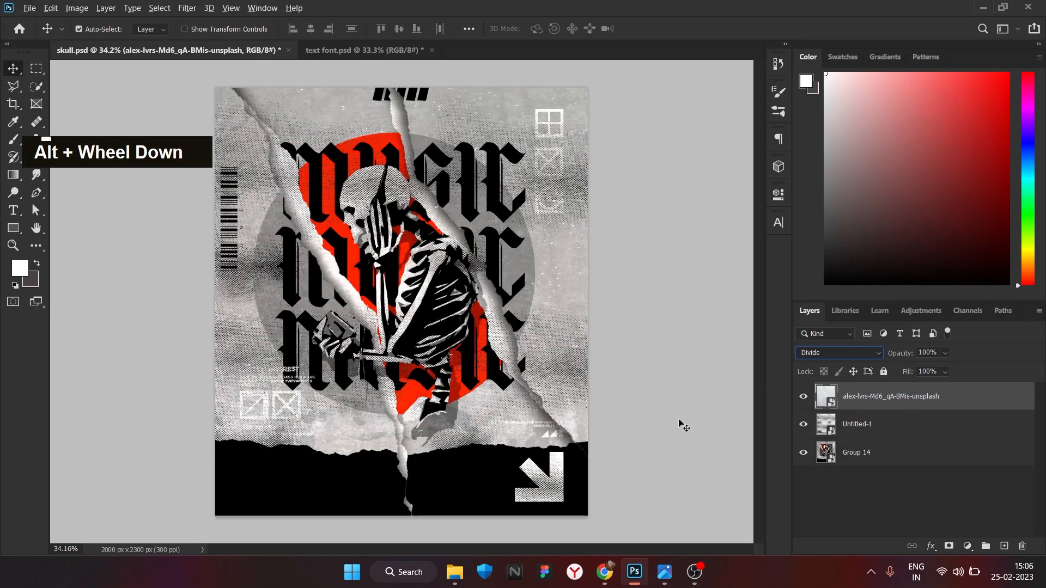
{"action": "left_click", "coordinate": [680, 423]}
Examine the textured poster up close and compare it with the Untitled-1 texture hidden and shown.
{"action": "scroll", "coordinate": [668, 414], "scroll_direction": "down", "scroll_amount": 1}
{"action": "scroll", "coordinate": [253, 363], "scroll_direction": "up", "scroll_amount": 1}
{"action": "scroll", "coordinate": [253, 363], "scroll_direction": "down", "scroll_amount": 1}
{"action": "scroll", "coordinate": [215, 334], "scroll_direction": "up", "scroll_amount": 1}
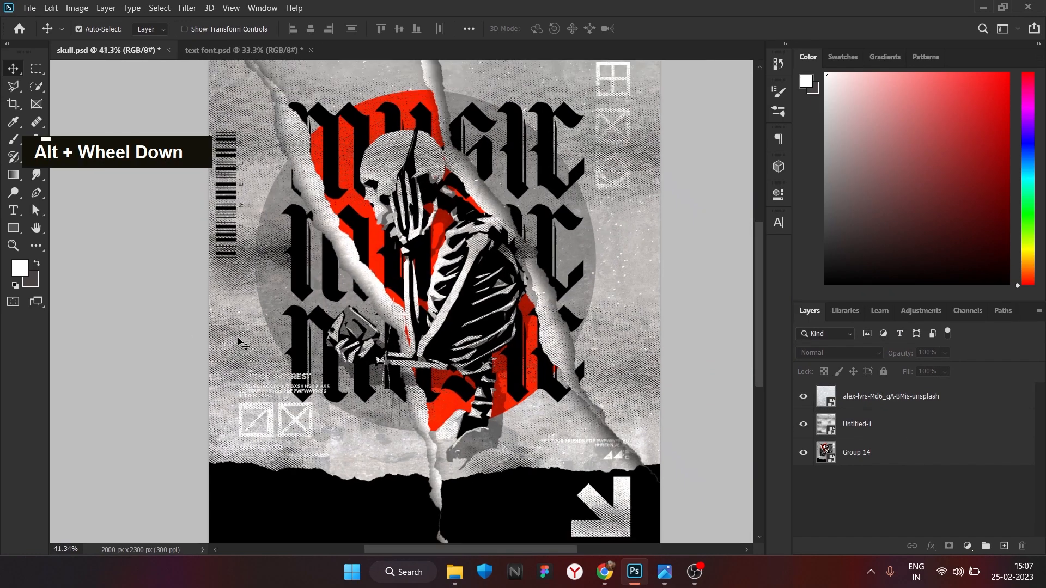
{"action": "scroll", "coordinate": [149, 341], "scroll_direction": "down", "scroll_amount": 1}
{"action": "scroll", "coordinate": [121, 334], "scroll_direction": "up", "scroll_amount": 1}
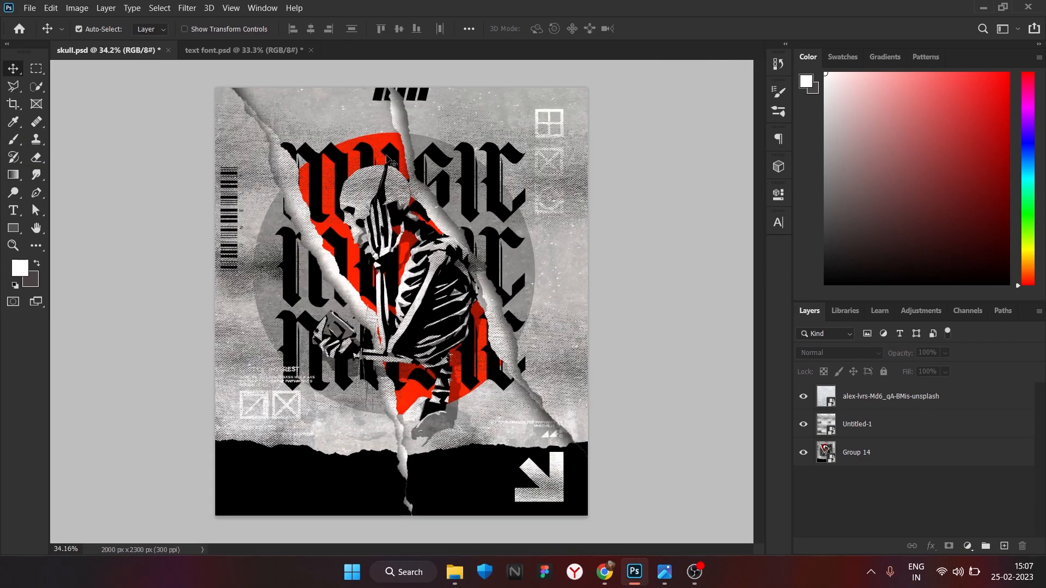
{"action": "left_click", "coordinate": [803, 425]}
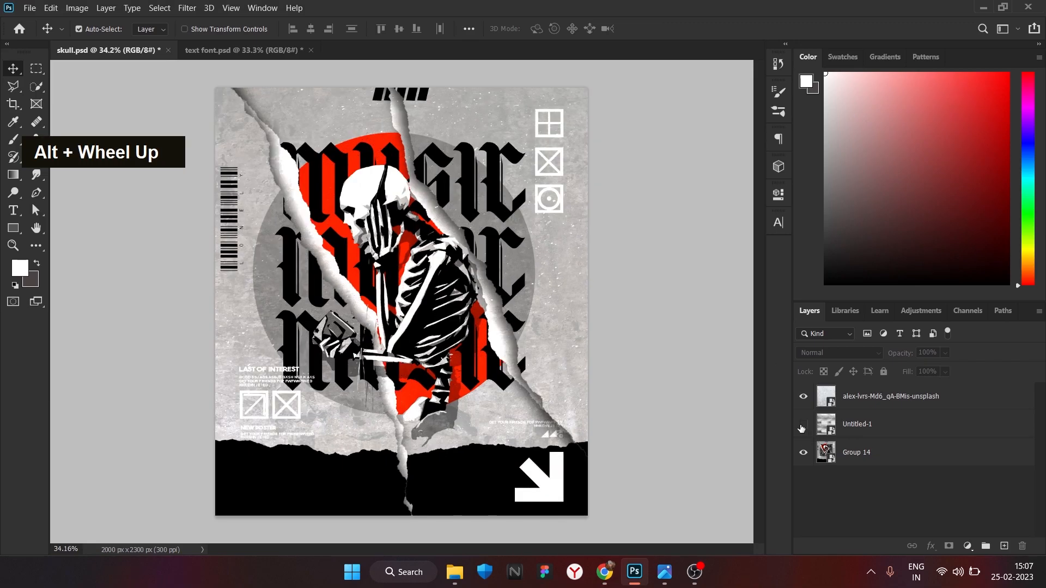
{"action": "left_click", "coordinate": [803, 424]}
Place the tan creased-paper texture from the texture folder, rotate it to about -90° and stretch it to cover the canvas.
{"action": "key", "text": "alt+Tab"}
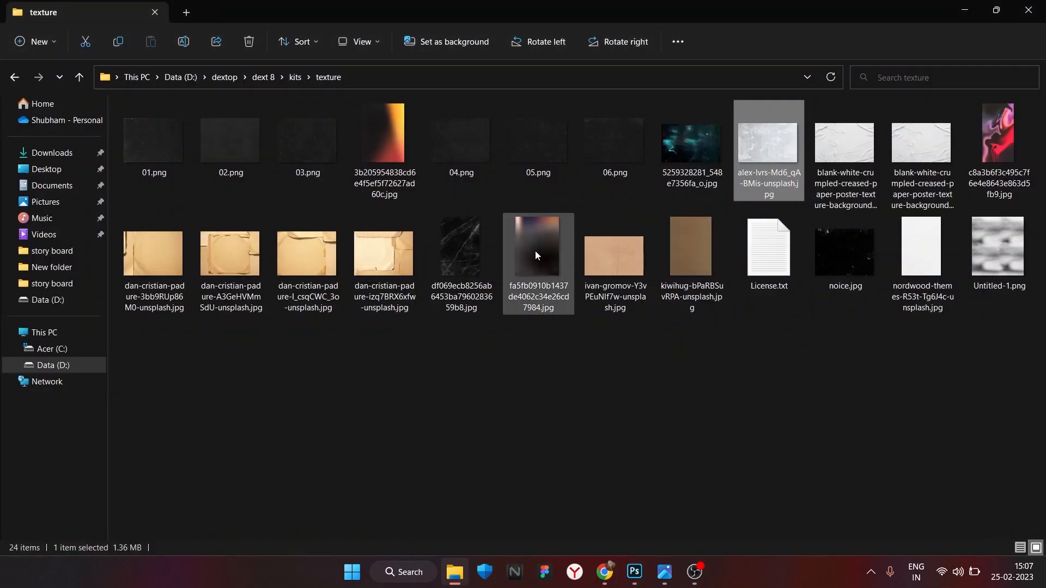
{"action": "left_click_drag", "start_coordinate": [622, 257], "coordinate": [403, 175]}
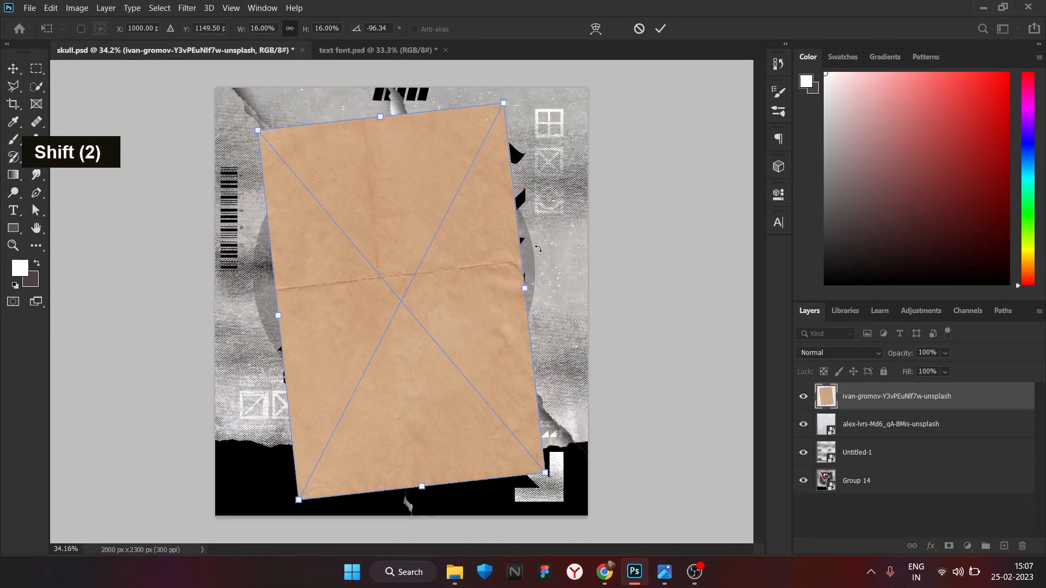
{"action": "left_click_drag", "start_coordinate": [561, 280], "coordinate": [564, 279]}
{"action": "left_click_drag", "start_coordinate": [401, 115], "coordinate": [401, 86]}
{"action": "left_click_drag", "start_coordinate": [544, 301], "coordinate": [587, 301]}
{"action": "left_click_drag", "start_coordinate": [263, 301], "coordinate": [216, 300]}
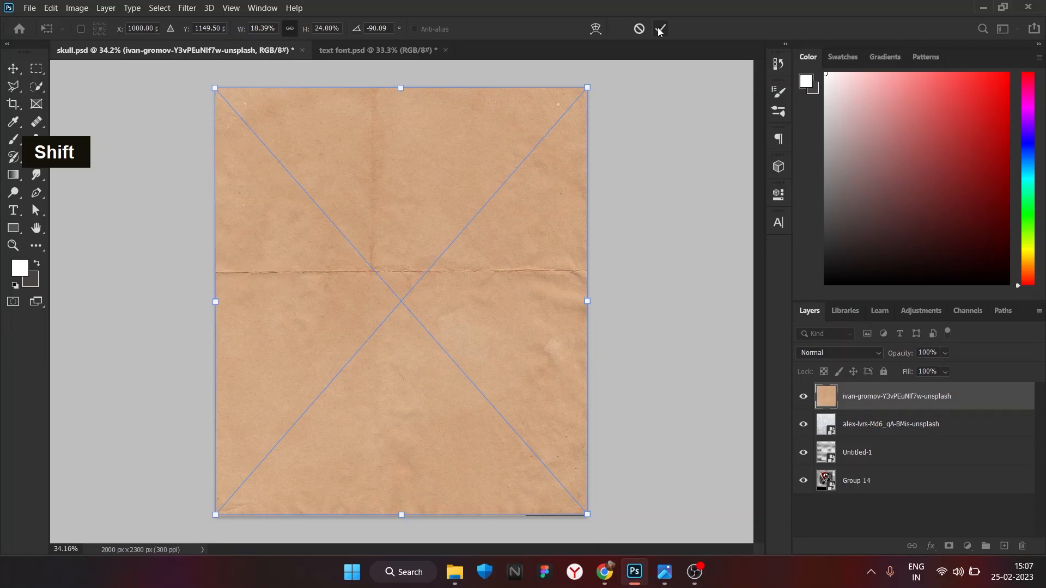
{"action": "left_click", "coordinate": [660, 29]}
Add a Hue/Saturation adjustment above the tan paper texture and desaturate it to grey.
{"action": "left_click", "coordinate": [967, 546]}
{"action": "left_click", "coordinate": [1005, 420]}
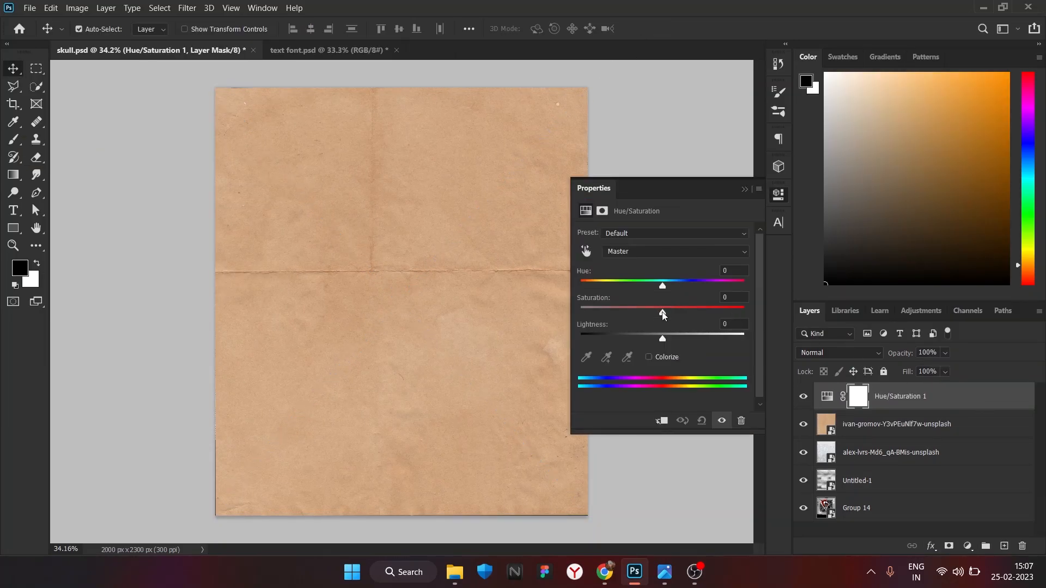
{"action": "left_click", "coordinate": [744, 189]}
Add an Exposure adjustment directly above the paper texture and tune it for bright paper with dark creases.
{"action": "left_click", "coordinate": [956, 430]}
{"action": "left_click", "coordinate": [968, 546]}
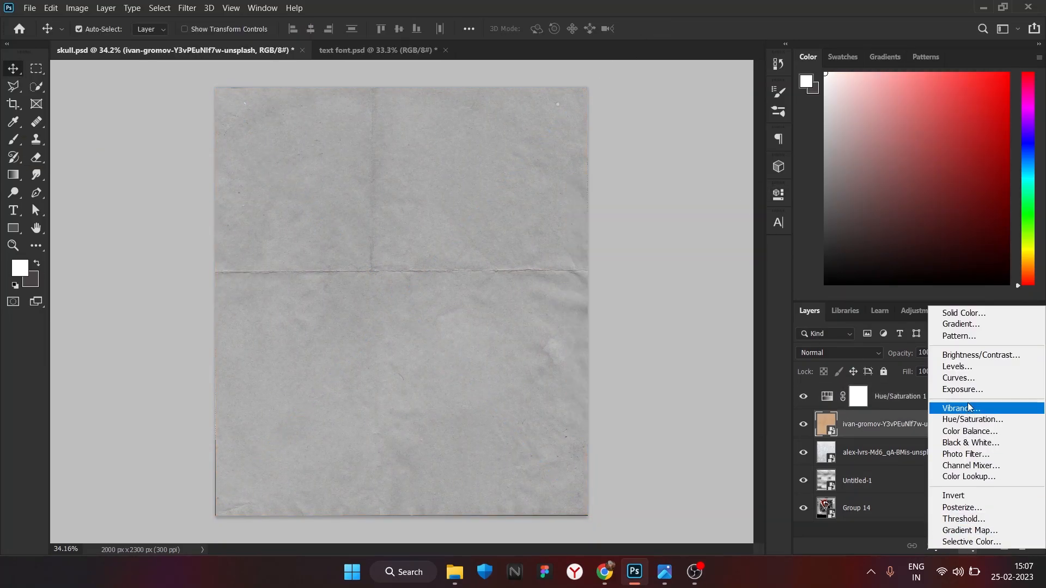
{"action": "left_click", "coordinate": [992, 392]}
{"action": "left_click_drag", "start_coordinate": [654, 297], "coordinate": [610, 322]}
{"action": "left_click_drag", "start_coordinate": [662, 268], "coordinate": [668, 271]}
{"action": "left_click", "coordinate": [744, 189]}
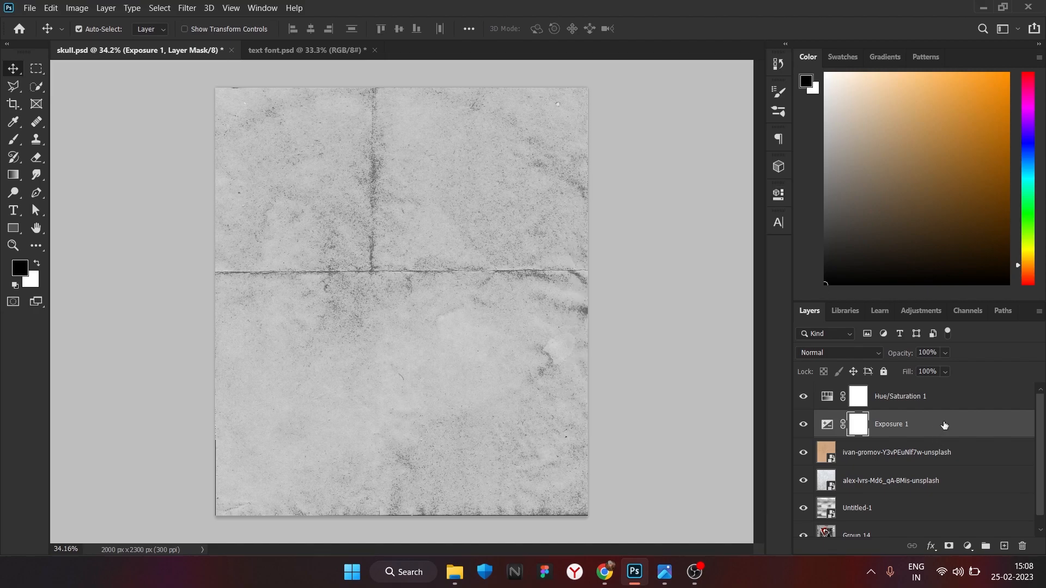
Group the paper texture with its Exposure and Hue/Saturation adjustments and convert the group to a smart object.
{"action": "left_click", "coordinate": [945, 452], "text": "ctrl"}
{"action": "left_click", "coordinate": [946, 406], "text": "ctrl"}
{"action": "key", "text": "ctrl+g"}
{"action": "right_click", "coordinate": [947, 404]}
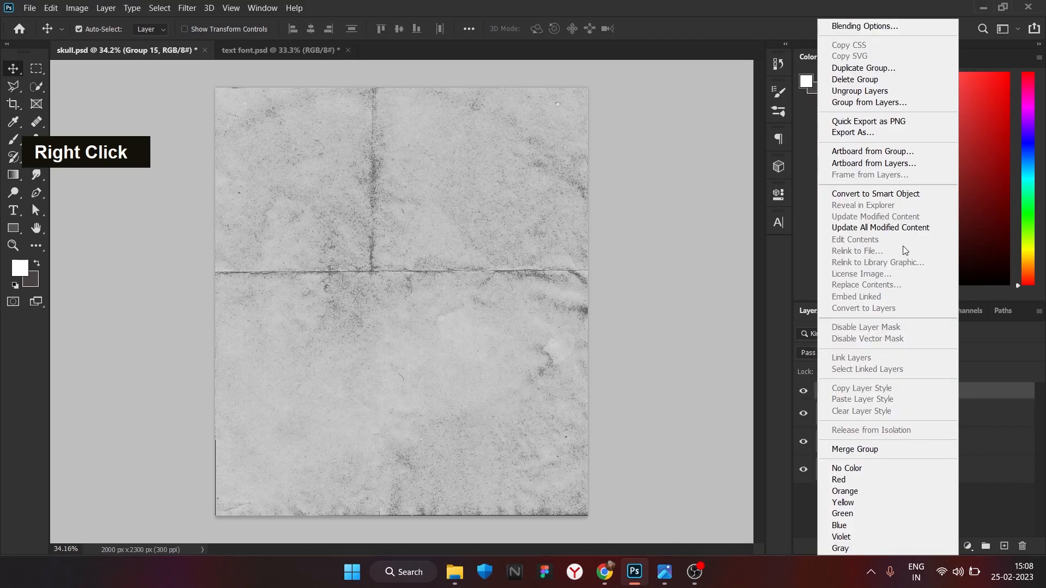
{"action": "left_click", "coordinate": [893, 197]}
Invert the Group 15 paper texture and set its blend mode to Lighter Color.
{"action": "left_click", "coordinate": [874, 354]}
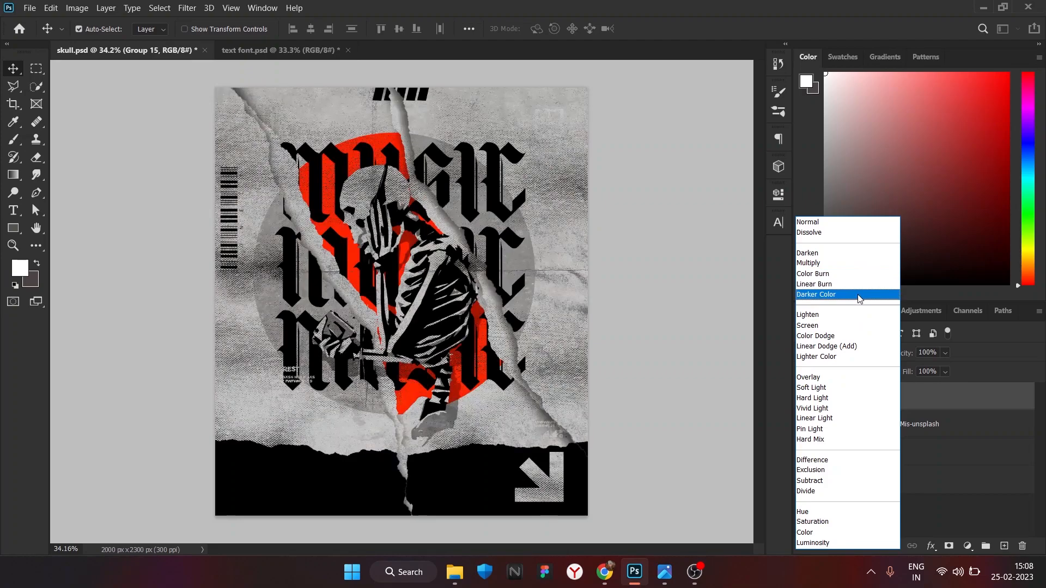
{"action": "key", "text": "Escape"}
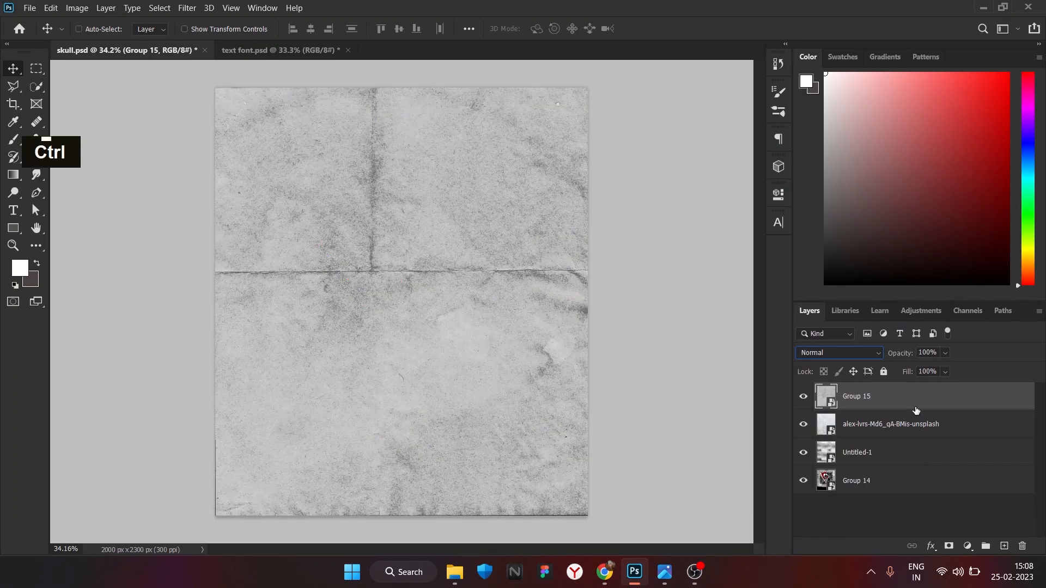
{"action": "key", "text": "ctrl+i"}
{"action": "left_click", "coordinate": [877, 356]}
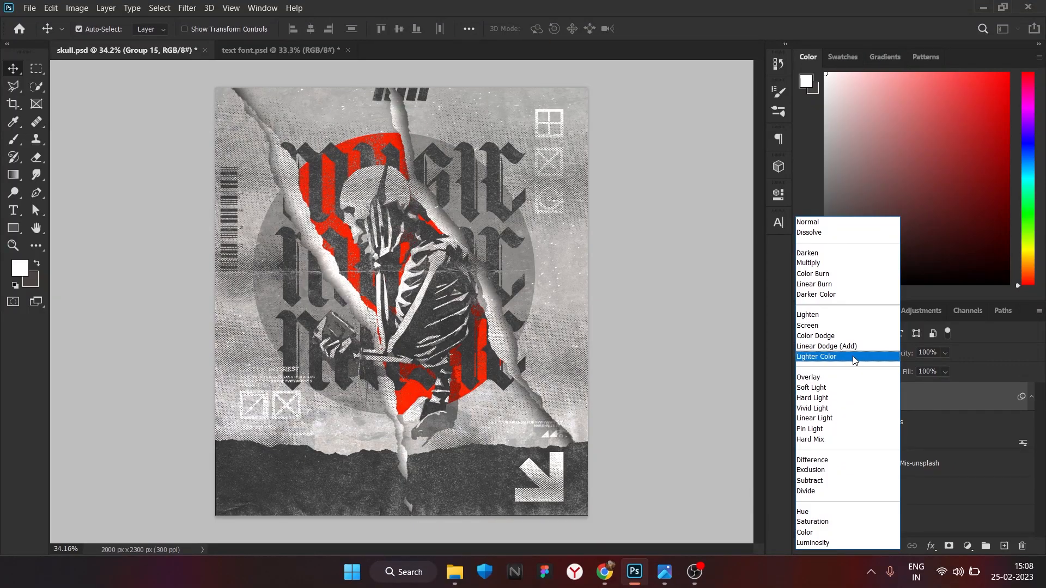
{"action": "scroll", "coordinate": [599, 365], "scroll_direction": "down", "scroll_amount": 2, "text": "alt"}
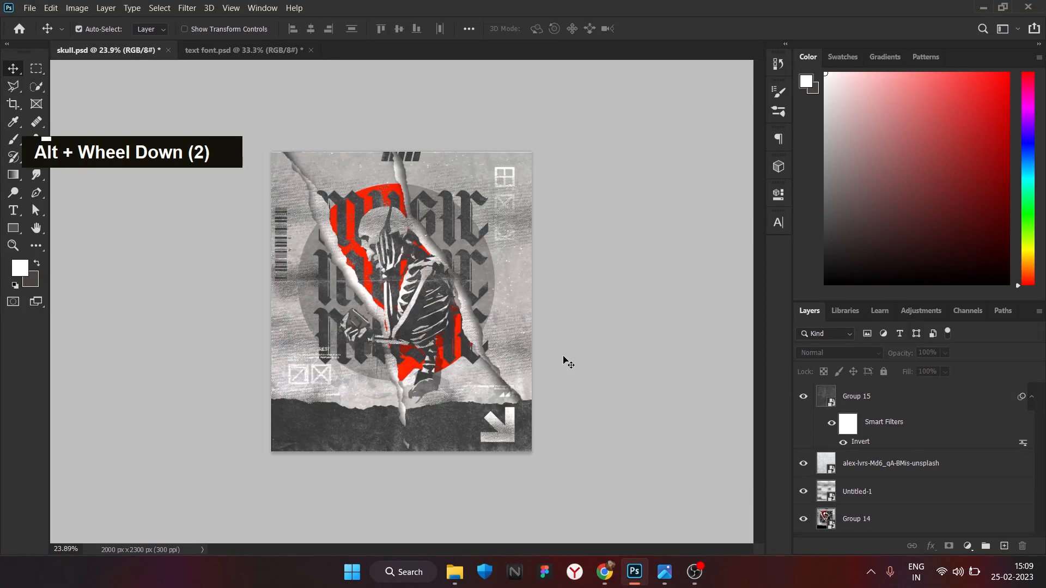
{"action": "scroll", "coordinate": [565, 362], "scroll_direction": "up", "scroll_amount": 1, "text": "alt"}
Set Group 15's opacity to 51% and compare the poster with Untitled-1 hidden and shown.
{"action": "left_click_drag", "start_coordinate": [932, 362], "coordinate": [928, 368]}
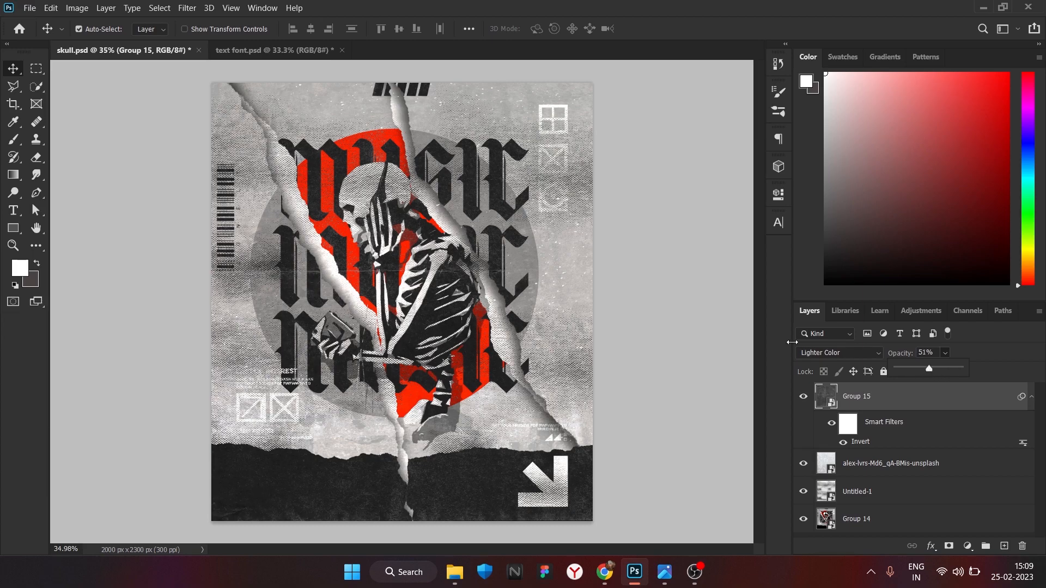
{"action": "scroll", "coordinate": [548, 354], "scroll_direction": "down", "scroll_amount": 2}
{"action": "left_click", "coordinate": [607, 374]}
{"action": "scroll", "coordinate": [382, 369], "scroll_direction": "up", "scroll_amount": 2}
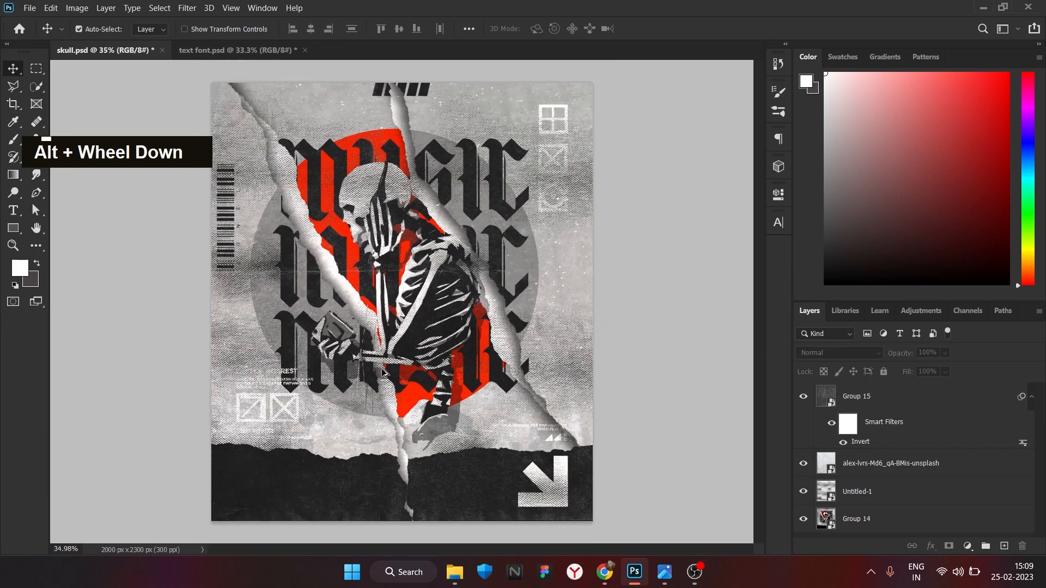
{"action": "left_click", "coordinate": [803, 491]}
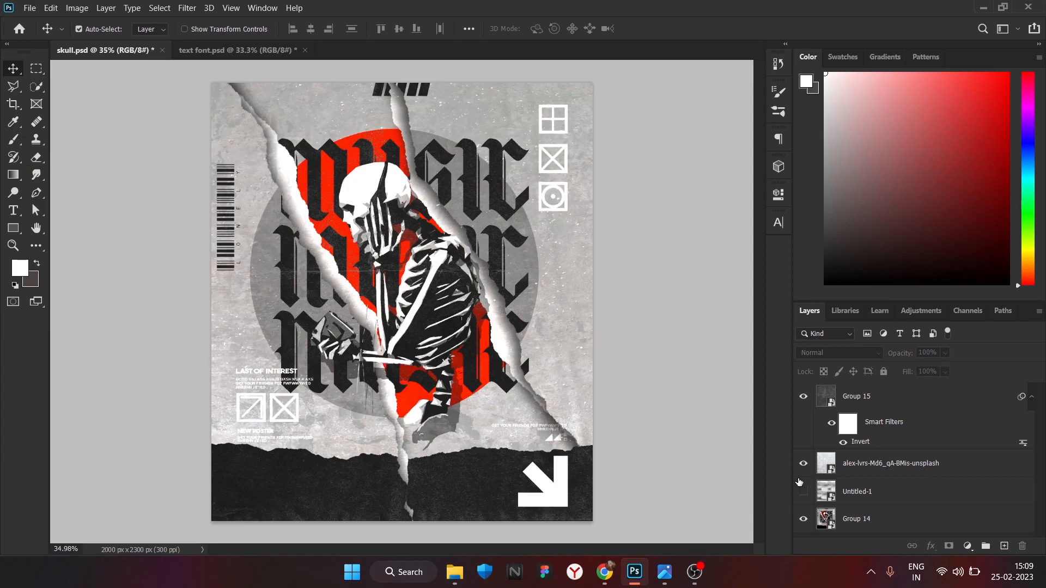
{"action": "left_click", "coordinate": [803, 492]}
{"action": "scroll", "coordinate": [894, 449], "scroll_direction": "up", "scroll_amount": 1}
Convert all layers from Group 15 down to Group 14 into one smart object.
{"action": "left_click", "coordinate": [894, 399], "text": "shift"}
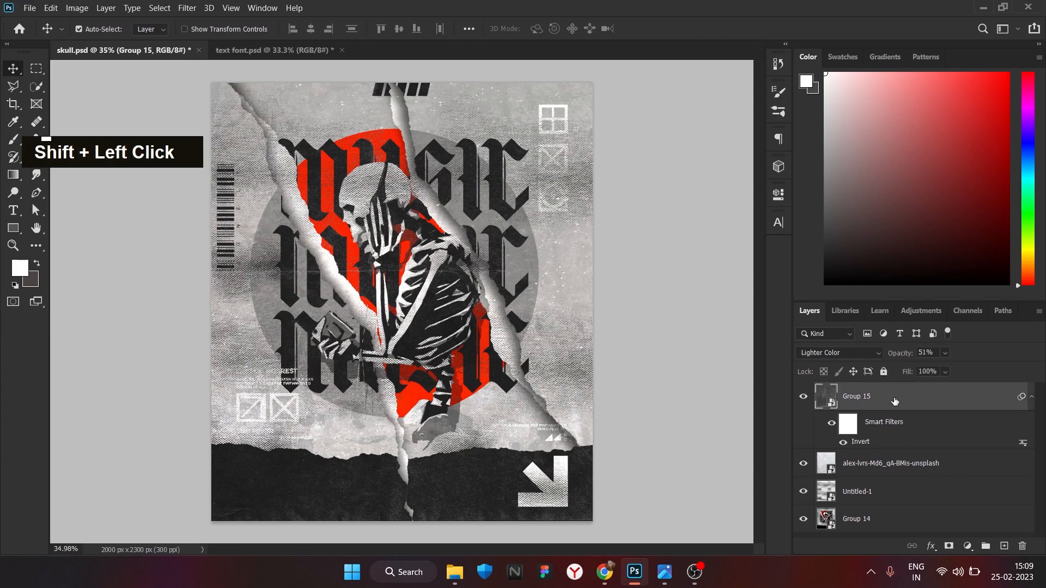
{"action": "left_click", "coordinate": [908, 515], "text": "shift"}
{"action": "right_click", "coordinate": [909, 516]}
{"action": "left_click", "coordinate": [831, 132]}
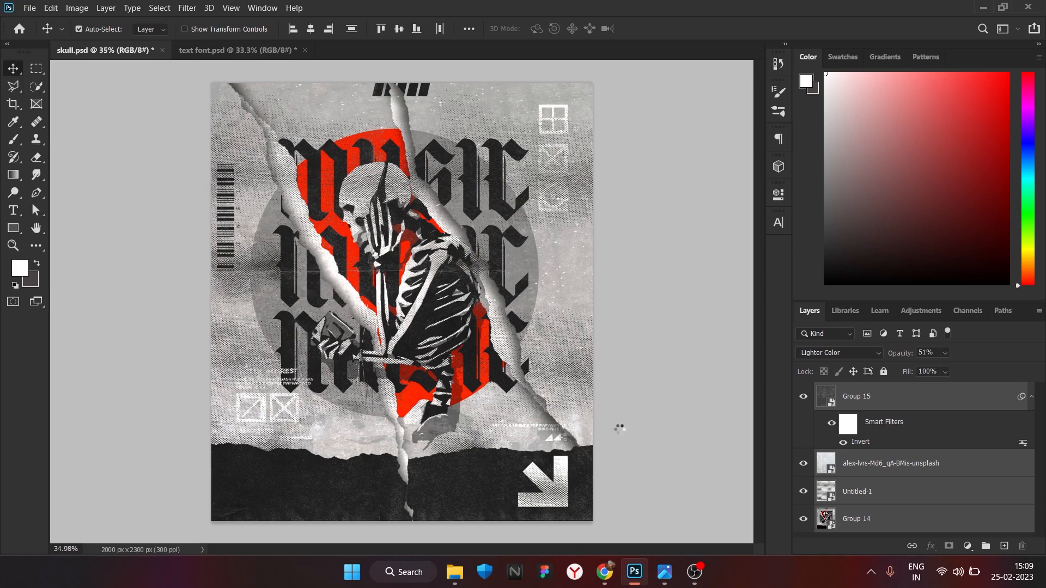
{"action": "scroll", "coordinate": [623, 414], "scroll_direction": "down", "scroll_amount": 1}
Duplicate the Group 15 smart object and delete the empty Layer 1.
{"action": "left_click", "coordinate": [1004, 546]}
{"action": "left_click", "coordinate": [913, 427]}
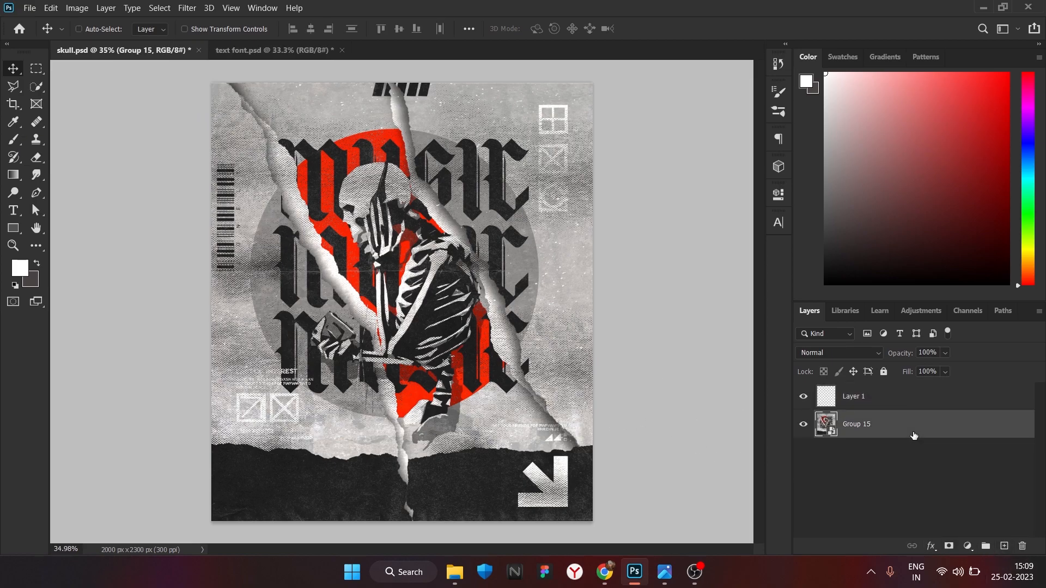
{"action": "key", "text": "ctrl+j"}
{"action": "left_click", "coordinate": [891, 397]}
{"action": "left_click", "coordinate": [1022, 546]}
Add an empty layer between Group 15 copy and Group 15.
{"action": "left_click", "coordinate": [486, 226]}
{"action": "left_click", "coordinate": [1004, 546]}
{"action": "left_click_drag", "start_coordinate": [891, 401], "coordinate": [892, 437]}
Draw a circle about 717 px wide with the Ellipse tool over the poster's lower-left area, beneath Group 15 copy.
{"action": "right_click", "coordinate": [15, 228]}
{"action": "left_click", "coordinate": [38, 232]}
{"action": "right_click", "coordinate": [15, 229]}
{"action": "left_click", "coordinate": [71, 266]}
{"action": "right_click", "coordinate": [13, 231]}
{"action": "left_click", "coordinate": [60, 224]}
{"action": "right_click", "coordinate": [13, 231]}
{"action": "left_click", "coordinate": [60, 238]}
{"action": "mouse_move", "coordinate": [244, 329]}
{"action": "left_mouse_down"}
{"action": "mouse_move", "coordinate": [450, 477]}
{"action": "mouse_move", "coordinate": [427, 466]}
{"action": "left_mouse_up"}
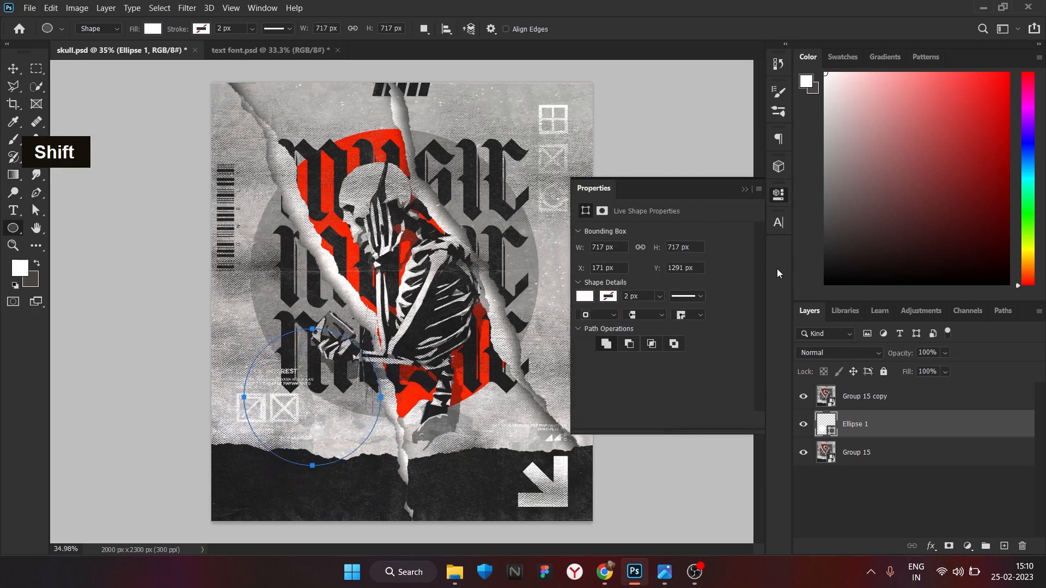
{"action": "left_click", "coordinate": [744, 190]}
{"action": "left_click", "coordinate": [922, 395]}
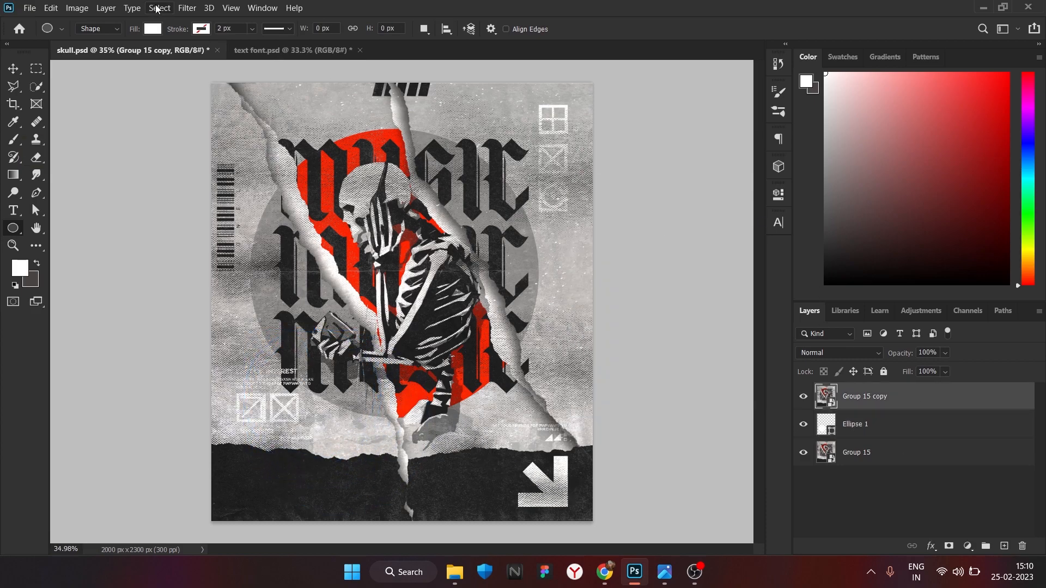
{"action": "left_click", "coordinate": [187, 7]}
{"action": "mouse_move", "coordinate": [321, 206]}
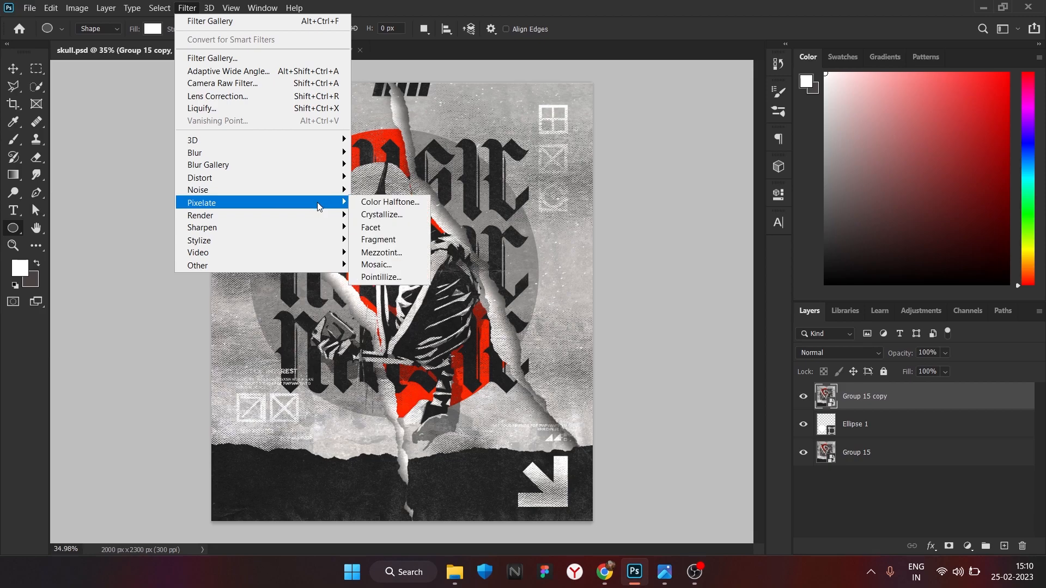
{"action": "left_click", "coordinate": [106, 8]}
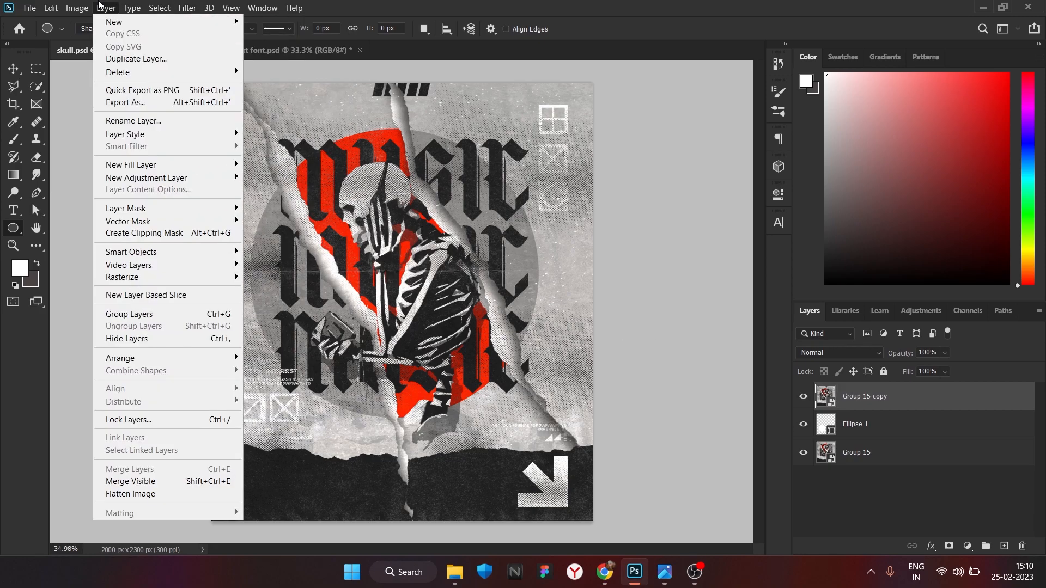
{"action": "mouse_move", "coordinate": [183, 5]}
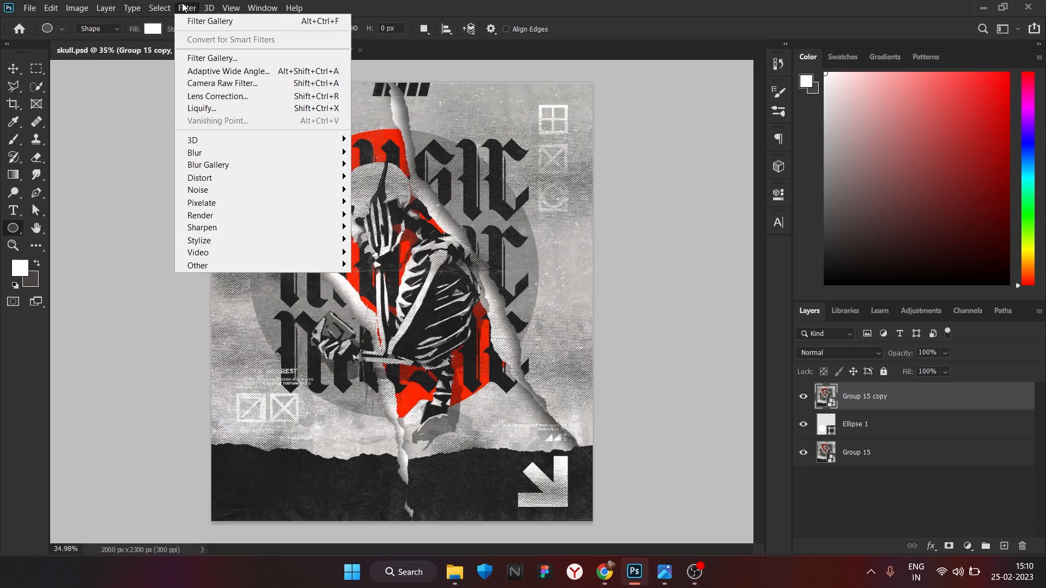
{"action": "left_click", "coordinate": [259, 57]}
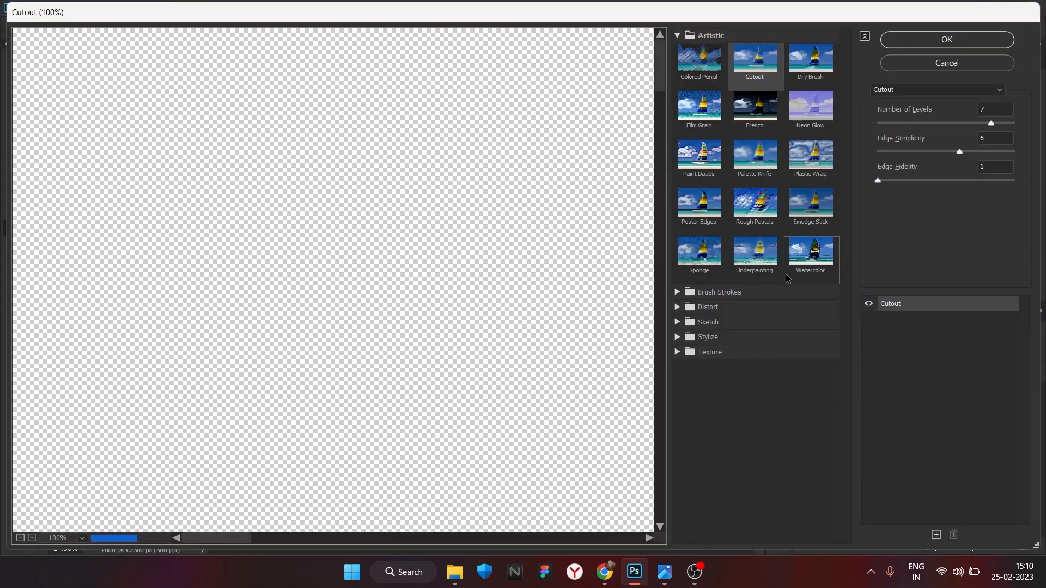
{"action": "left_click", "coordinate": [724, 322]}
{"action": "left_click", "coordinate": [728, 308]}
{"action": "left_click", "coordinate": [975, 63]}
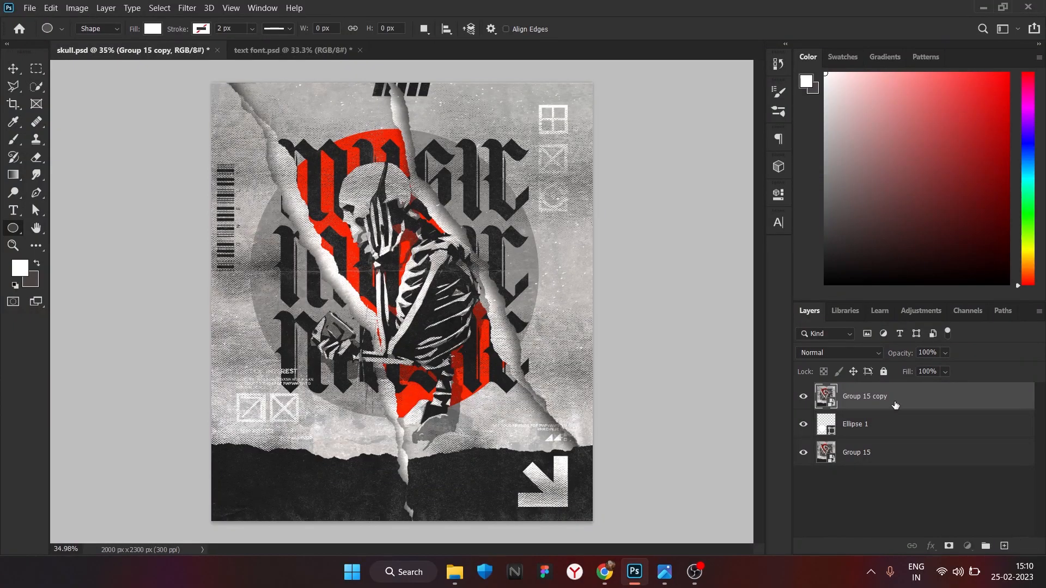
Apply the Filter Gallery's Glass effect to Group 15 copy with distortion 9, smoothness 4, Frosted texture and 200% scaling.
{"action": "left_click", "coordinate": [187, 7]}
{"action": "left_click", "coordinate": [213, 94]}
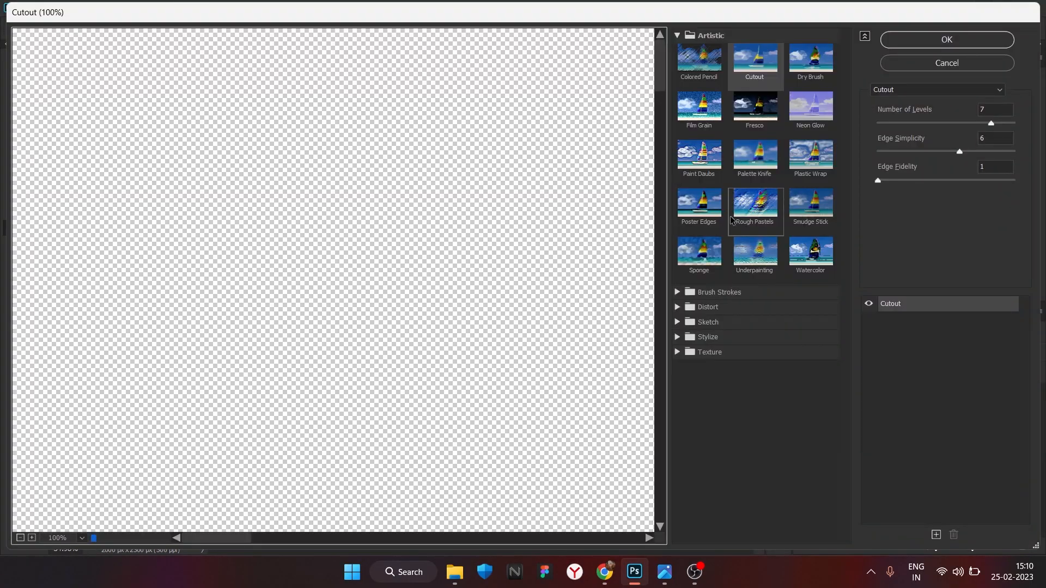
{"action": "left_click", "coordinate": [728, 308]}
{"action": "left_click", "coordinate": [755, 334]}
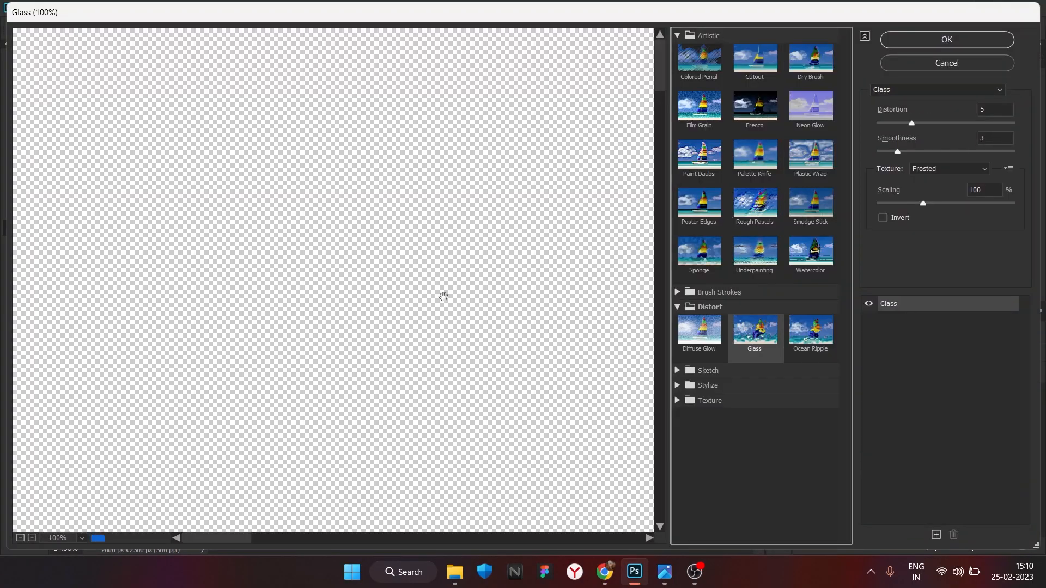
{"action": "scroll", "coordinate": [279, 278], "scroll_direction": "down", "scroll_amount": 1, "text": "alt"}
{"action": "scroll", "coordinate": [268, 282], "scroll_direction": "down", "scroll_amount": 4, "text": "alt"}
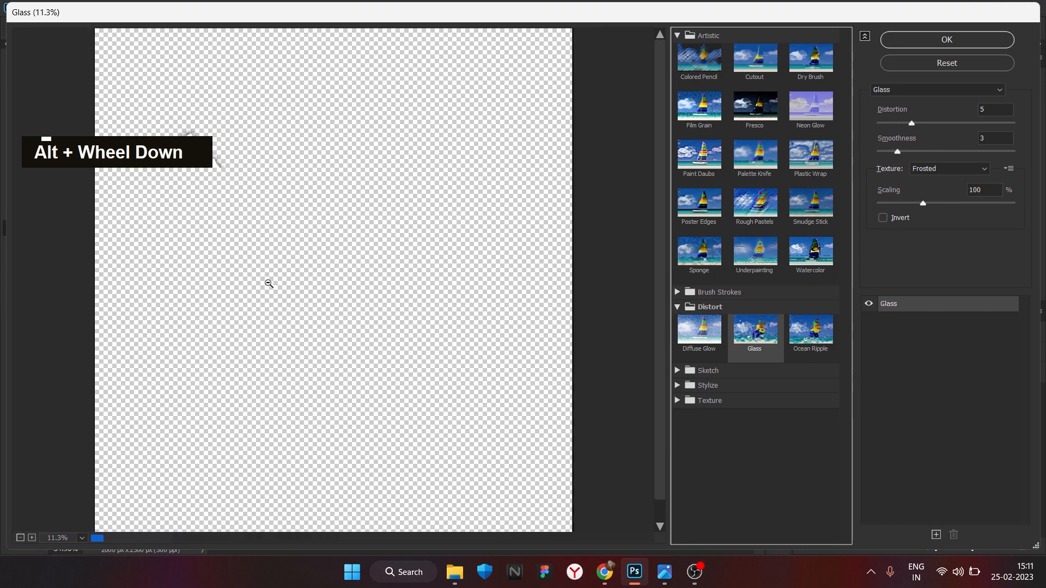
{"action": "scroll", "coordinate": [351, 350], "scroll_direction": "up", "scroll_amount": 4, "text": "alt"}
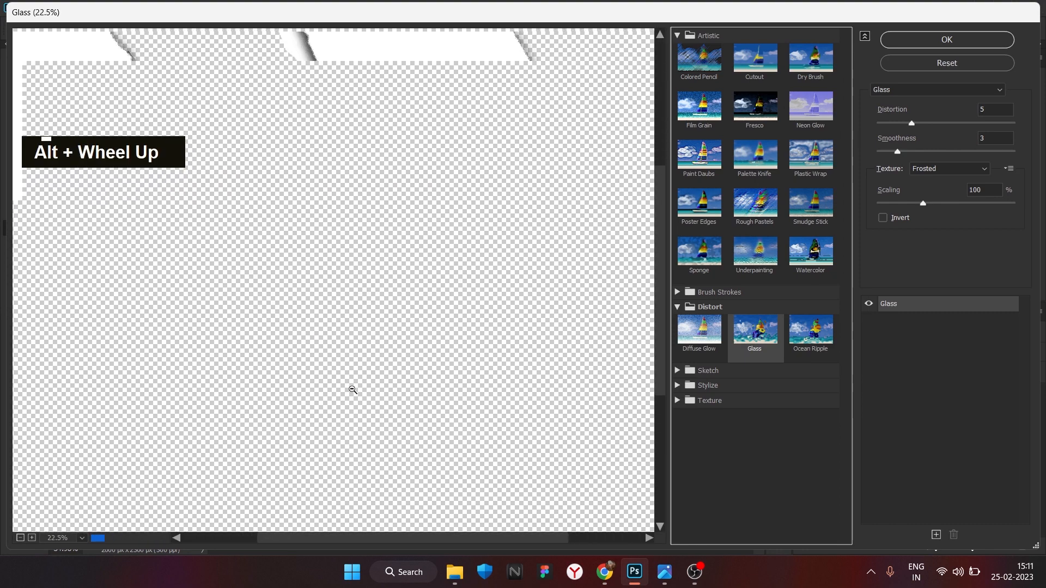
{"action": "scroll", "coordinate": [364, 407], "scroll_direction": "up", "scroll_amount": 1, "text": "alt"}
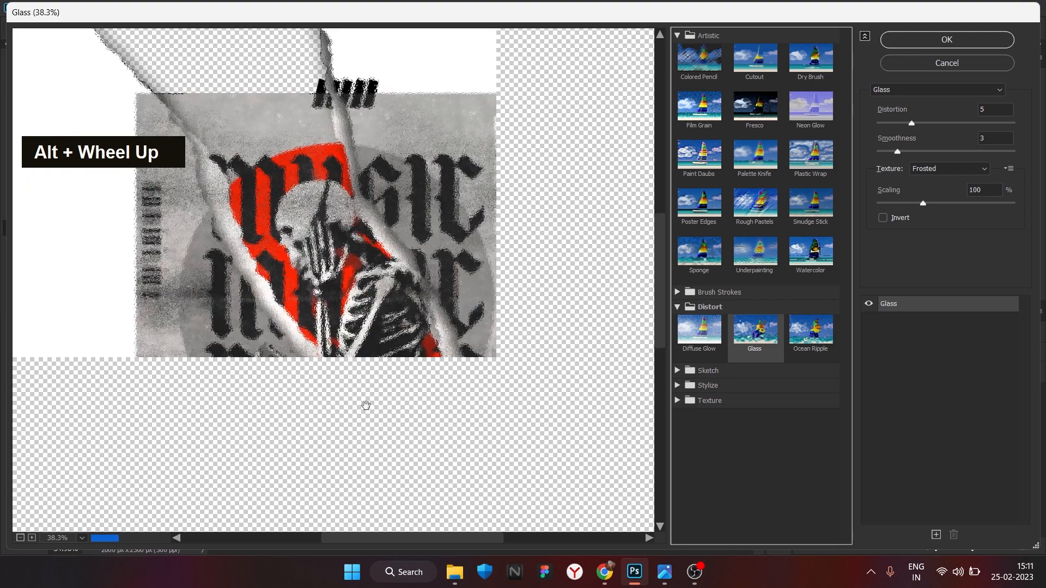
{"action": "left_click", "coordinate": [898, 152]}
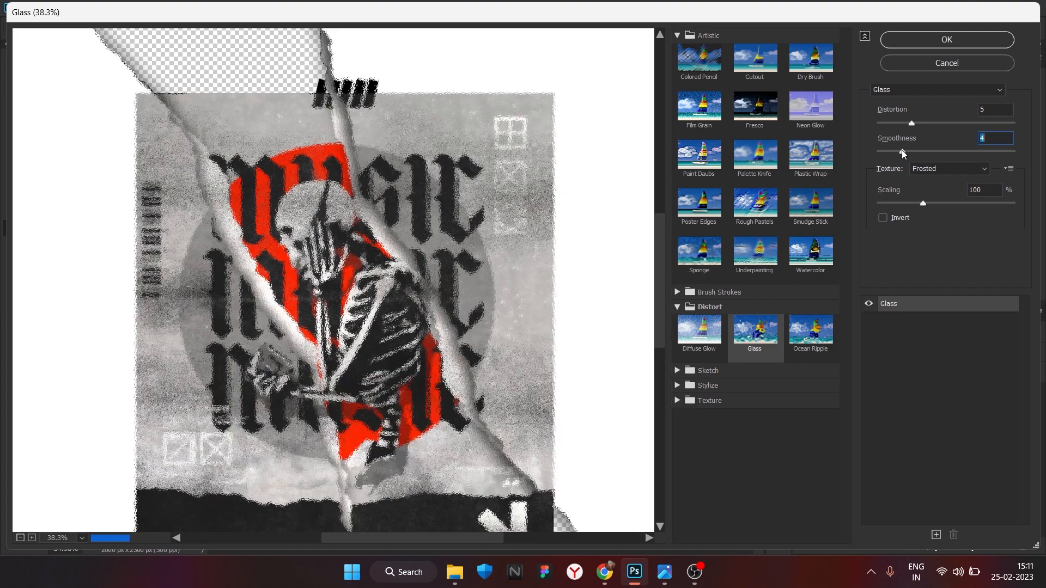
{"action": "left_click_drag", "start_coordinate": [923, 204], "coordinate": [1045, 236]}
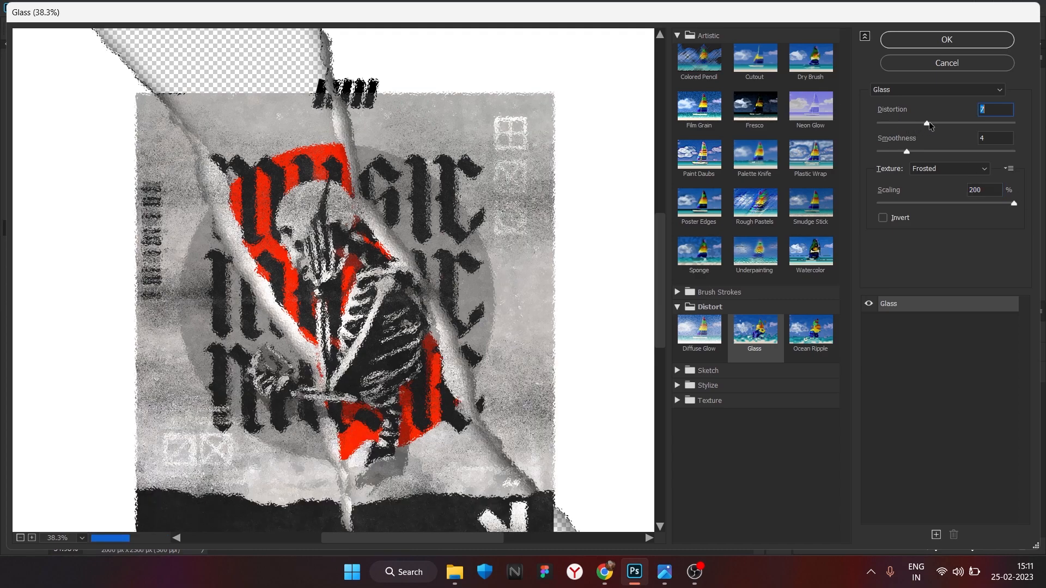
{"action": "left_click_drag", "start_coordinate": [928, 124], "coordinate": [938, 123]}
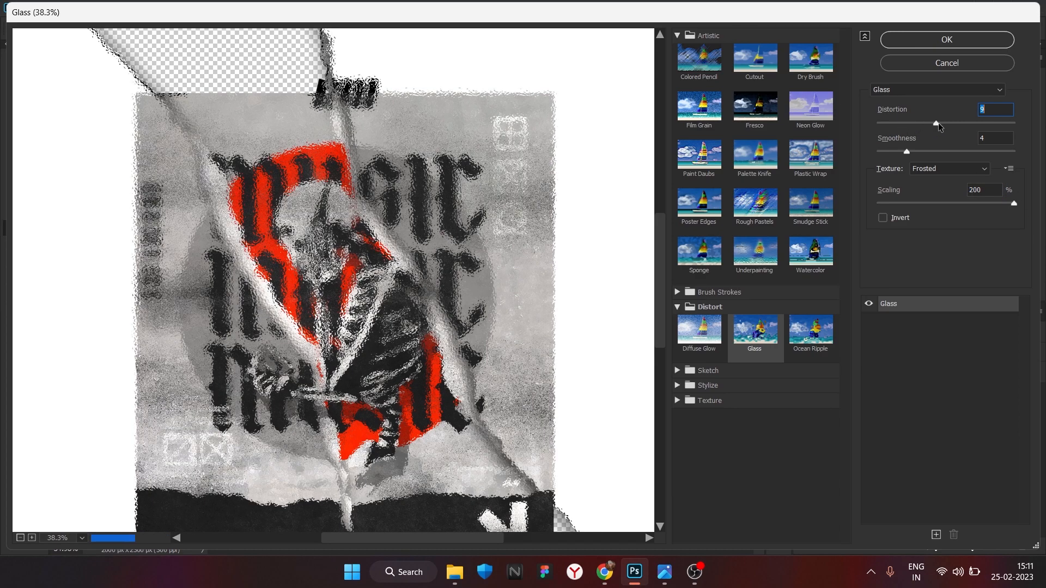
{"action": "left_click", "coordinate": [947, 40]}
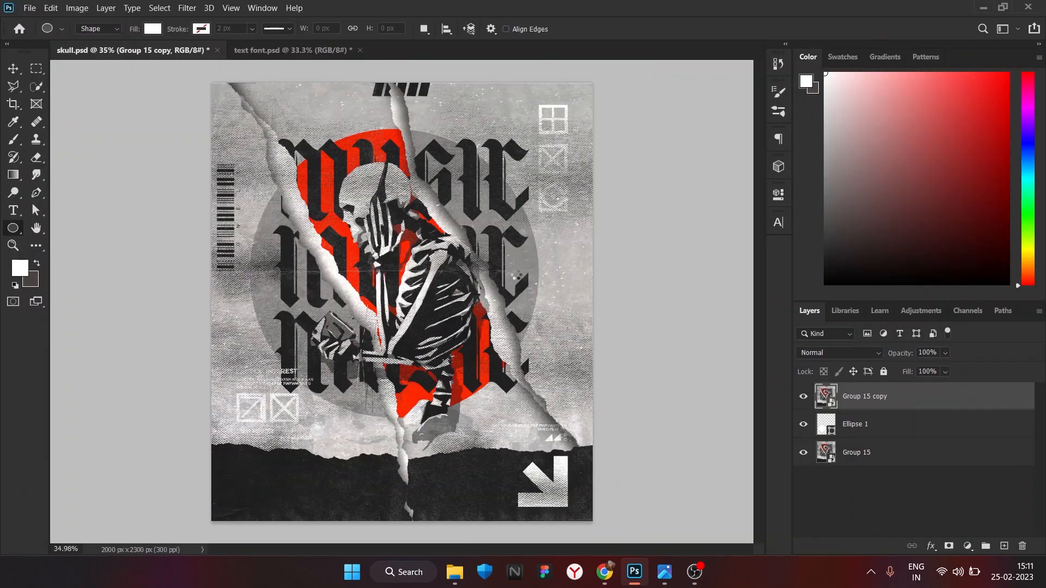
Clip Group 15 copy to Ellipse 1 and give the ellipse a Pillow Emboss bevel lit at angle 13° and altitude 21°.
{"action": "right_click", "coordinate": [877, 396]}
{"action": "left_click", "coordinate": [754, 357]}
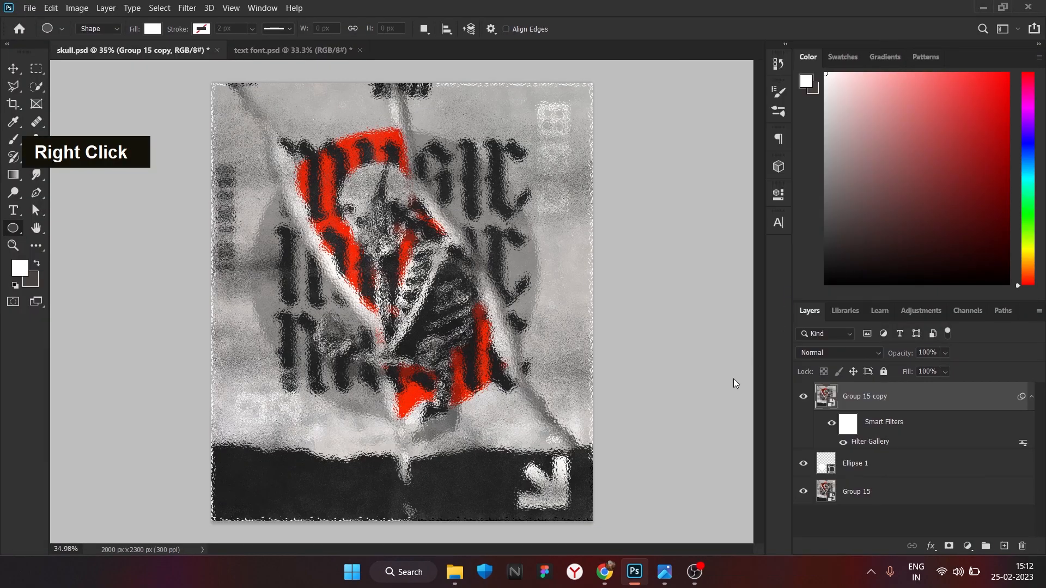
{"action": "double_click", "coordinate": [805, 461]}
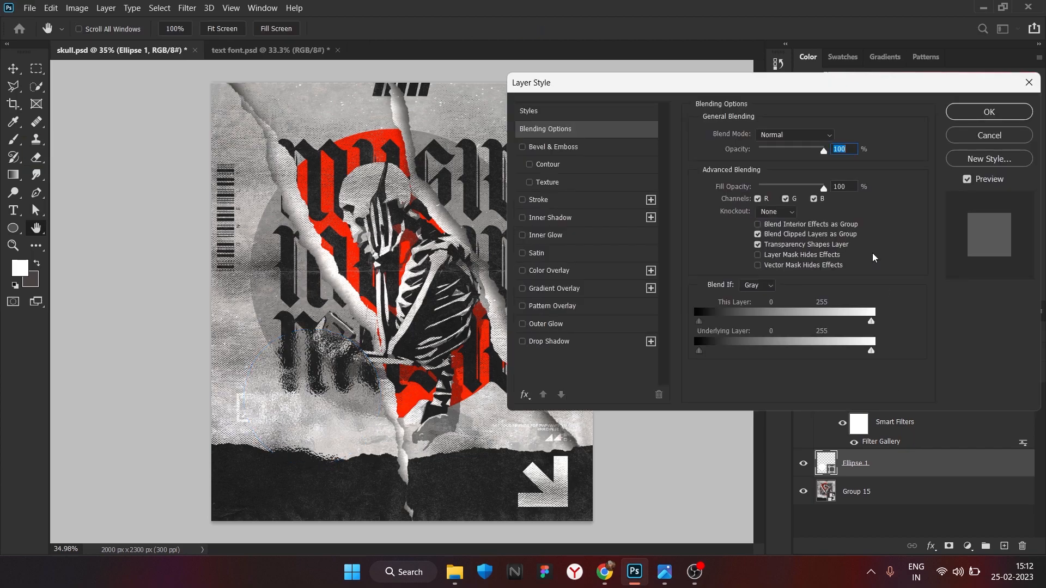
{"action": "left_click", "coordinate": [583, 149]}
{"action": "mouse_move", "coordinate": [770, 252]}
{"action": "left_mouse_down"}
{"action": "mouse_move", "coordinate": [753, 255]}
{"action": "mouse_move", "coordinate": [761, 247]}
{"action": "mouse_move", "coordinate": [769, 257]}
{"action": "mouse_move", "coordinate": [754, 267]}
{"action": "mouse_move", "coordinate": [769, 264]}
{"action": "left_mouse_up"}
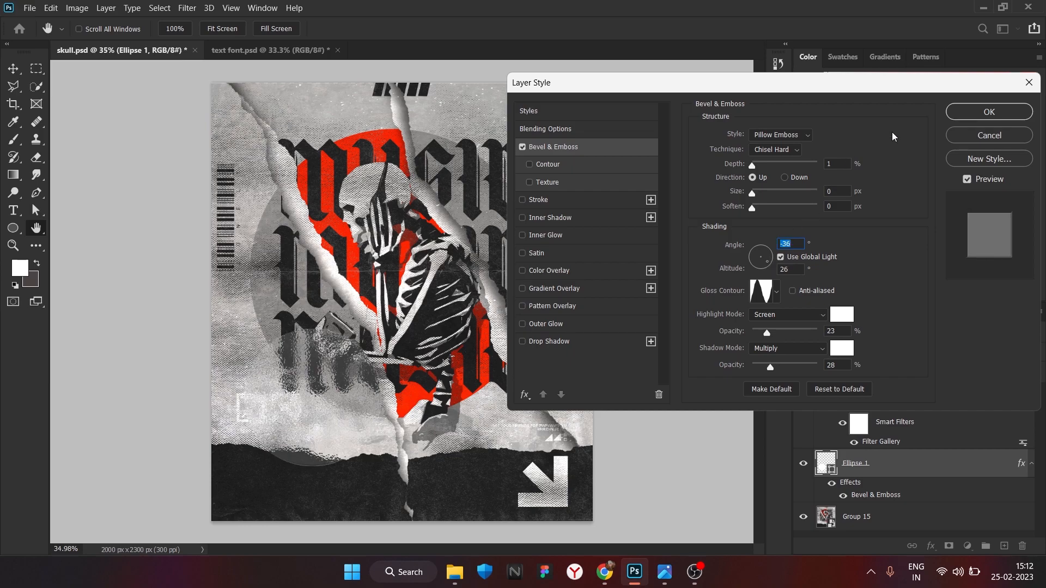
{"action": "left_click_drag", "start_coordinate": [764, 255], "coordinate": [770, 258]}
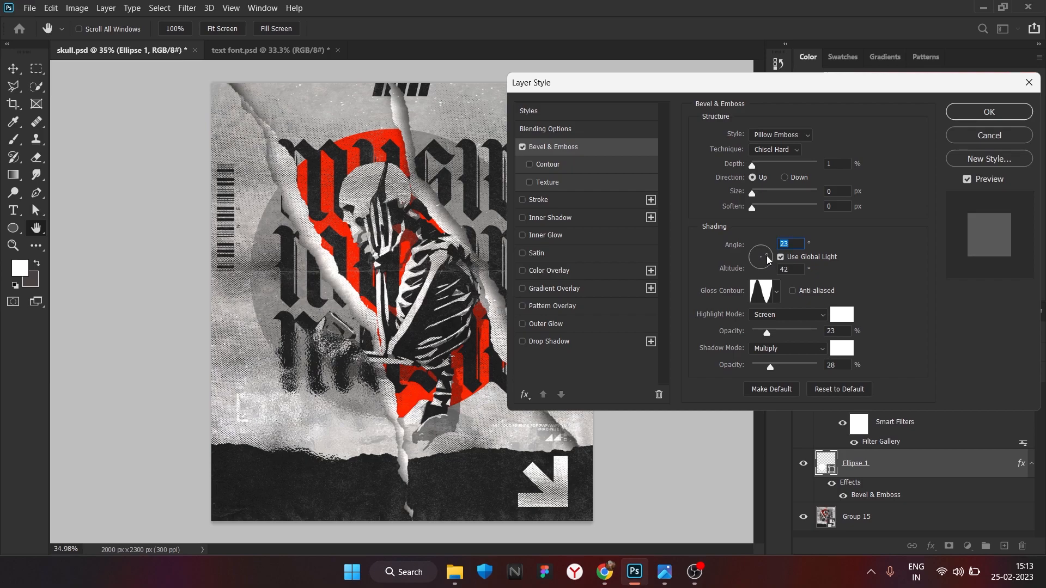
{"action": "left_click_drag", "start_coordinate": [766, 263], "coordinate": [772, 260]}
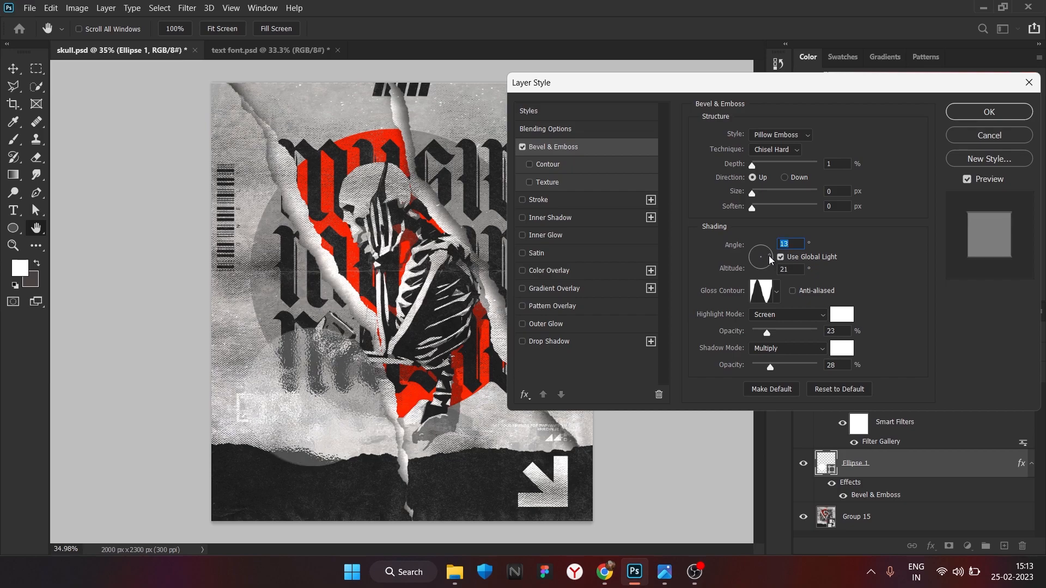
{"action": "left_click", "coordinate": [990, 112]}
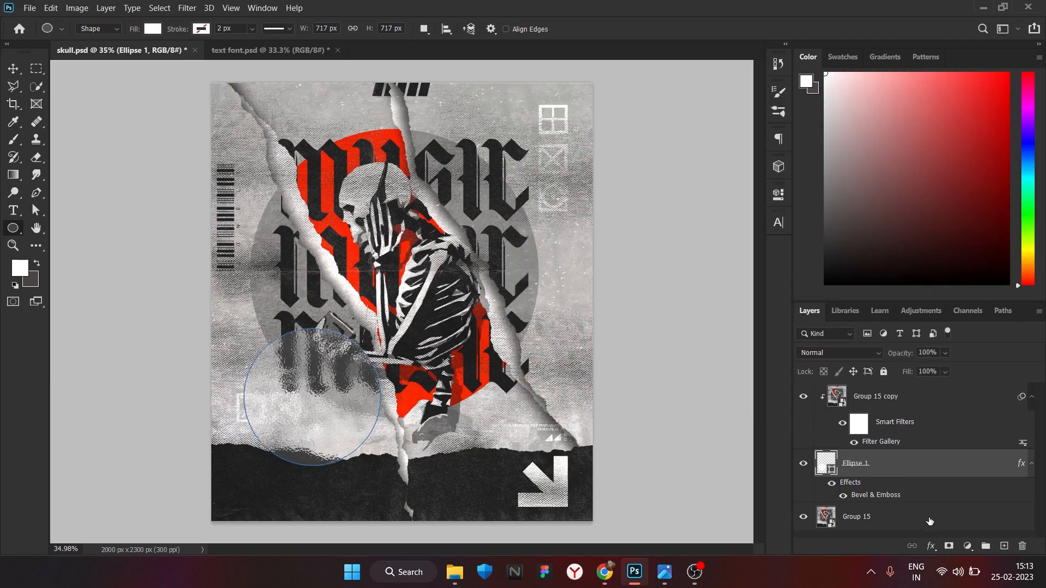
Add an empty layer directly beneath Ellipse 1 and set the Brush to 900 px with black (000000) as its colour.
{"action": "left_click", "coordinate": [1004, 546], "text": "ctrl"}
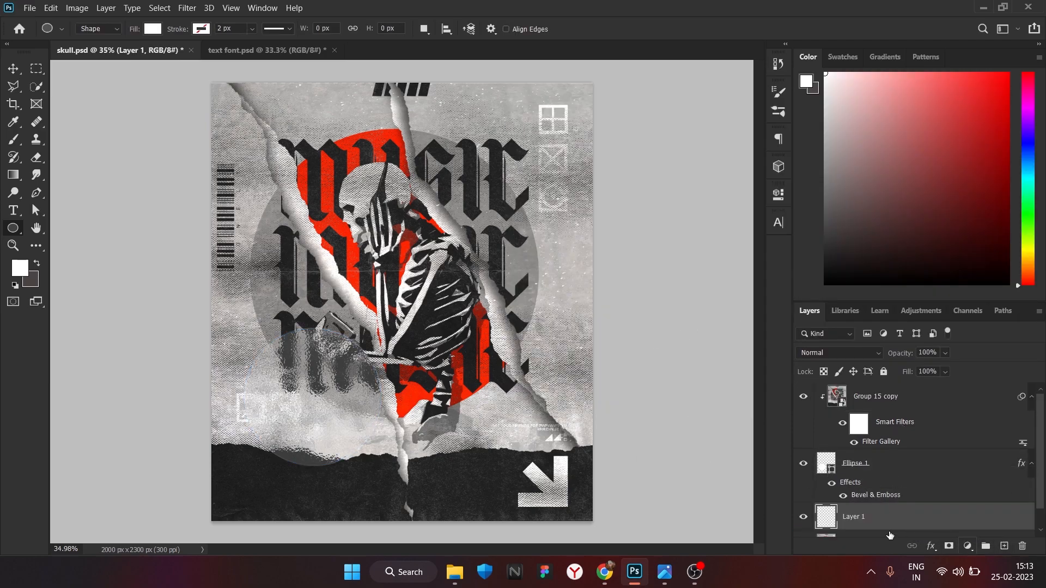
{"action": "left_click", "coordinate": [24, 140]}
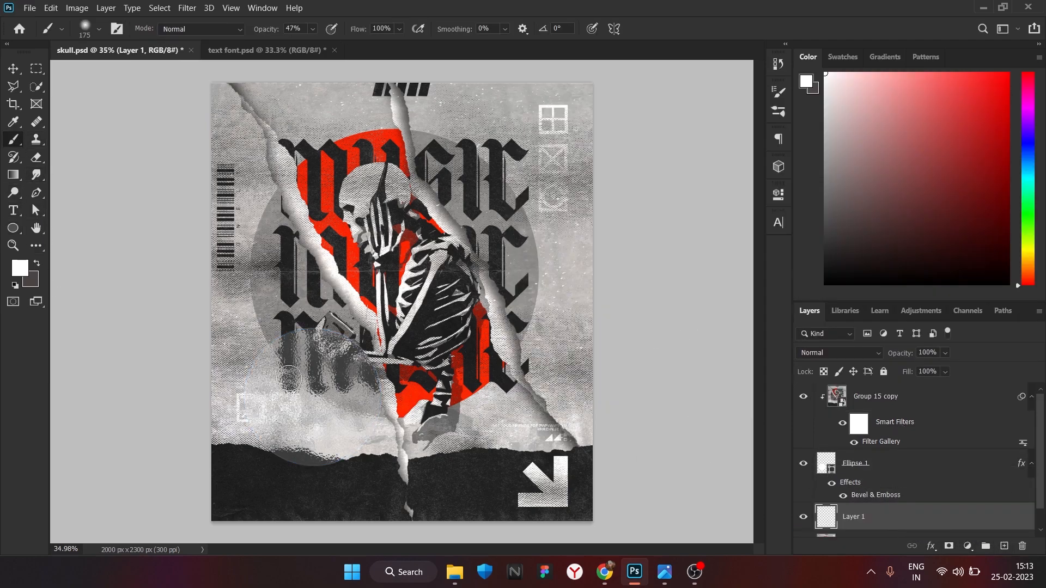
{"action": "key", "text": "bracketright"}
{"action": "key", "text": "bracketright"}
{"action": "key", "text": "bracketright"}
{"action": "key", "text": "bracketright"}
{"action": "key", "text": "bracketright"}
{"action": "key", "text": "bracketright"}
{"action": "key", "text": "bracketright"}
{"action": "key", "text": "bracketright"}
{"action": "key", "text": "bracketright"}
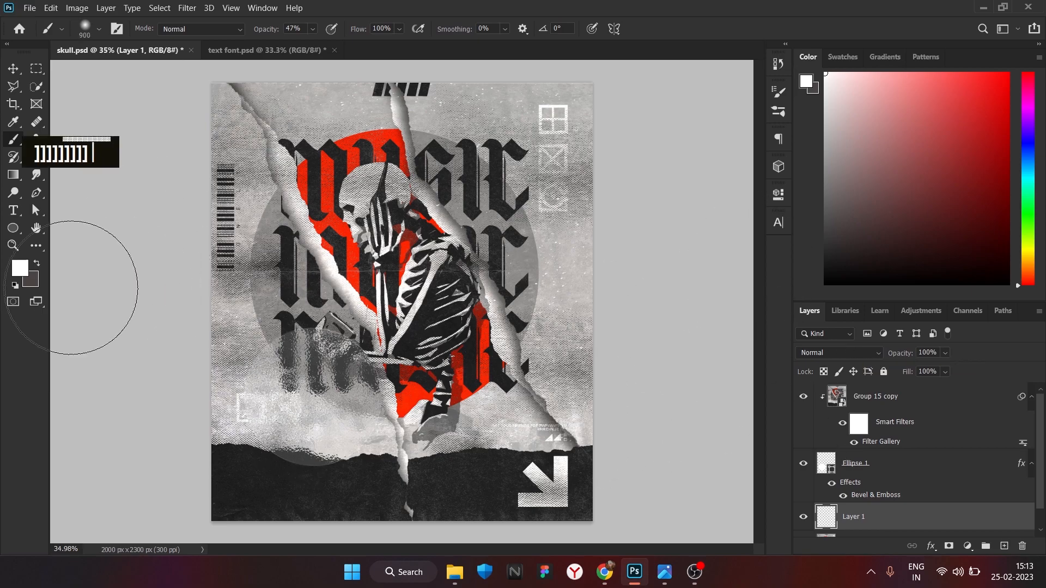
{"action": "left_click", "coordinate": [25, 269]}
{"action": "type", "text": "000000"}
{"action": "key", "text": "Return"}
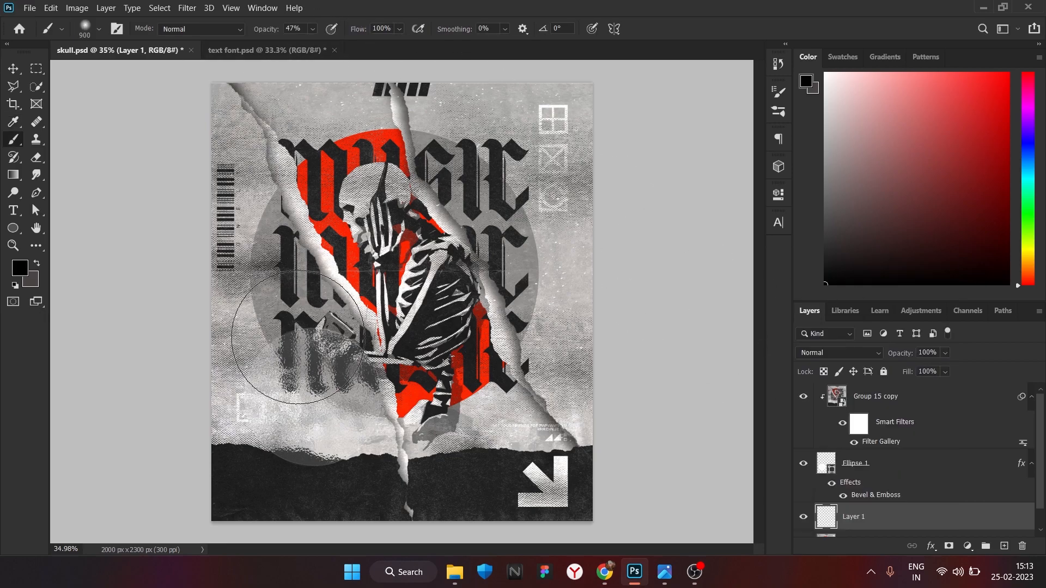
{"action": "left_click", "coordinate": [305, 413]}
{"action": "key", "text": "ctrl+z"}
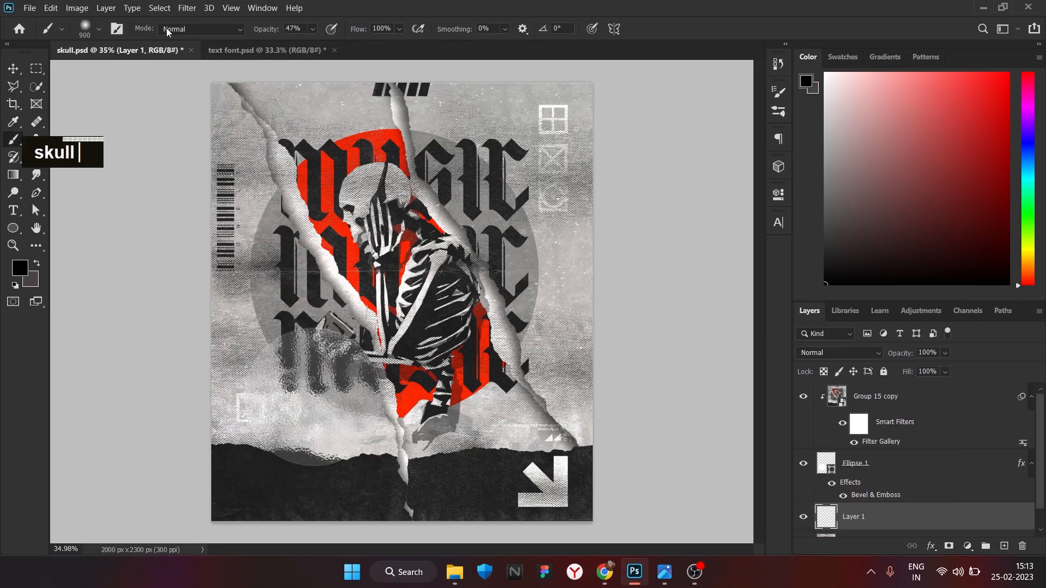
{"action": "left_click", "coordinate": [302, 411]}
{"action": "key", "text": "ctrl+z"}
Paint a soft black shadow behind the glass circle on Layer 1 with the brush reduced to 800 px.
{"action": "key", "text": "["}
{"action": "left_click", "coordinate": [297, 404]}
{"action": "left_click_drag", "start_coordinate": [311, 424], "coordinate": [272, 454]}
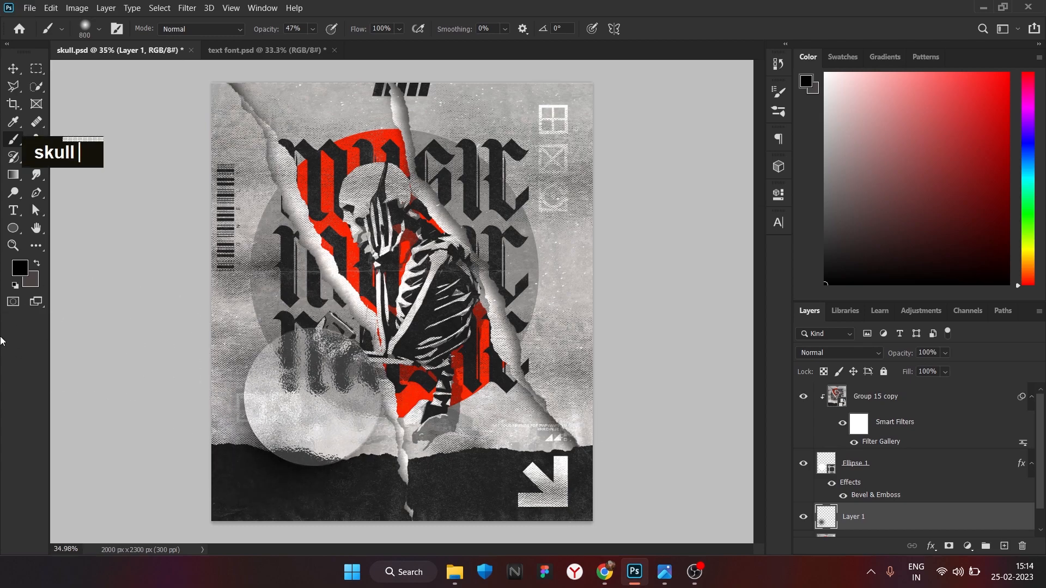
Duplicate the glass circle's three layers and place the copied circle and shadow, scaled down, over the icons in the poster's upper-right area.
{"action": "left_click", "coordinate": [912, 401], "text": "shift"}
{"action": "key", "text": "ctrl+j"}
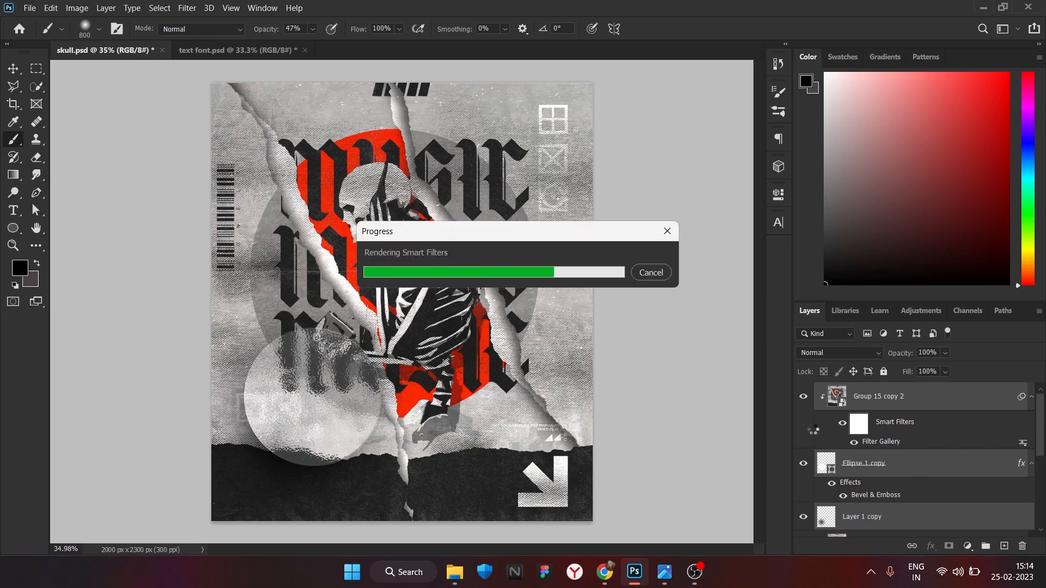
{"action": "left_click", "coordinate": [998, 473]}
{"action": "left_click", "coordinate": [949, 517], "text": "shift"}
{"action": "right_click", "coordinate": [949, 518]}
{"action": "key", "text": "Escape"}
{"action": "key", "text": "ctrl+t"}
{"action": "left_click_drag", "start_coordinate": [320, 399], "coordinate": [552, 187]}
{"action": "left_click_drag", "start_coordinate": [651, 83], "coordinate": [575, 142]}
{"action": "mouse_move", "coordinate": [502, 242]}
{"action": "left_mouse_down"}
{"action": "mouse_move", "coordinate": [480, 184]}
{"action": "mouse_move", "coordinate": [469, 217]}
{"action": "mouse_move", "coordinate": [533, 147]}
{"action": "left_mouse_up"}
{"action": "left_click", "coordinate": [677, 31]}
{"action": "scroll", "coordinate": [519, 342], "scroll_direction": "down", "scroll_amount": 1, "text": "alt"}
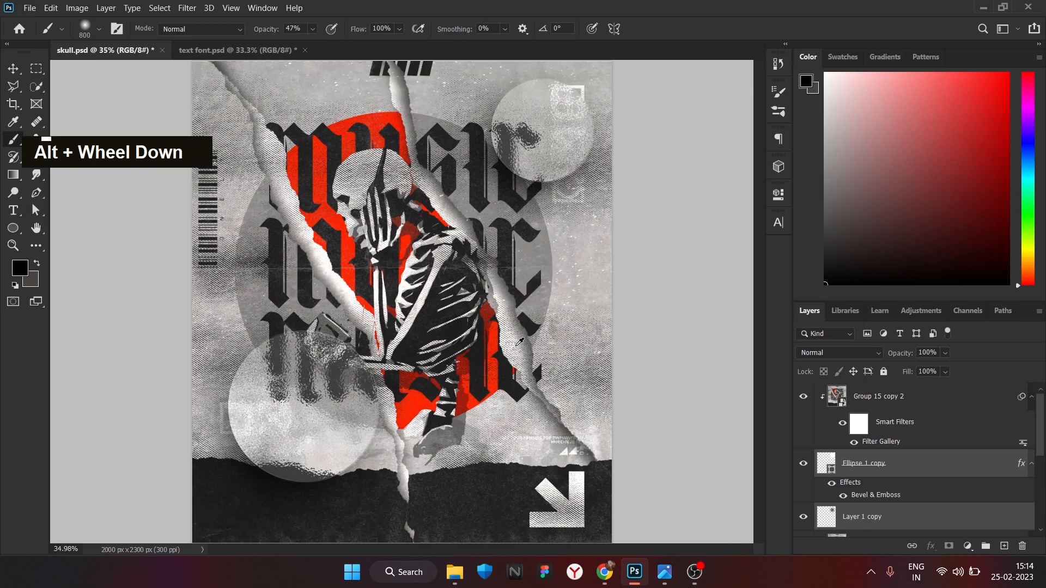
{"action": "scroll", "coordinate": [519, 341], "scroll_direction": "down", "scroll_amount": 1, "text": "alt"}
Start exporting the finished poster.
{"action": "left_click", "coordinate": [28, 10]}
{"action": "mouse_move", "coordinate": [134, 199]}
{"action": "left_click", "coordinate": [211, 209]}
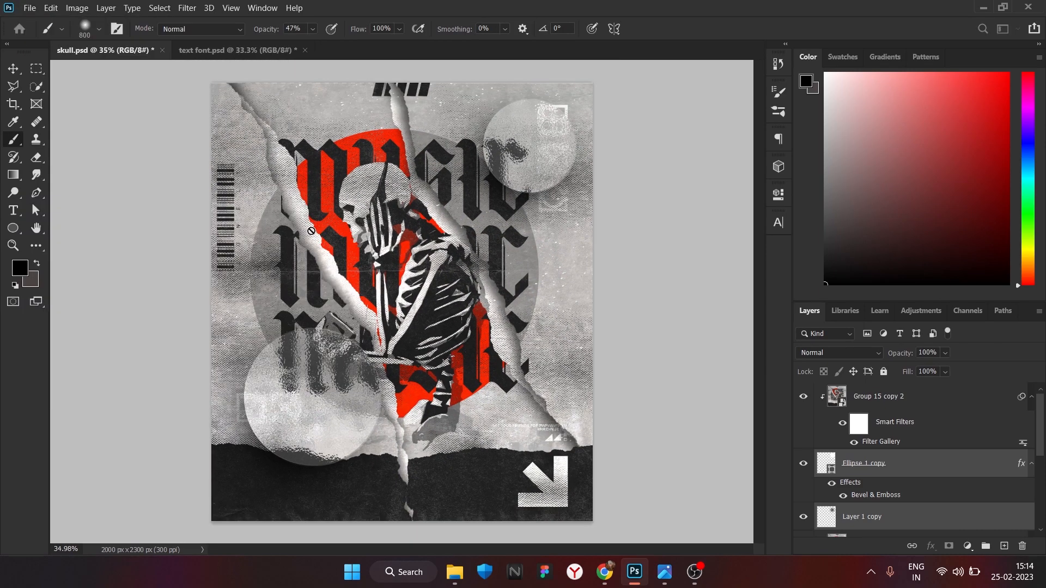